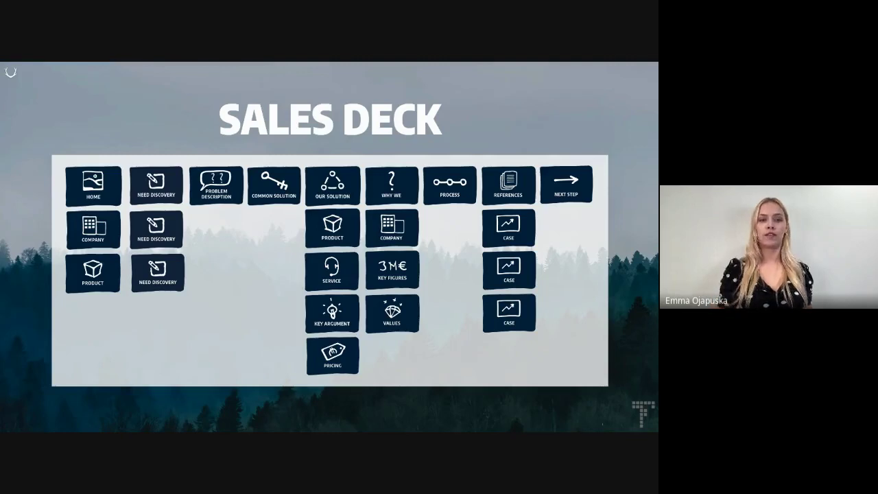
Step: Advance from the Sales Deck slide to the Overview slide comparing presenter and recipient views
{"action": "key", "text": "Right"}
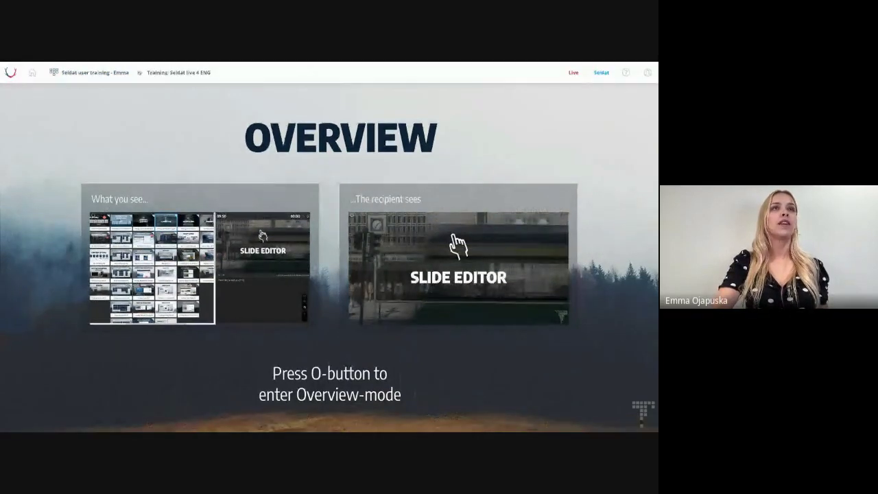
Step: Return from the slide show to the Presentations page listing the four presentations
{"action": "left_click", "coordinate": [35, 73]}
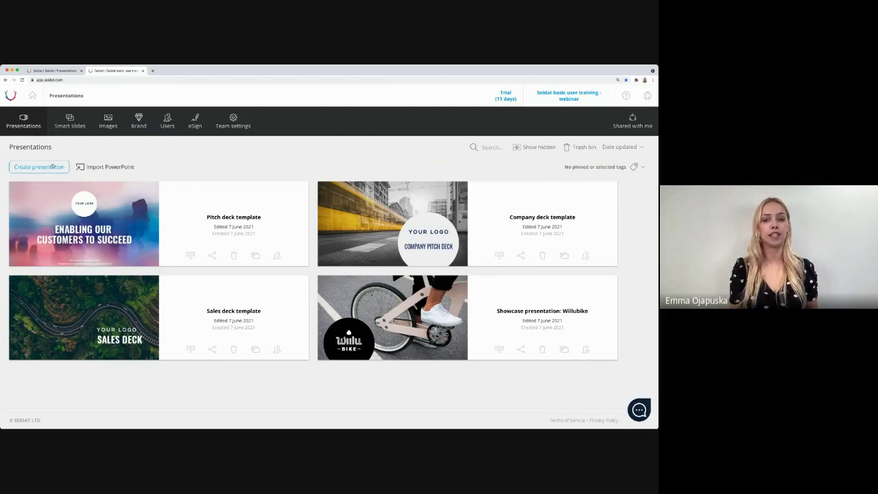
Step: Start a new presentation titled with the presenter's name followed by 'presentation nro1'
{"action": "left_click", "coordinate": [52, 167]}
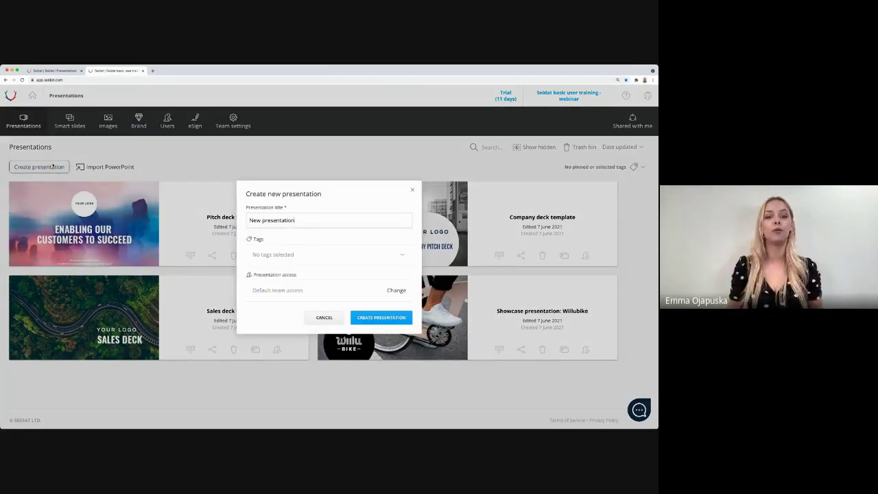
{"action": "triple_click", "coordinate": [313, 220]}
{"action": "type", "text": "Emma"}
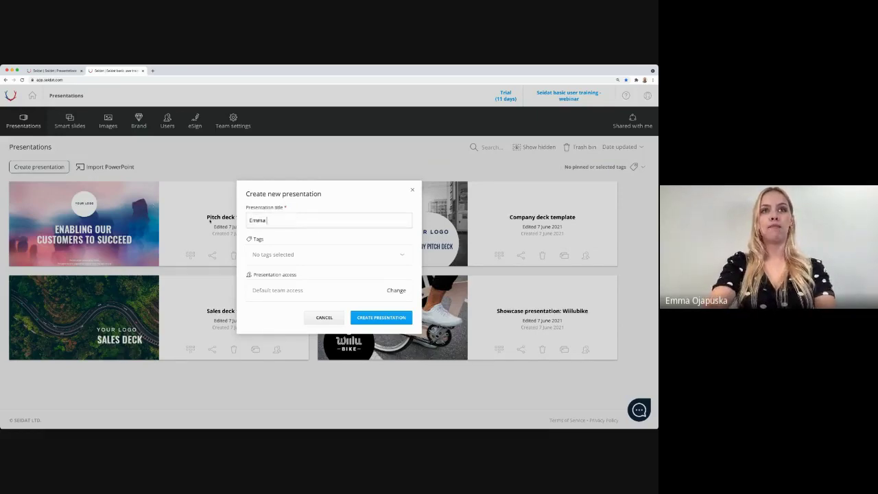
{"action": "type", "text": "s presentat"}
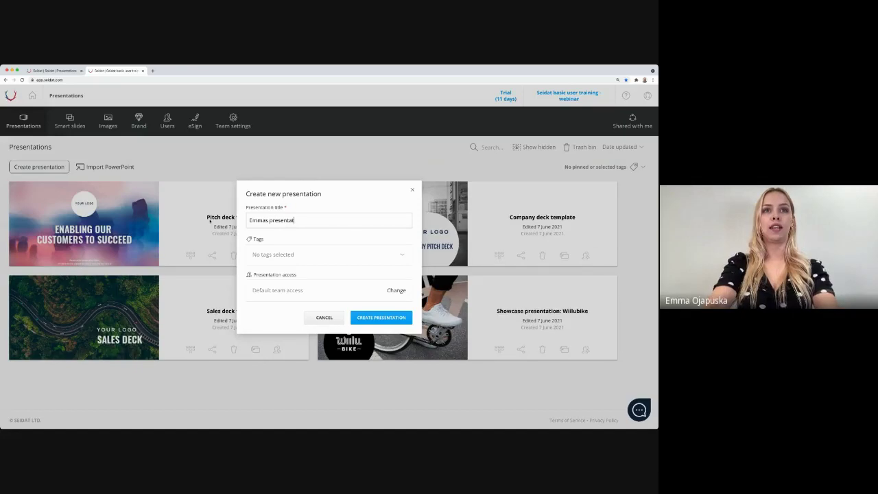
{"action": "type", "text": "ion nro1"}
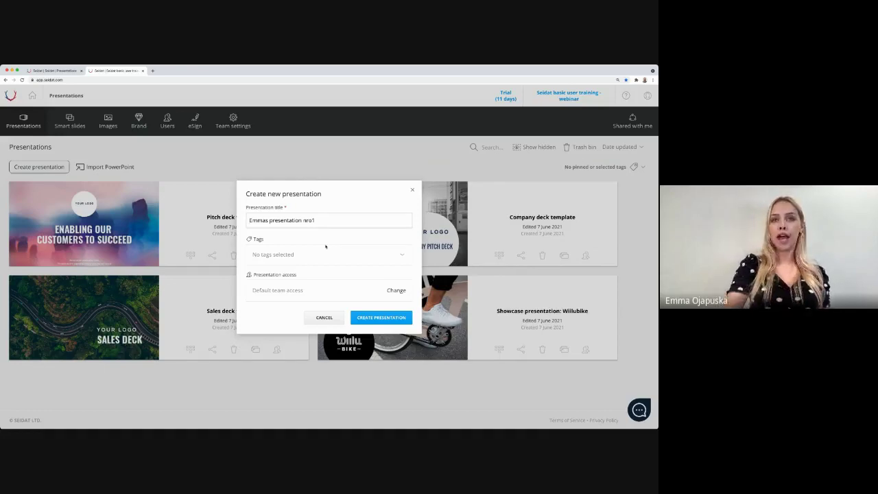
Step: Tag the new presentation Sales and Company and bring up its access settings
{"action": "left_click", "coordinate": [345, 260]}
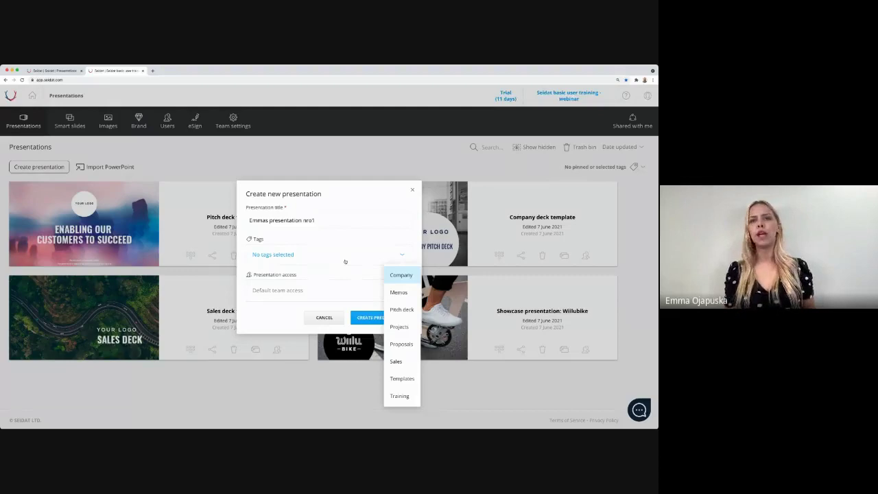
{"action": "left_click", "coordinate": [396, 361]}
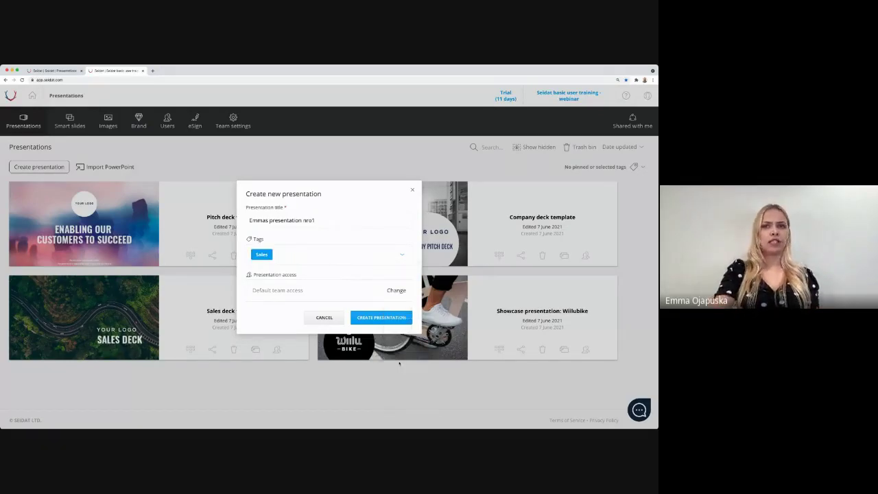
{"action": "left_click", "coordinate": [388, 258]}
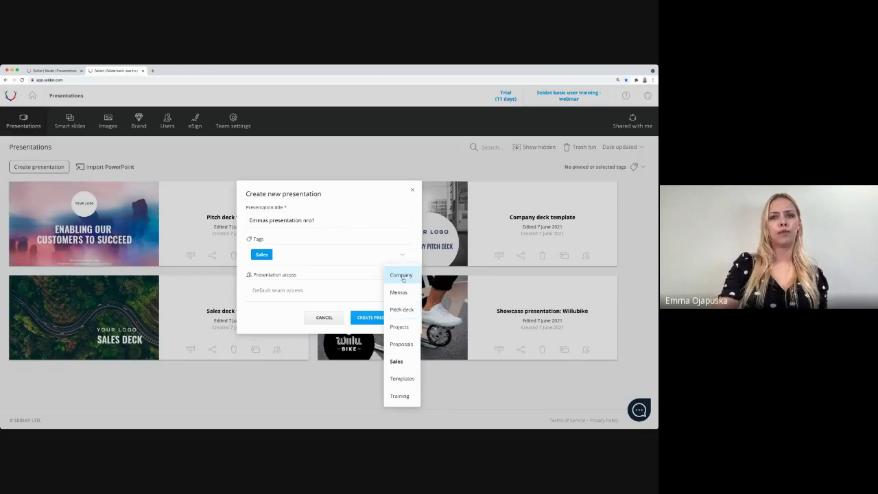
{"action": "left_click", "coordinate": [402, 278]}
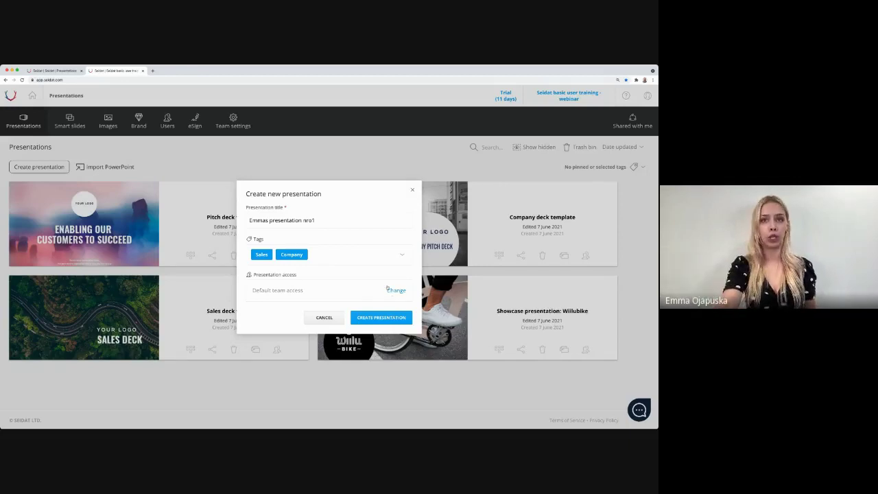
{"action": "left_click", "coordinate": [394, 290]}
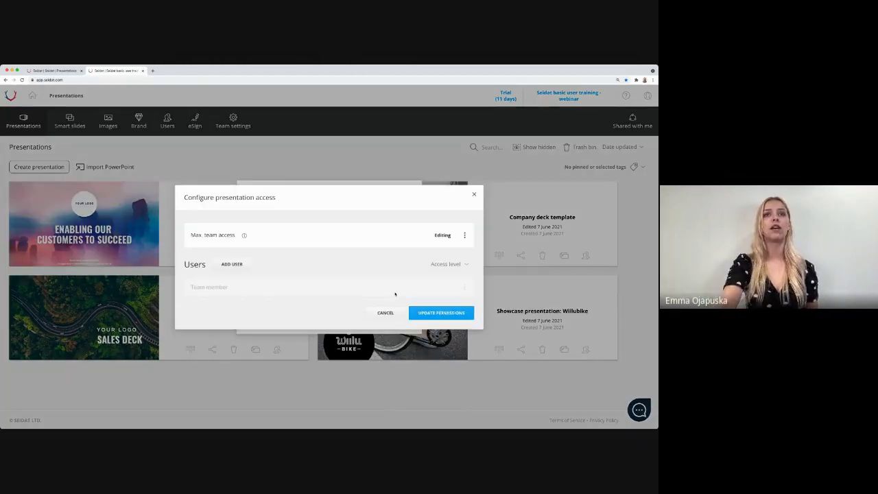
Step: Keep team access at Editing, save the permissions, and create the presentation
{"action": "left_click", "coordinate": [464, 234]}
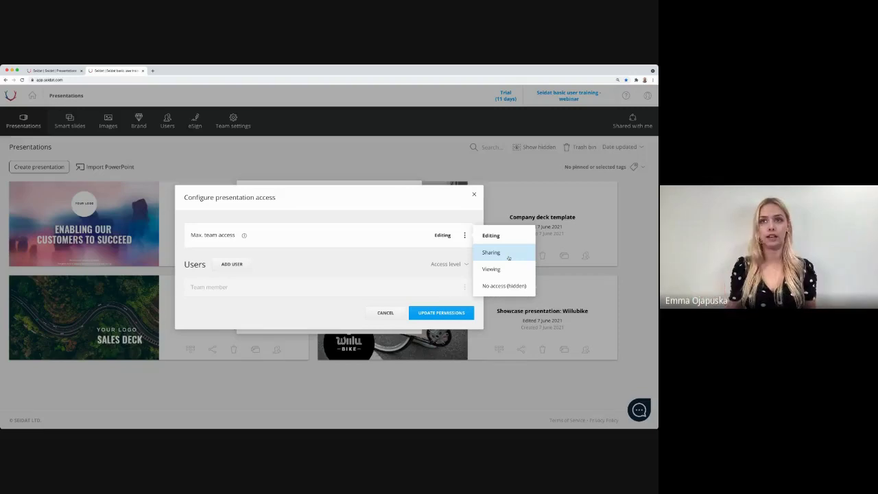
{"action": "left_click", "coordinate": [443, 248]}
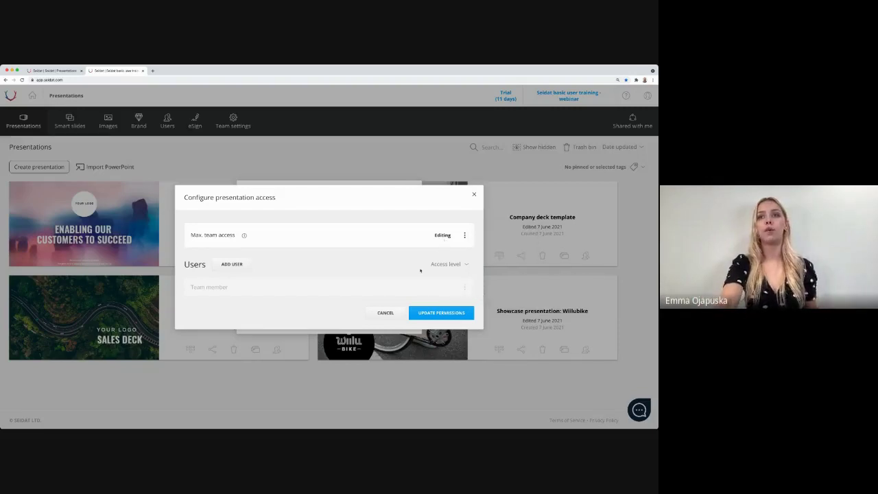
{"action": "left_click", "coordinate": [441, 313]}
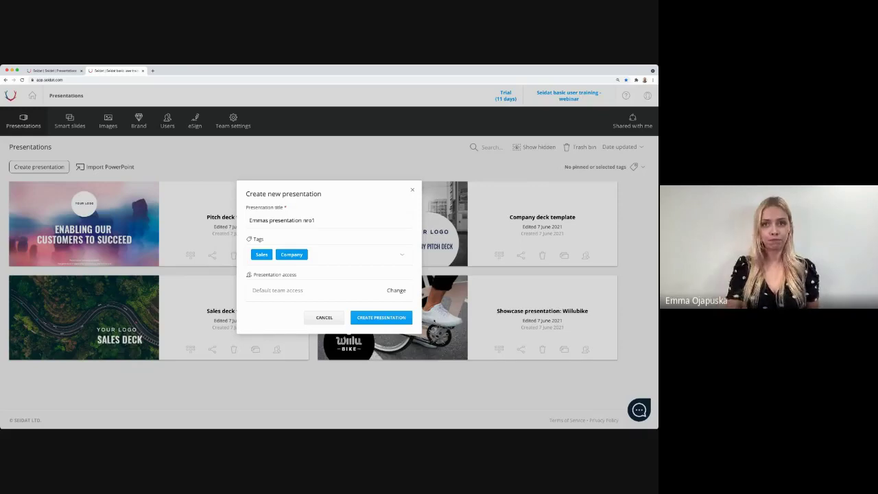
{"action": "left_click", "coordinate": [403, 319]}
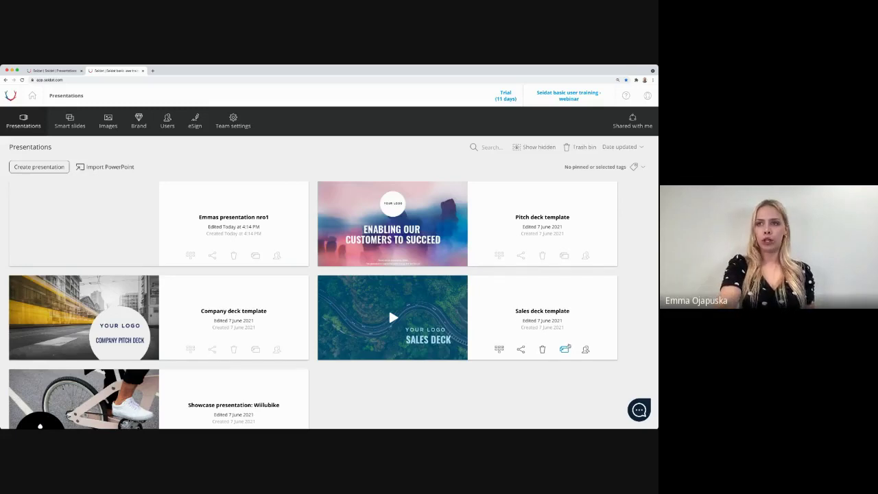
Step: Duplicate the Sales deck template as 'Sales deck template - Company X', tagged only Sales
{"action": "left_click", "coordinate": [564, 350]}
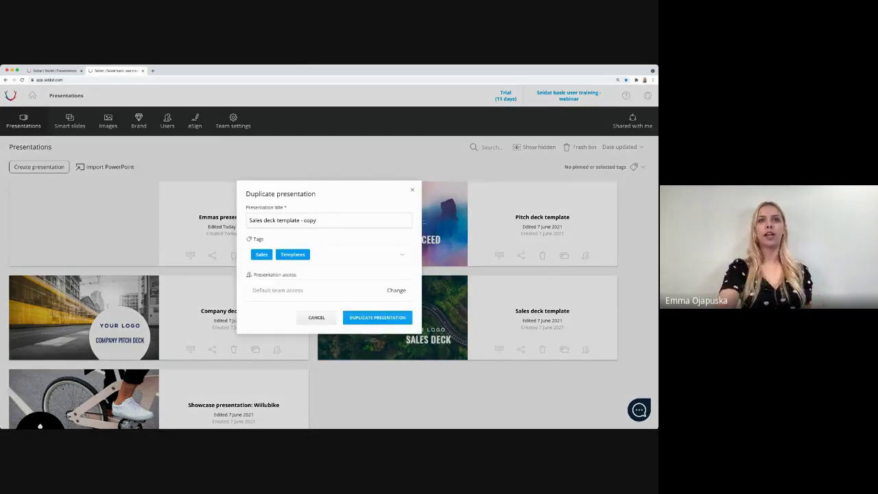
{"action": "left_click_drag", "start_coordinate": [337, 216], "coordinate": [303, 220]}
{"action": "key", "text": "BackSpace"}
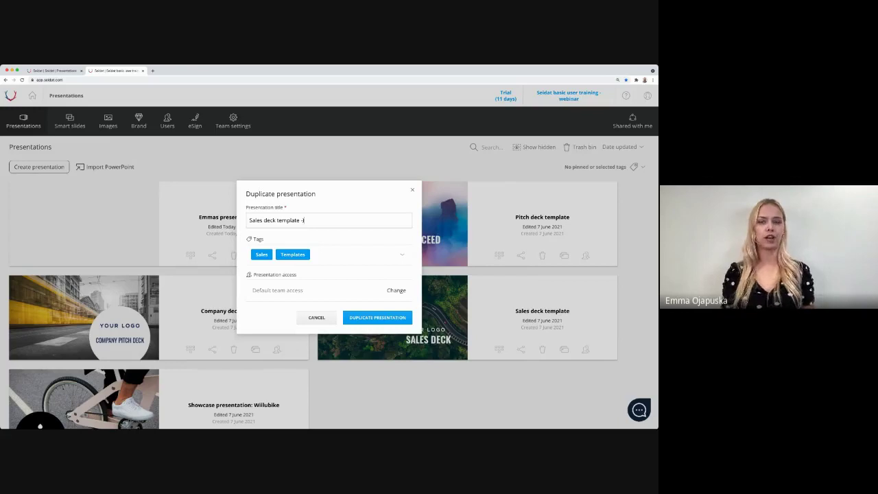
{"action": "type", "text": "JC"}
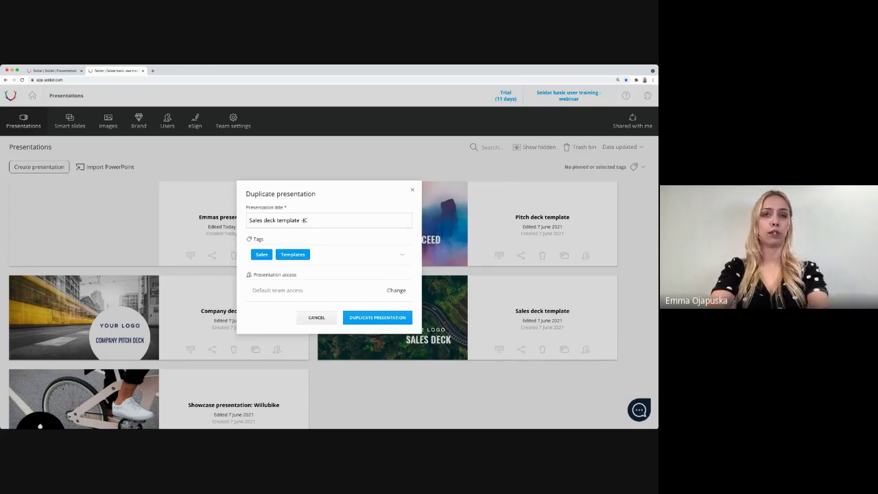
{"action": "key", "text": "BackSpace"}
{"action": "key", "text": "BackSpace"}
{"action": "type", "text": " Company X"}
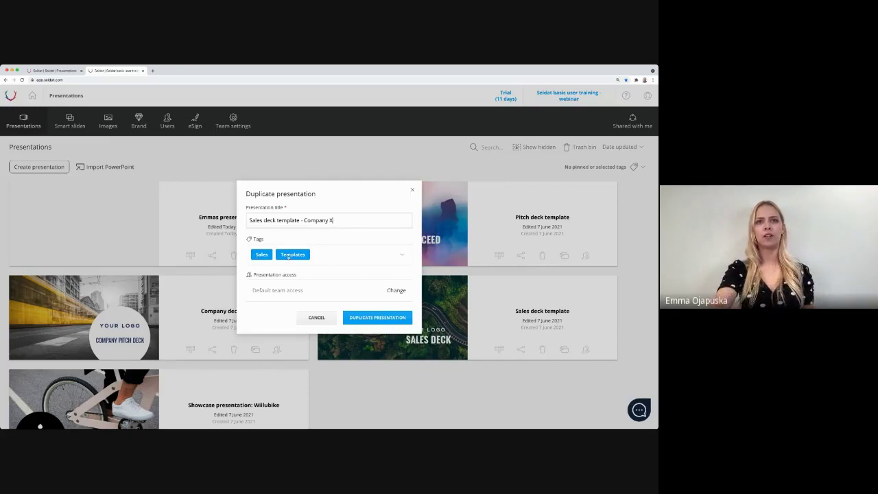
{"action": "left_click", "coordinate": [288, 256]}
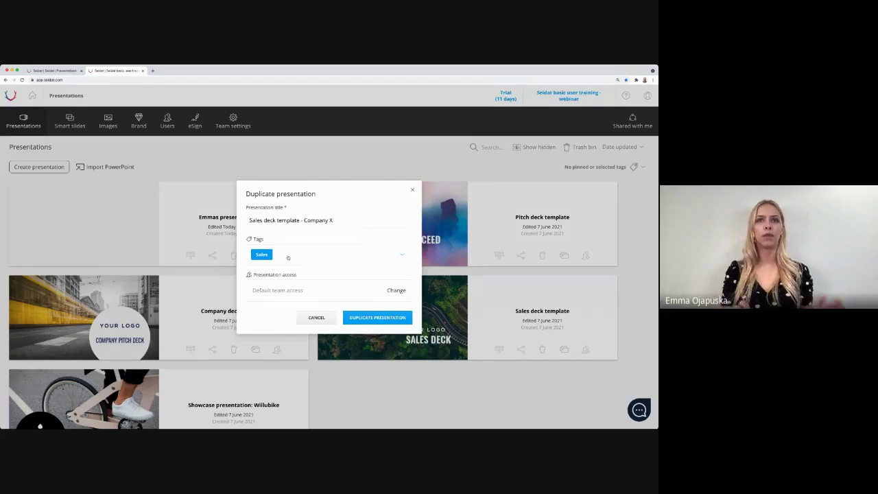
{"action": "left_click", "coordinate": [365, 319]}
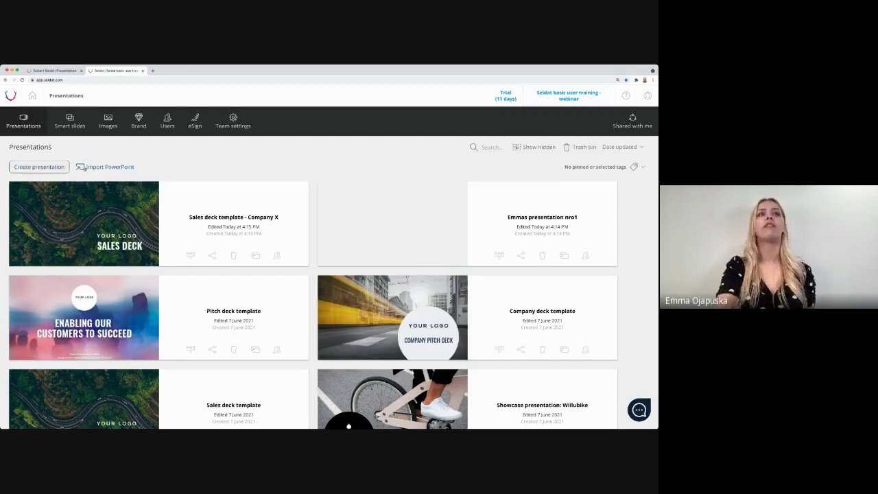
Step: Bring up the Import PowerPoint presentation dialog over the presentations list
{"action": "left_click", "coordinate": [91, 168]}
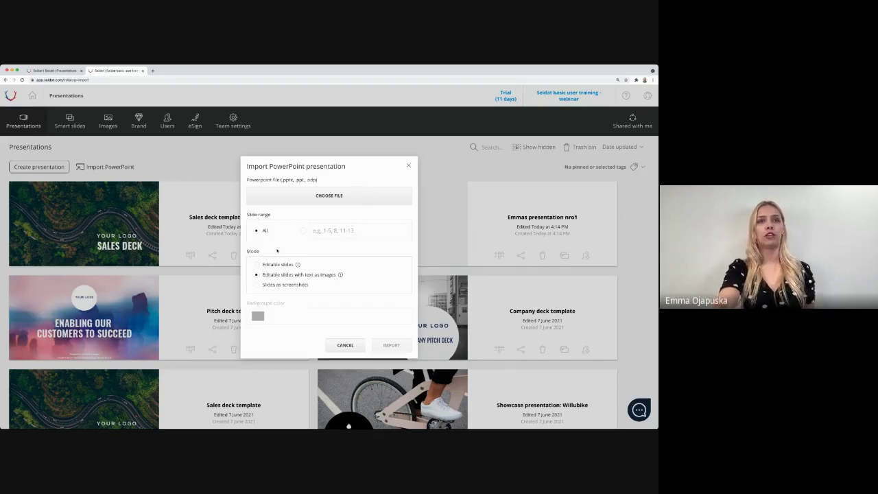
{"action": "mouse_move", "coordinate": [275, 266]}
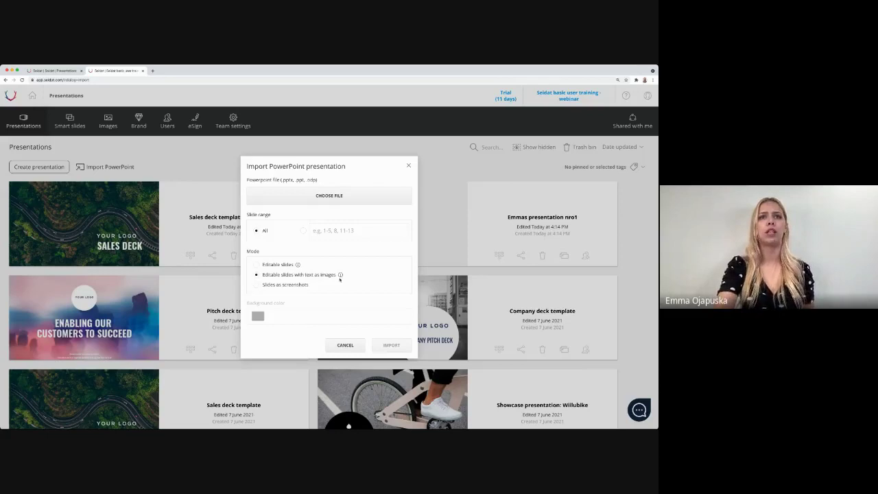
{"action": "mouse_move", "coordinate": [339, 279]}
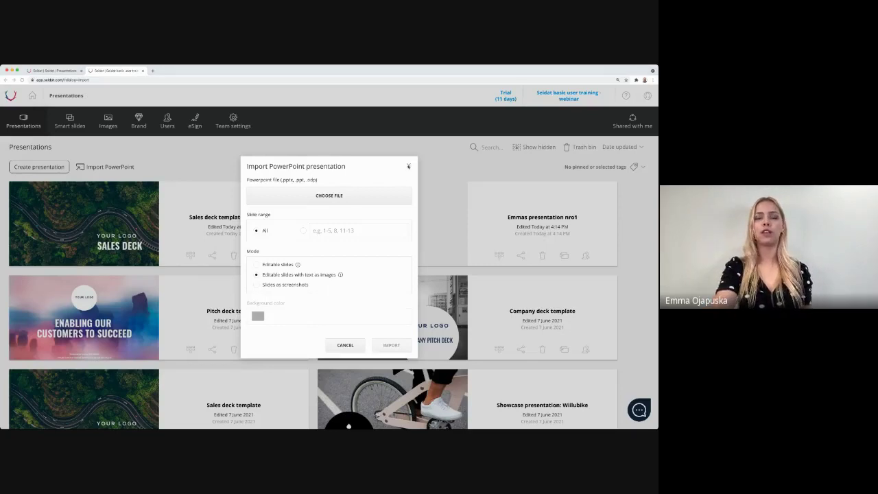
{"action": "left_click", "coordinate": [408, 167]}
Step: Close the Import PowerPoint presentation dialog to return to the presentations list
{"action": "left_click", "coordinate": [408, 166]}
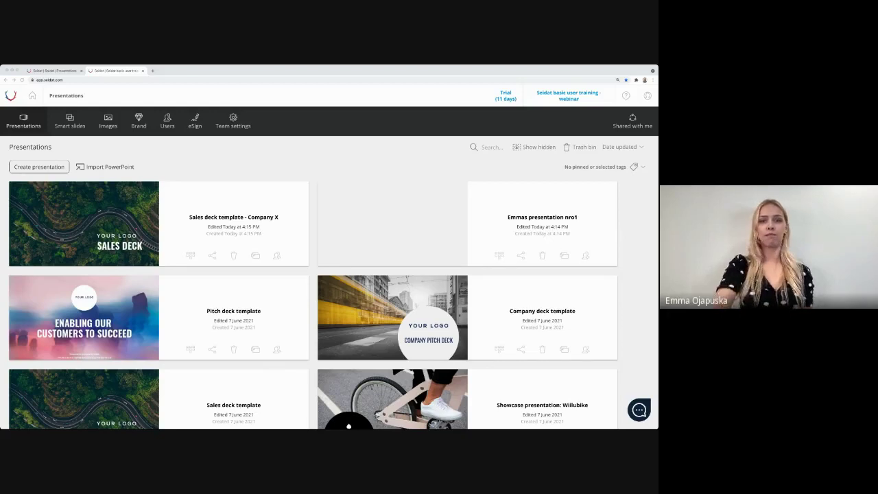
{"action": "left_click", "coordinate": [501, 213]}
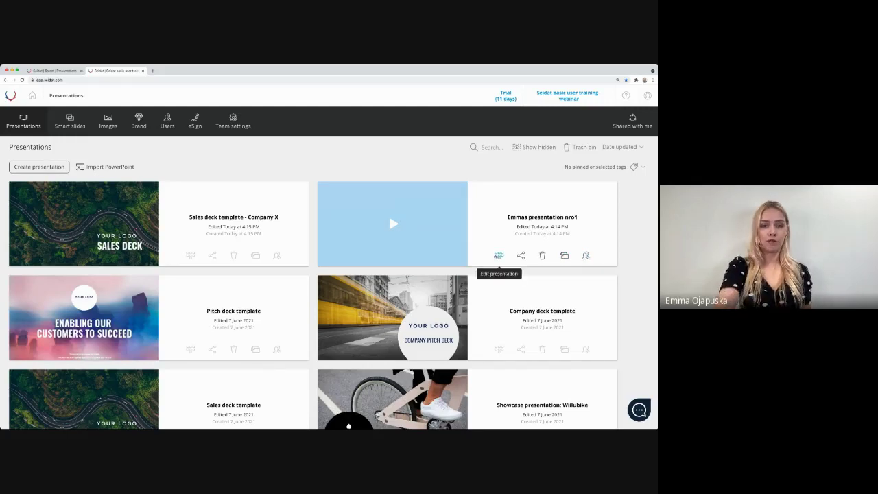
Step: Open the presenter's nro1 presentation in the structure editor and name its first slide 'Coverpage'
{"action": "left_click", "coordinate": [498, 255]}
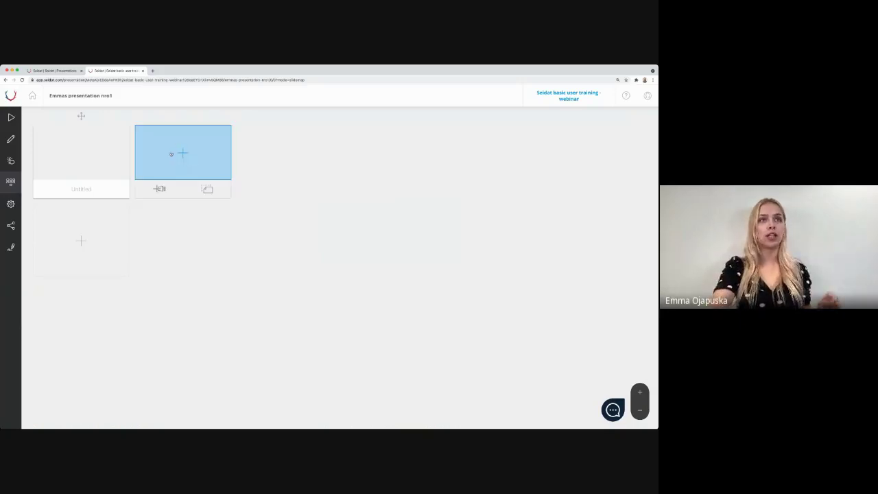
{"action": "mouse_move", "coordinate": [82, 181]}
{"action": "left_click", "coordinate": [106, 190]}
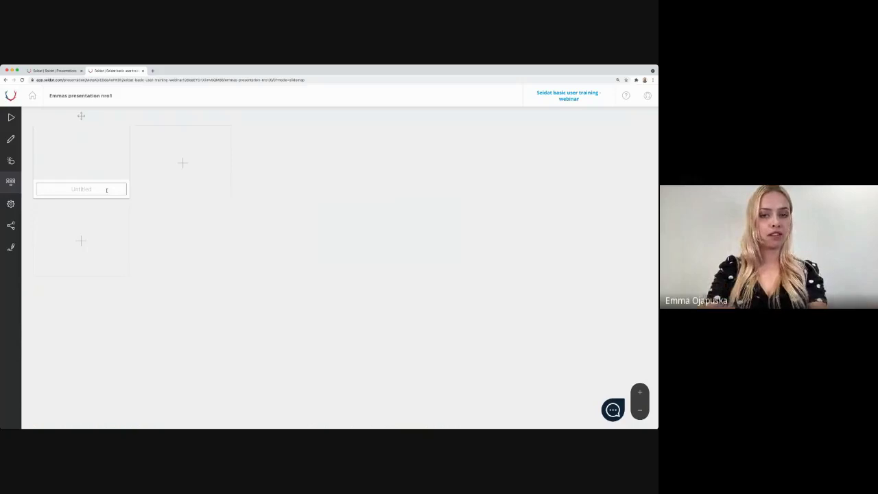
{"action": "type", "text": "Coverp"}
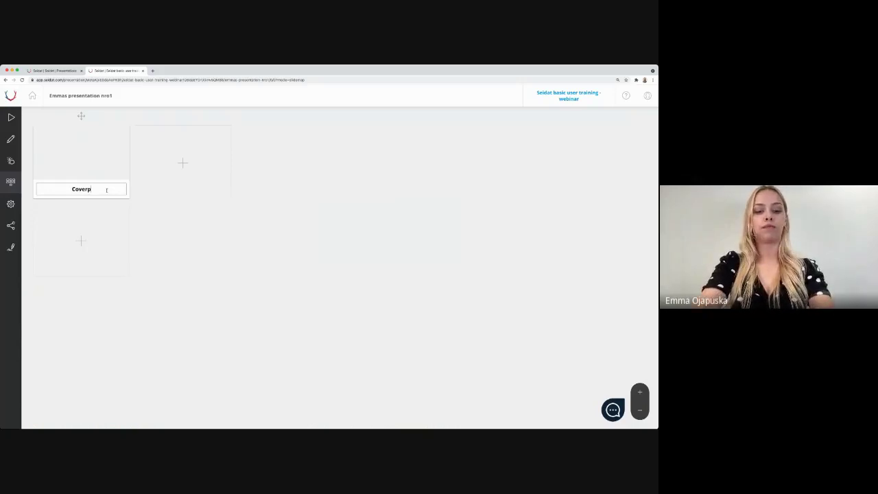
{"action": "type", "text": "age"}
{"action": "left_click", "coordinate": [159, 227]}
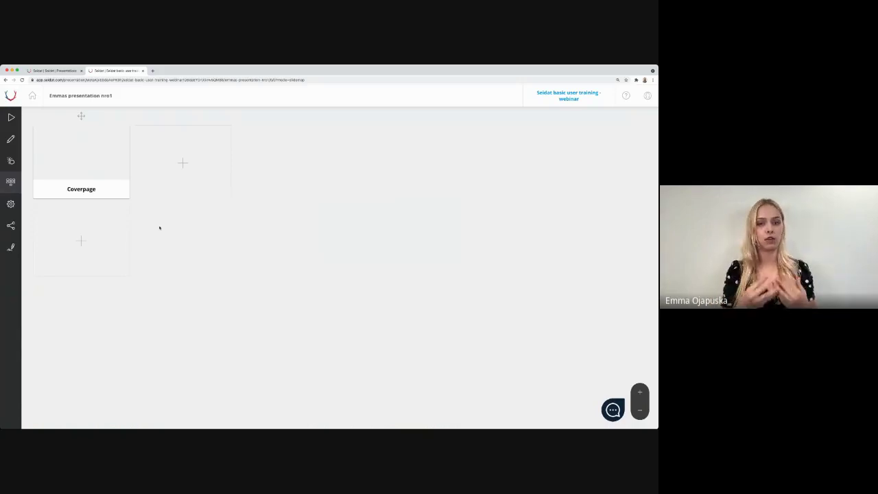
Step: Add a slide titled 'Company Info' to the right of Coverpage
{"action": "left_click", "coordinate": [189, 162]}
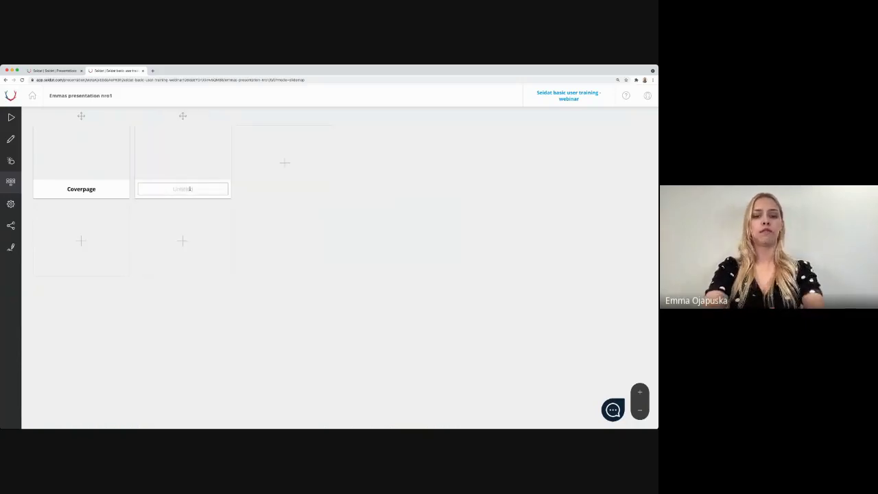
{"action": "type", "text": "Cpm"}
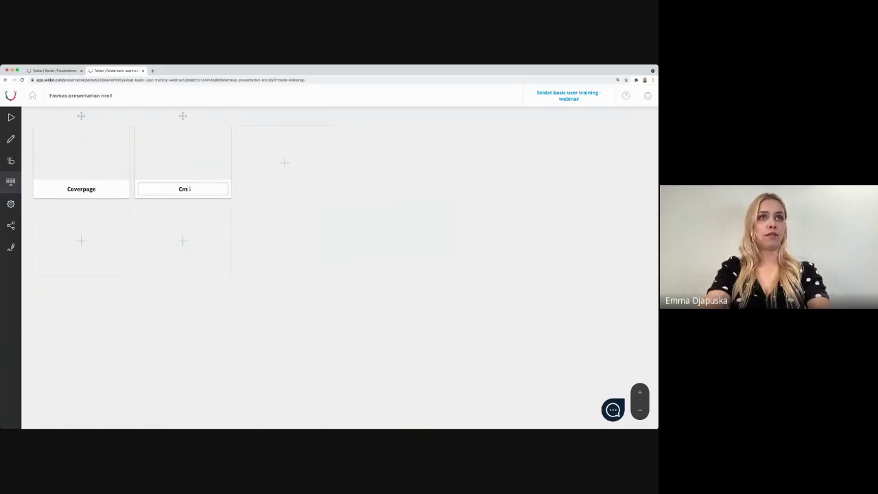
{"action": "key", "text": "BackSpace"}
{"action": "key", "text": "BackSpace"}
{"action": "type", "text": "o"}
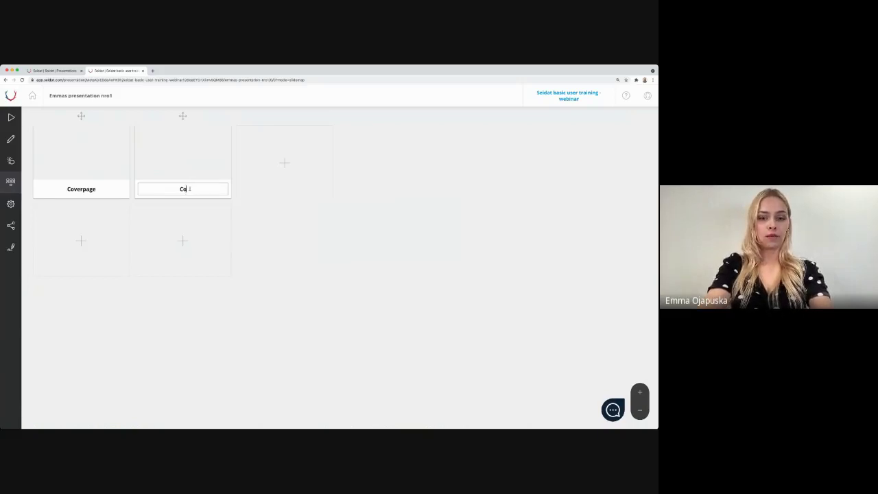
{"action": "type", "text": "mpany Info"}
{"action": "left_click", "coordinate": [265, 242]}
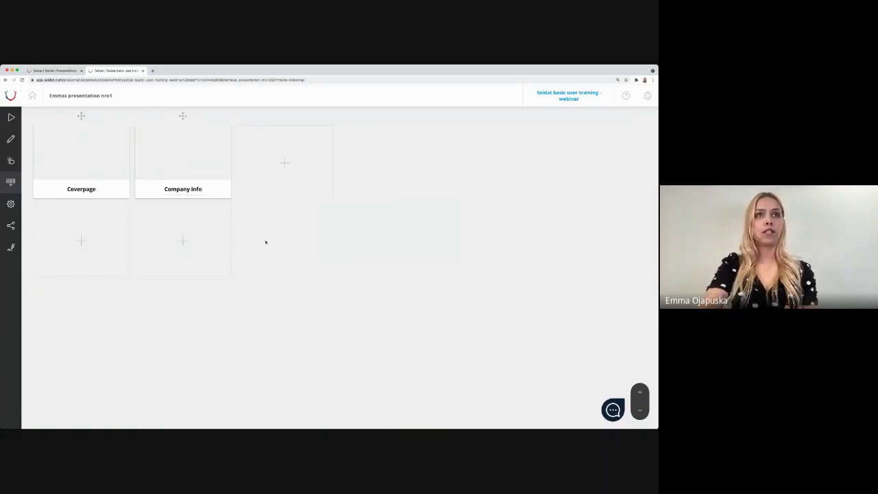
Step: Add a slide titled 'More info' beneath Company Info
{"action": "left_click", "coordinate": [182, 240]}
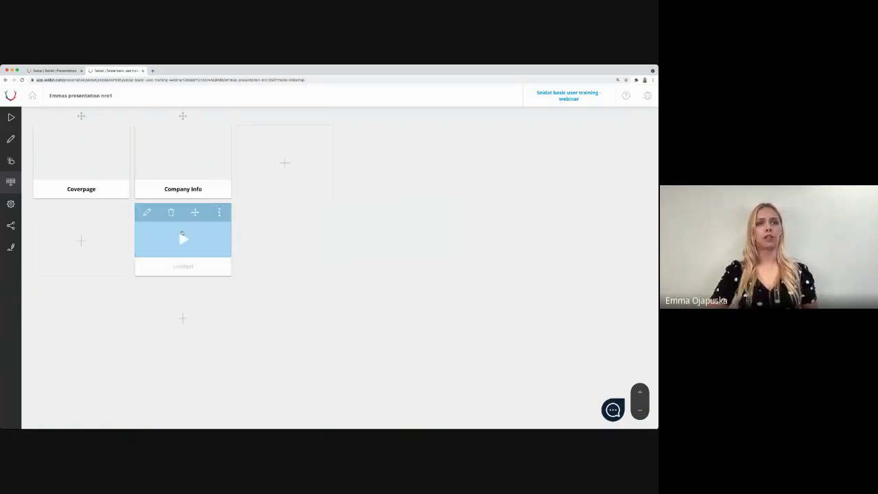
{"action": "left_click", "coordinate": [194, 266]}
{"action": "type", "text": "Mor"}
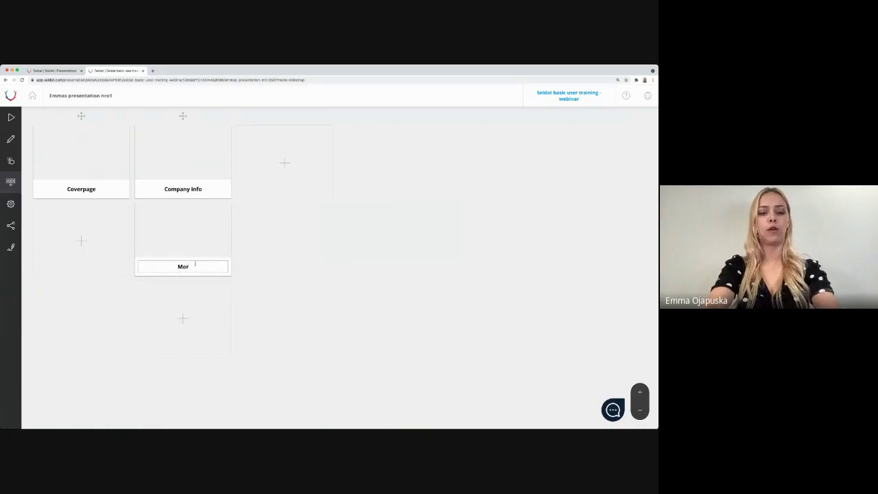
{"action": "type", "text": "e info"}
{"action": "left_click", "coordinate": [255, 269]}
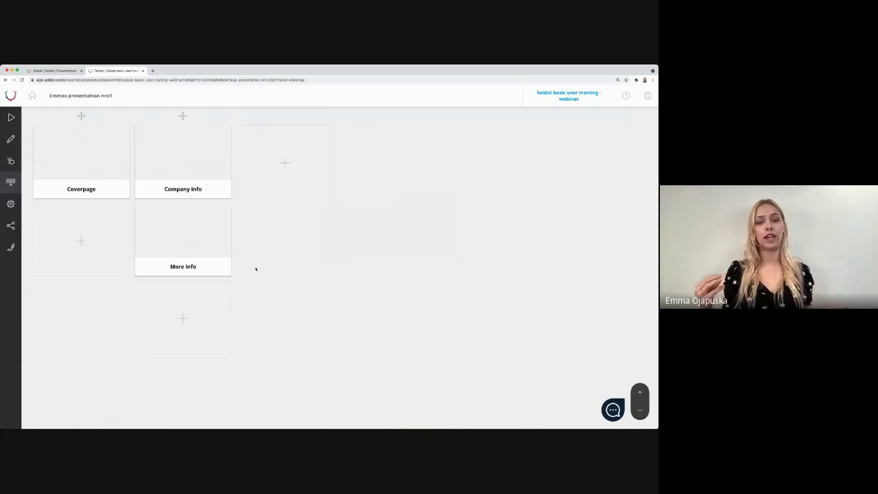
Step: Remove the extra empty slide right of Company info and fill that slot from the slide bank
{"action": "left_click", "coordinate": [284, 162]}
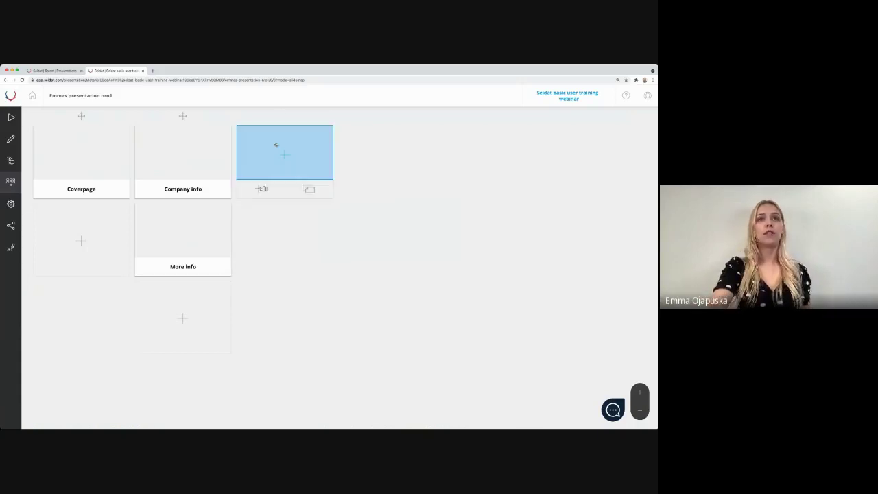
{"action": "mouse_move", "coordinate": [280, 151]}
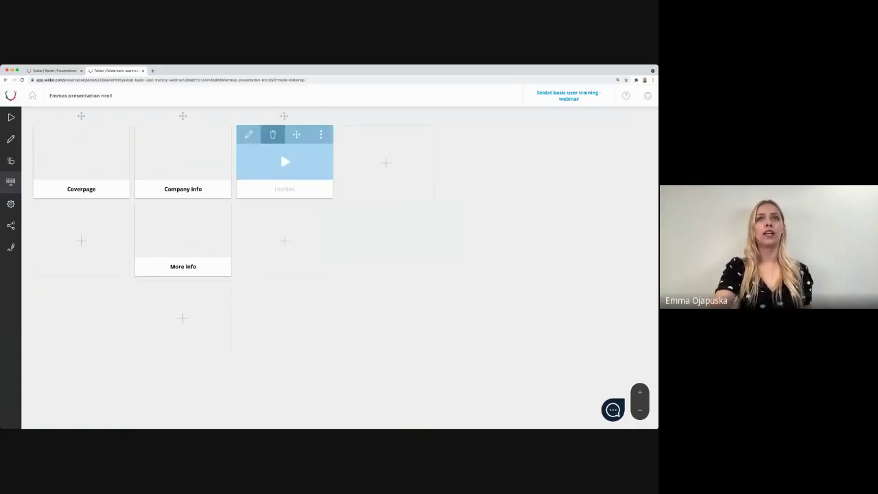
{"action": "left_click", "coordinate": [272, 135]}
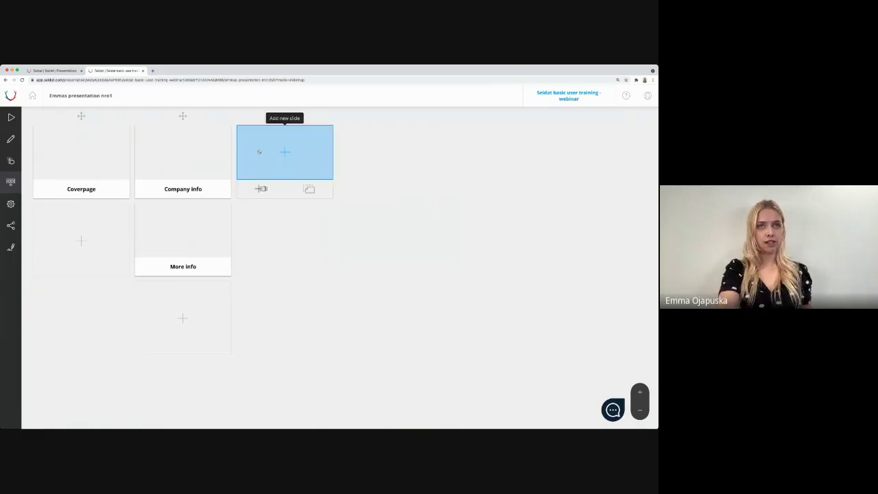
{"action": "left_click", "coordinate": [266, 194]}
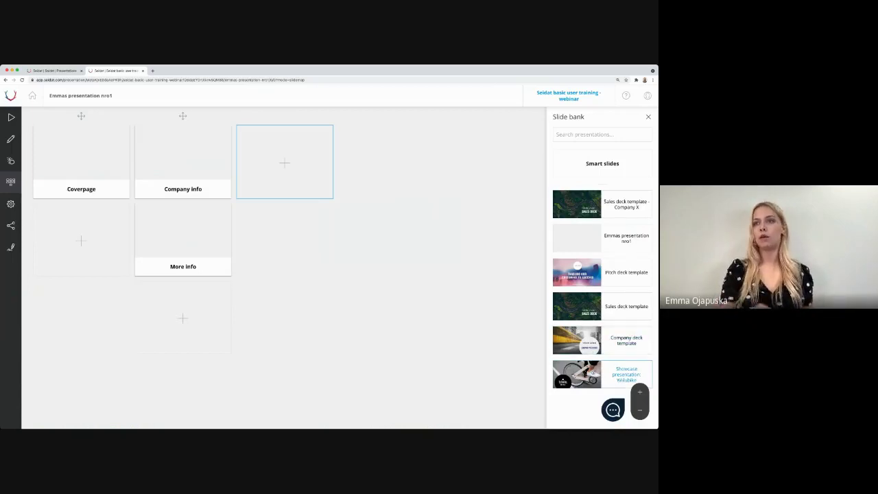
Step: From the Sales deck slide bank, add the Company slide and place History under Company
{"action": "left_click", "coordinate": [616, 313]}
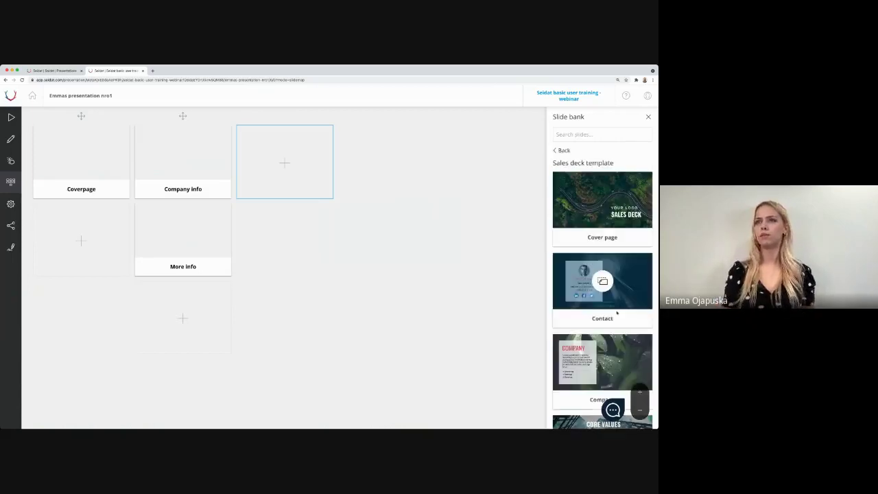
{"action": "scroll", "coordinate": [617, 313], "scroll_direction": "down", "scroll_amount": 3}
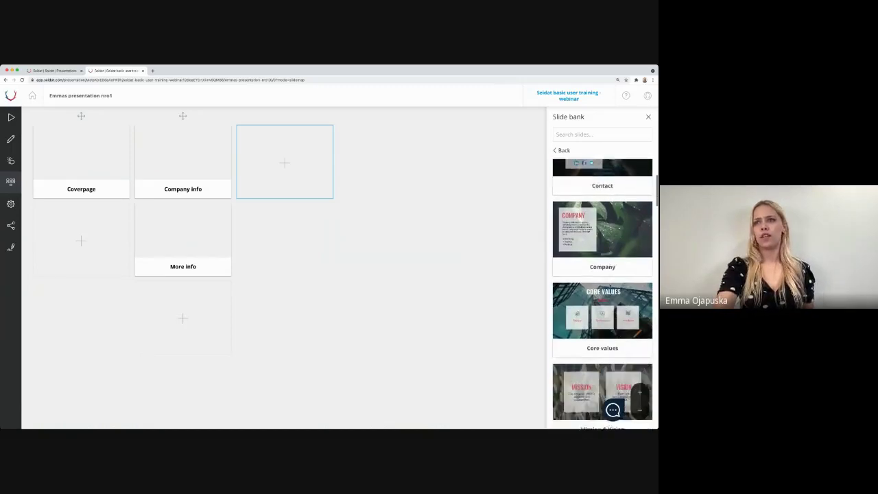
{"action": "scroll", "coordinate": [602, 222], "scroll_direction": "down", "scroll_amount": 1}
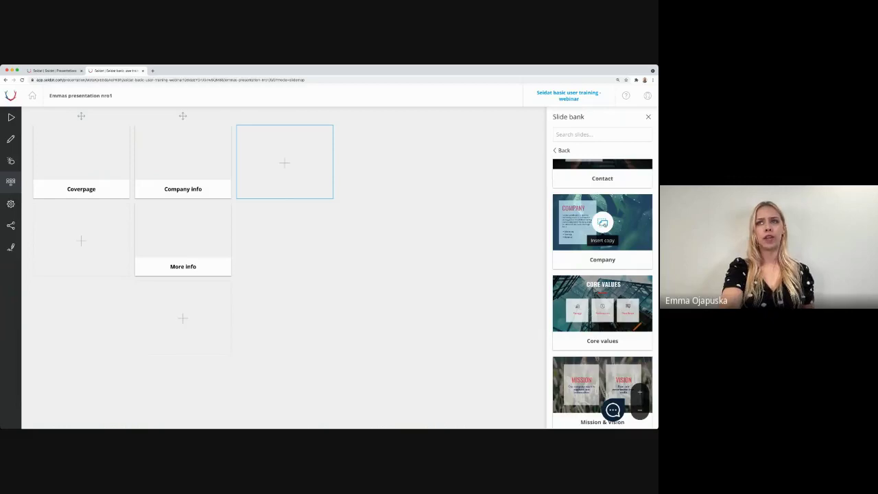
{"action": "left_click", "coordinate": [602, 223]}
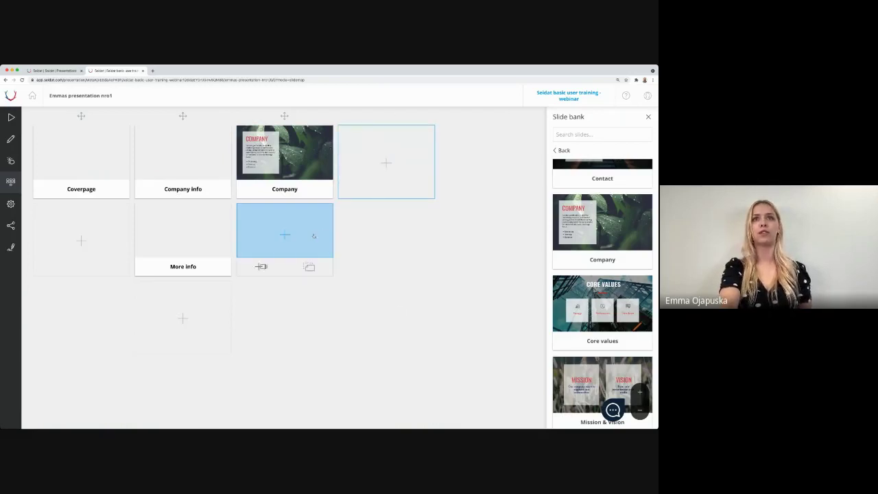
{"action": "left_click", "coordinate": [260, 275]}
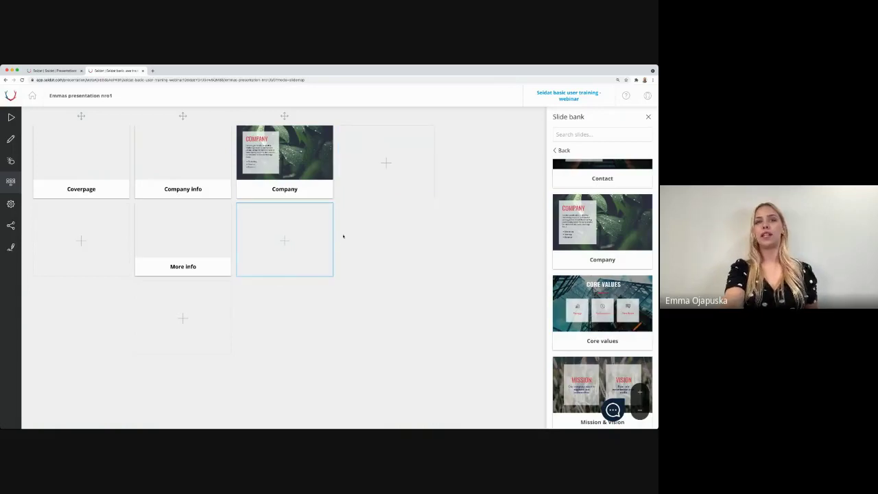
{"action": "scroll", "coordinate": [603, 219], "scroll_direction": "down", "scroll_amount": 5}
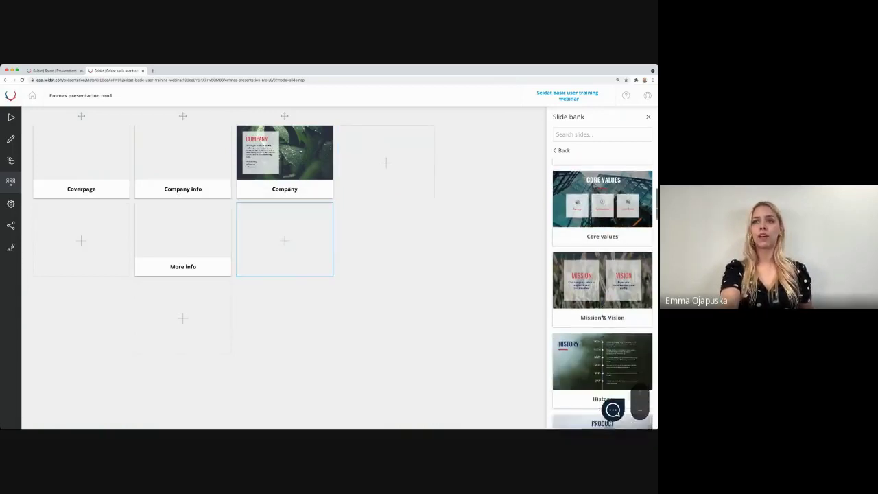
{"action": "scroll", "coordinate": [602, 219], "scroll_direction": "down", "scroll_amount": 2}
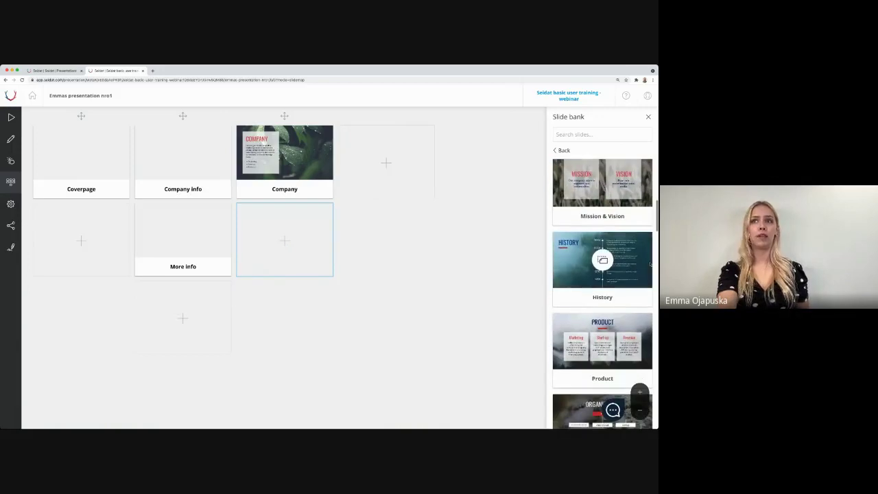
{"action": "left_click", "coordinate": [602, 260]}
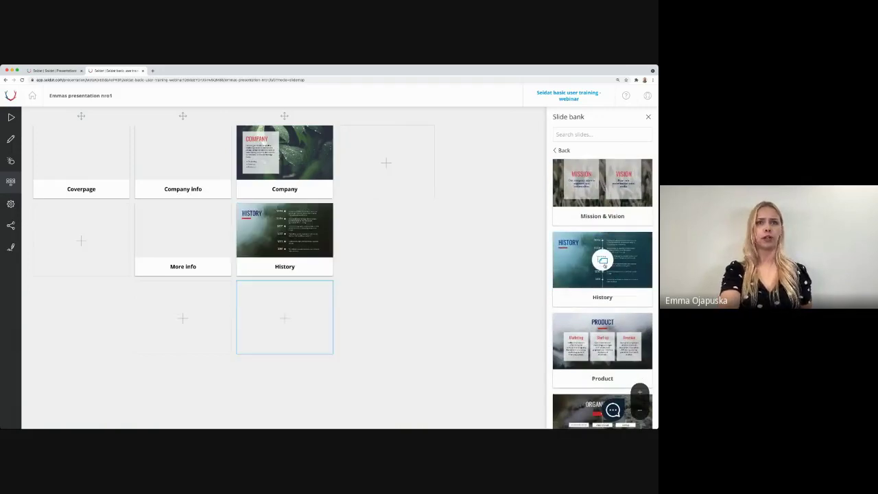
Step: Put Product beside Company, delete the duplicate Product, add Need survey below it, and close the bank
{"action": "left_click", "coordinate": [410, 188]}
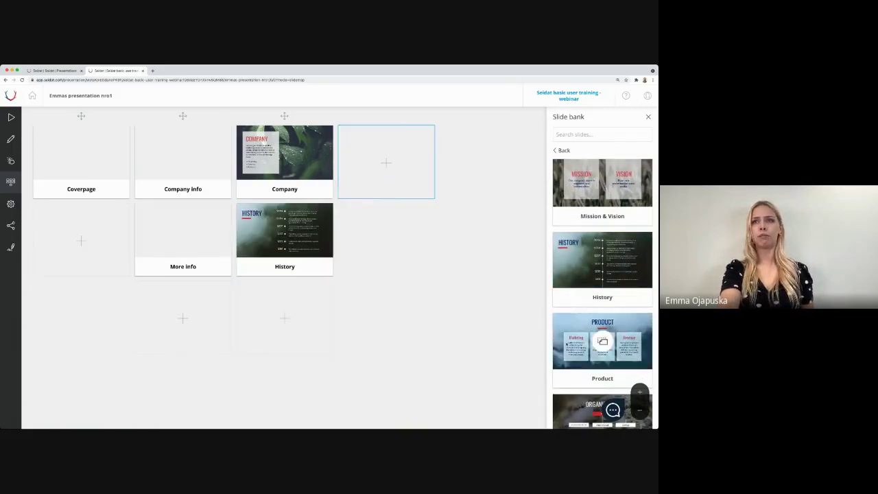
{"action": "scroll", "coordinate": [607, 277], "scroll_direction": "down", "scroll_amount": 1}
{"action": "left_click", "coordinate": [602, 276]}
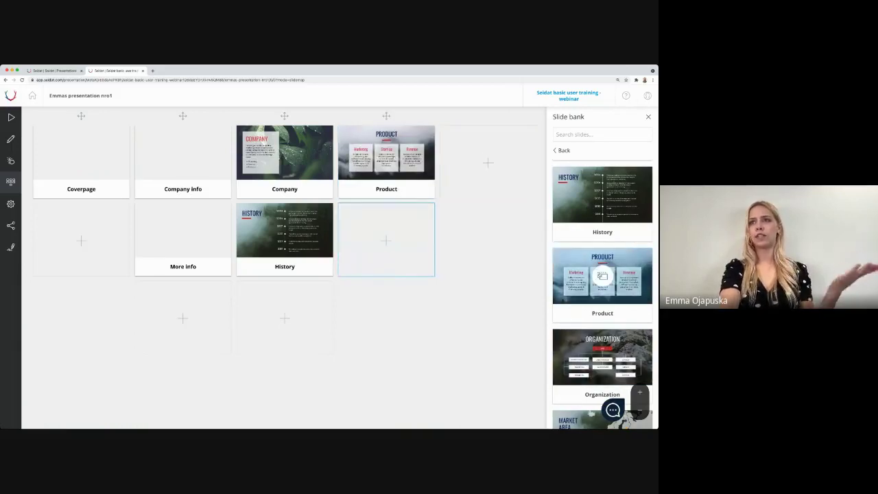
{"action": "left_click", "coordinate": [602, 277]}
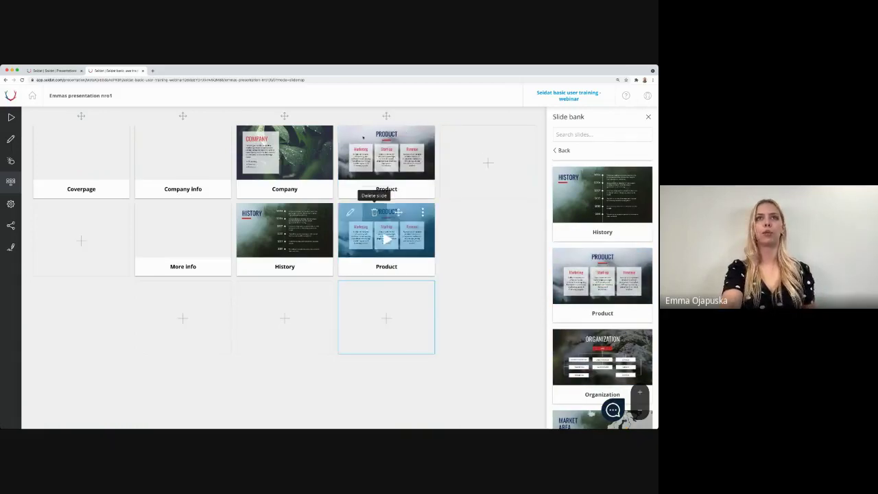
{"action": "left_click", "coordinate": [375, 213]}
{"action": "scroll", "coordinate": [594, 354], "scroll_direction": "down", "scroll_amount": 5}
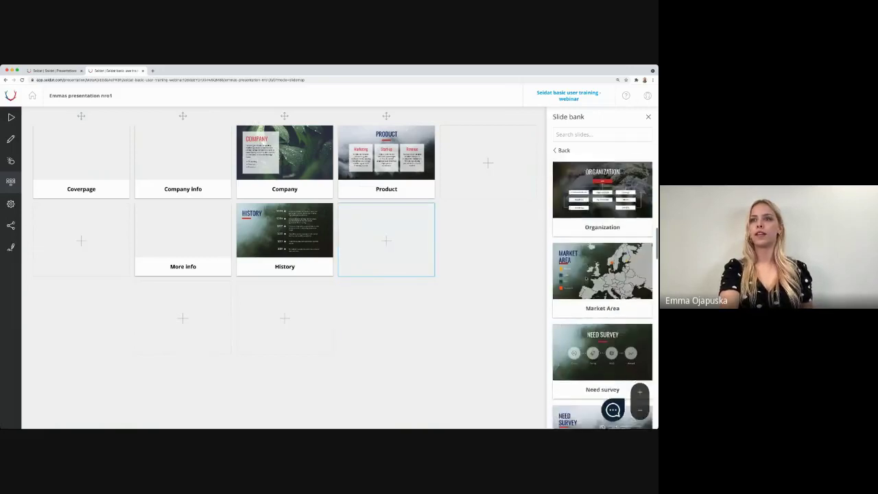
{"action": "left_click", "coordinate": [604, 377]}
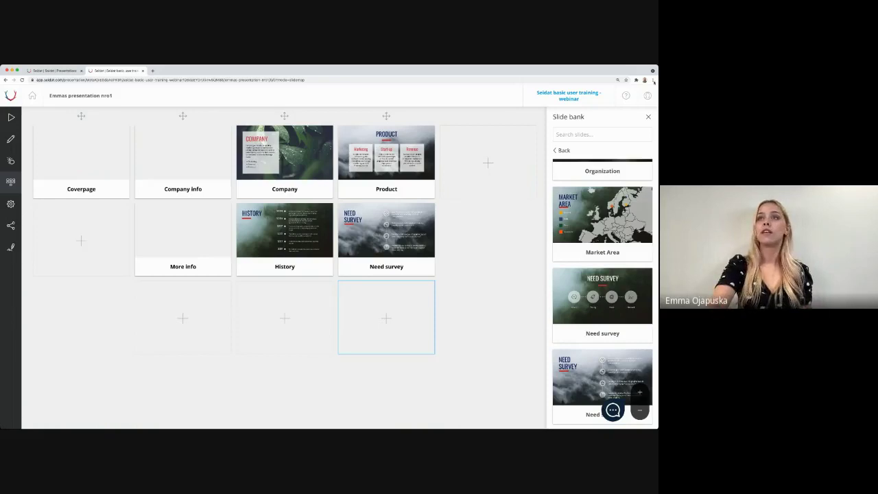
{"action": "left_click", "coordinate": [647, 117]}
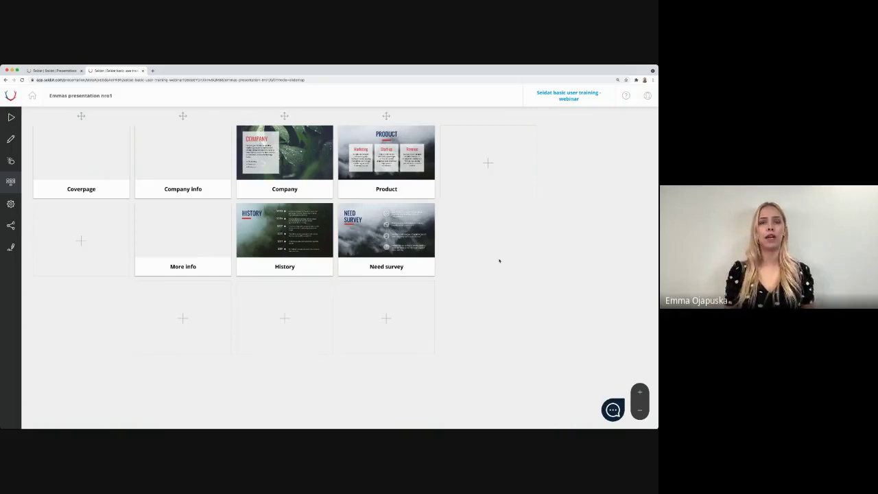
Step: Add a blank Untitled slide in the empty slot to the right of Product
{"action": "mouse_move", "coordinate": [386, 240]}
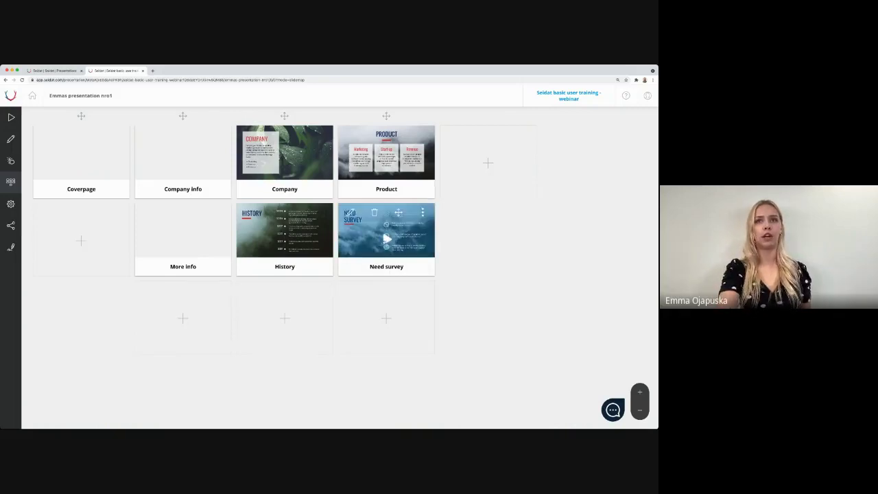
{"action": "mouse_move", "coordinate": [491, 150]}
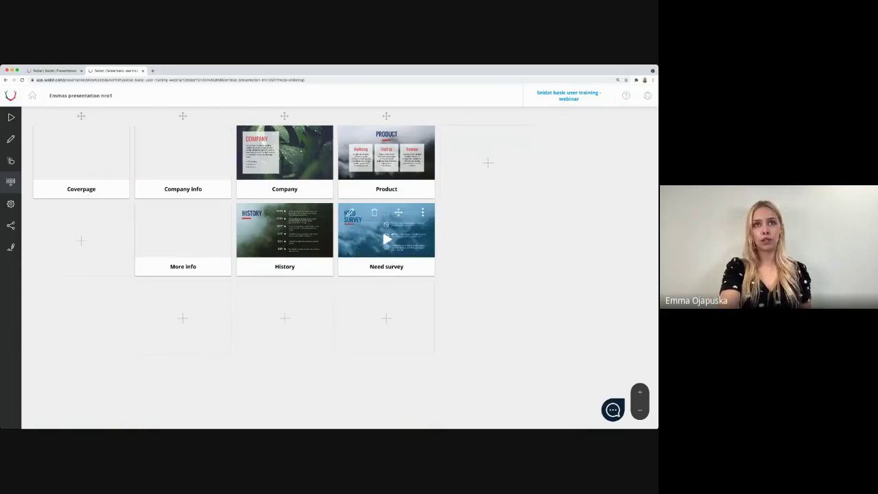
{"action": "left_click", "coordinate": [481, 161]}
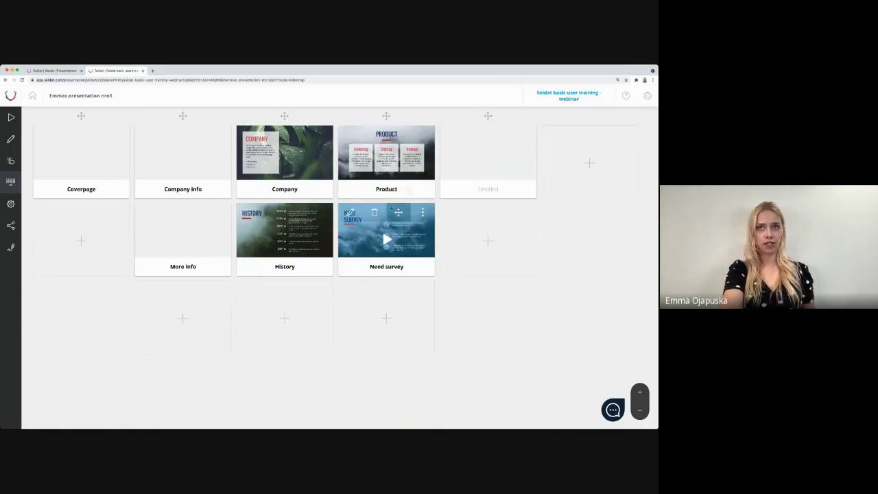
Step: Move Need survey into its own column after Product and stack two Untitled slides in the last column
{"action": "left_click_drag", "start_coordinate": [394, 210], "coordinate": [499, 135]}
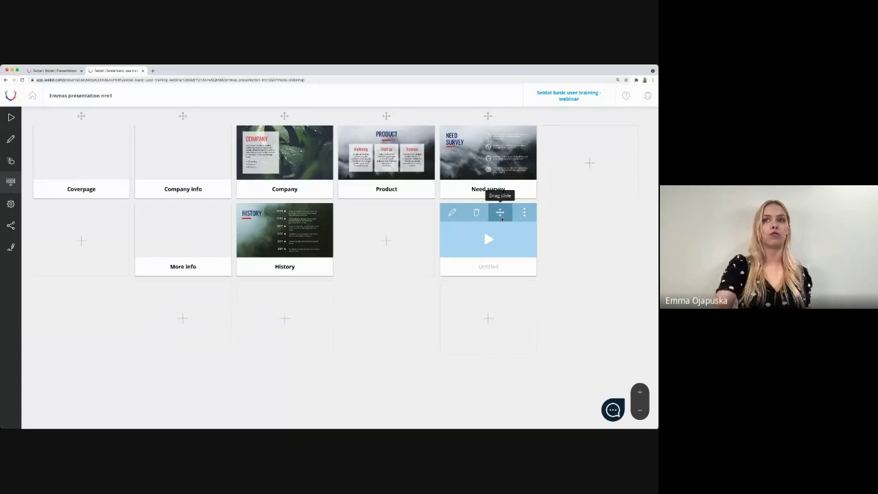
{"action": "left_click_drag", "start_coordinate": [502, 219], "coordinate": [481, 250]}
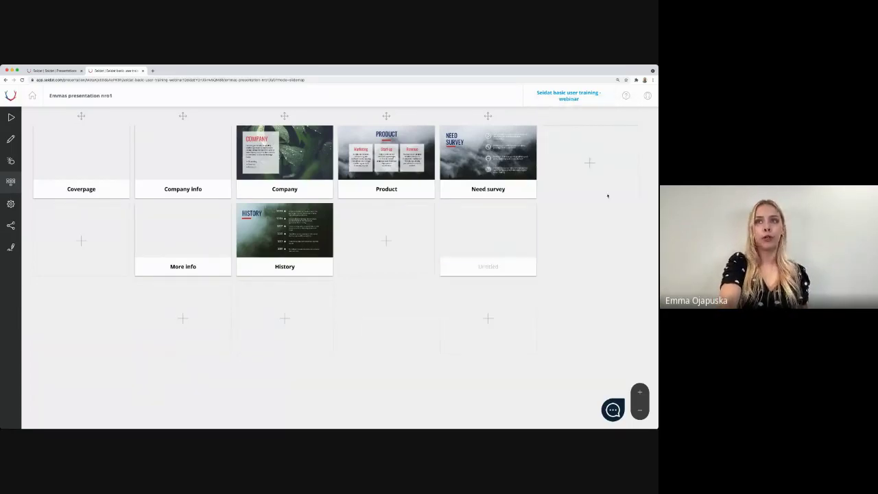
{"action": "left_click", "coordinate": [590, 165]}
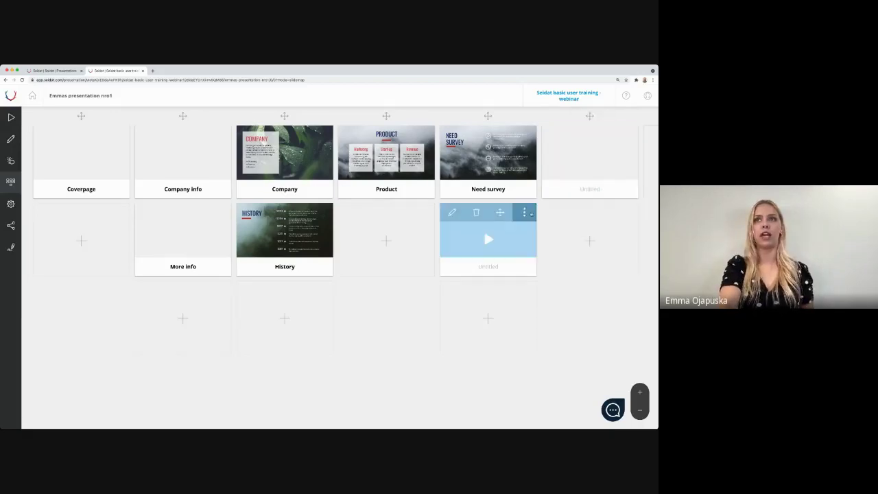
{"action": "left_click_drag", "start_coordinate": [500, 212], "coordinate": [579, 157]}
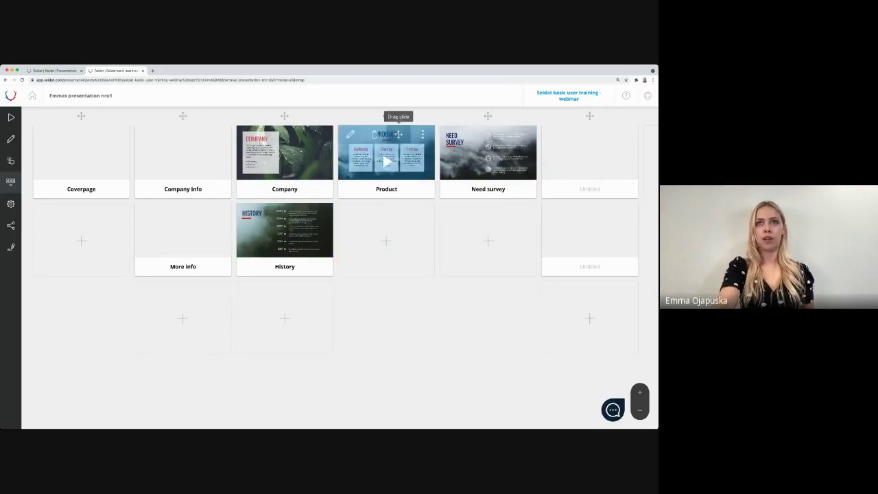
{"action": "mouse_move", "coordinate": [398, 134]}
{"action": "left_mouse_down"}
{"action": "mouse_move", "coordinate": [304, 193]}
{"action": "mouse_move", "coordinate": [294, 256]}
{"action": "mouse_move", "coordinate": [402, 126]}
{"action": "mouse_move", "coordinate": [398, 134]}
{"action": "left_mouse_up"}
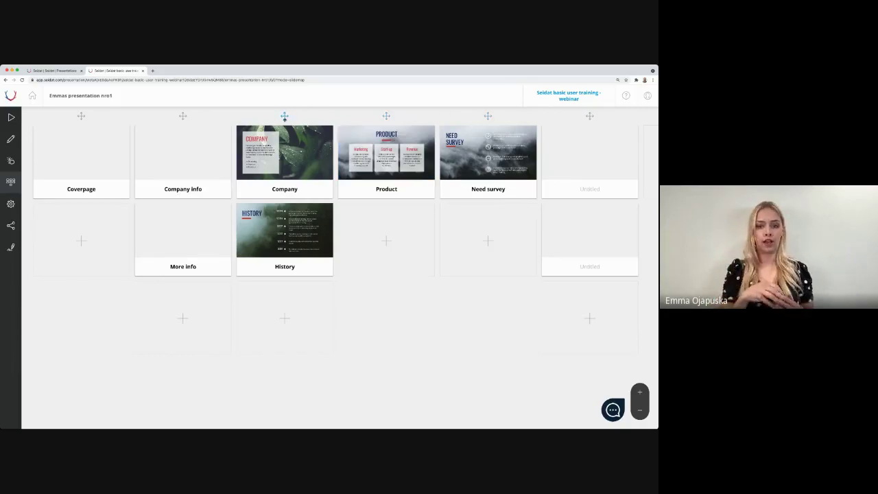
Step: Drag the Company/History column into second place, ahead of the Company info/More info column
{"action": "left_click_drag", "start_coordinate": [285, 118], "coordinate": [181, 116]}
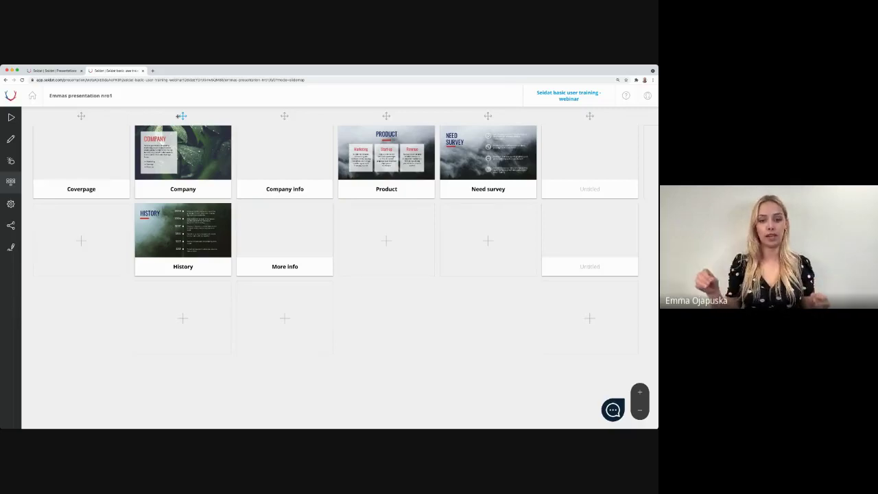
{"action": "mouse_move", "coordinate": [182, 127]}
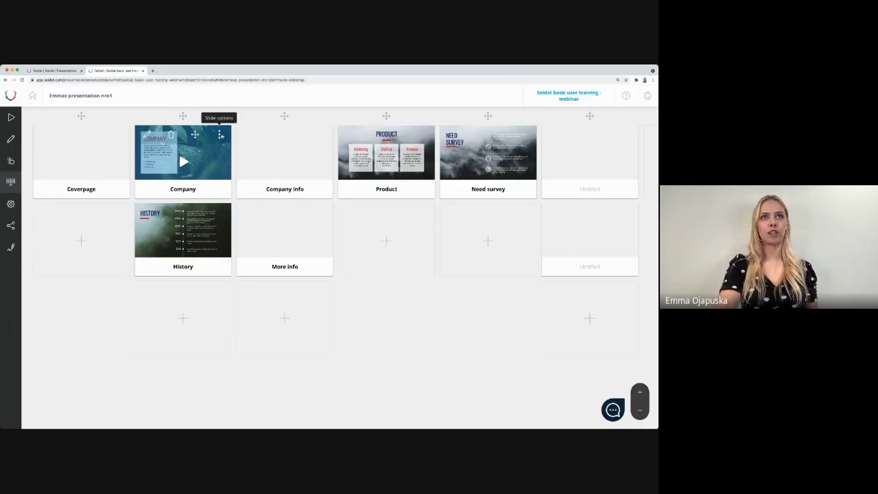
Step: Choose Make smart slide from the Company slide's three-dot Slide options menu
{"action": "left_click", "coordinate": [219, 137]}
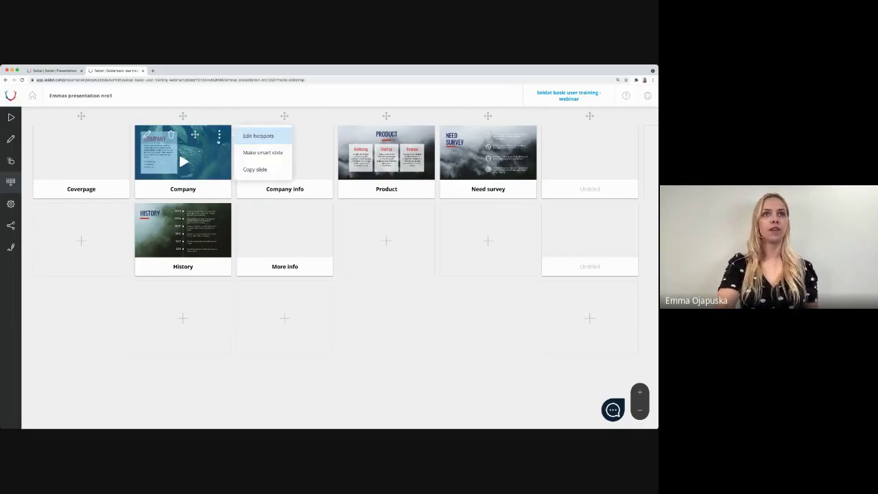
{"action": "left_click", "coordinate": [269, 155]}
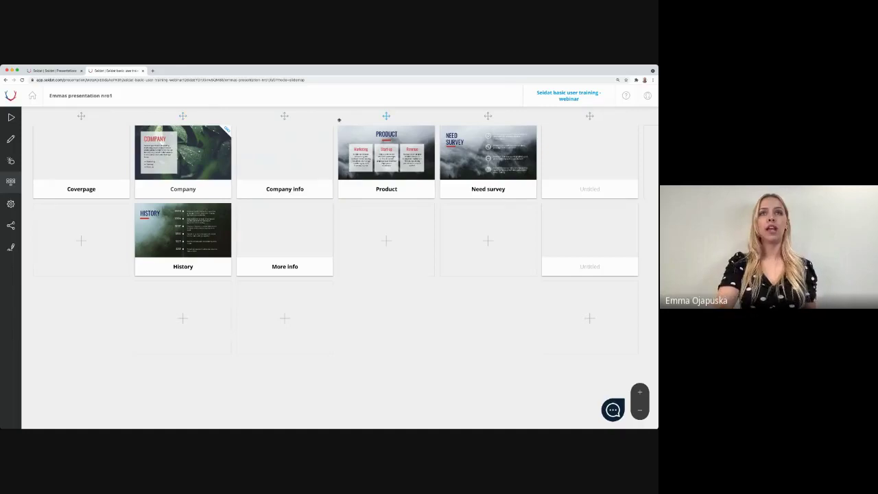
Step: Make Product a smart slide too, then open History in the slide editor
{"action": "left_click", "coordinate": [417, 141]}
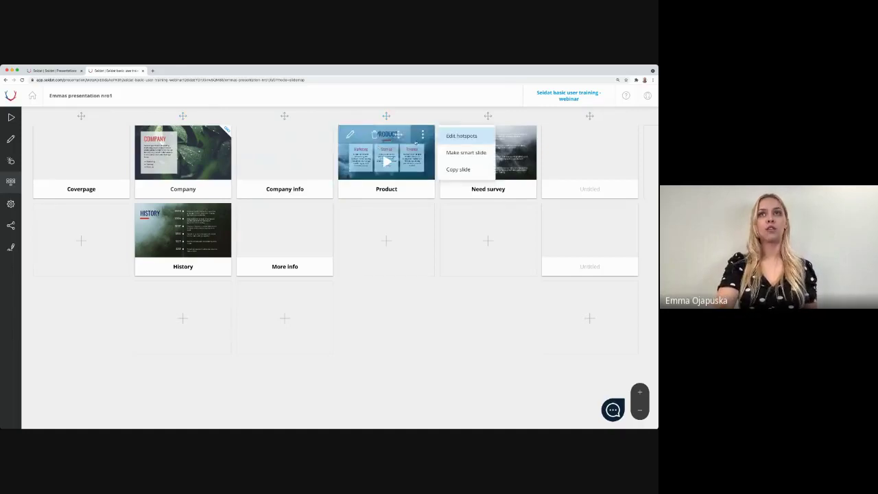
{"action": "left_click", "coordinate": [476, 153]}
{"action": "mouse_move", "coordinate": [357, 269]}
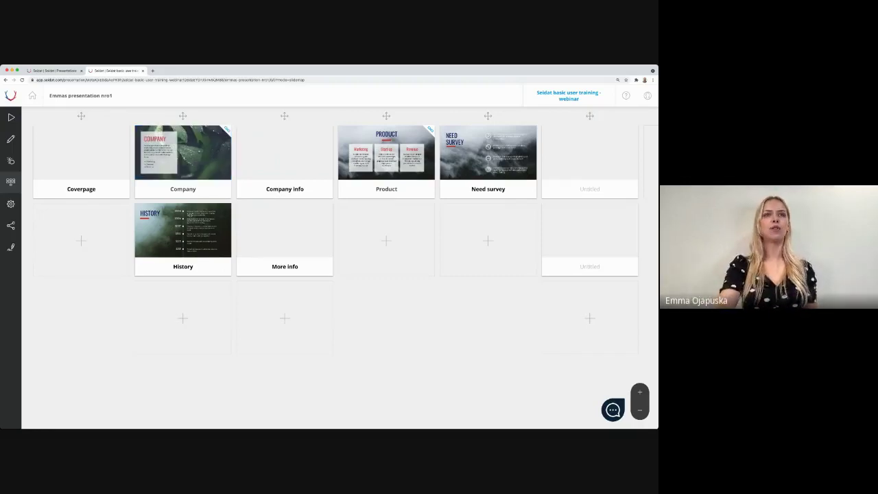
{"action": "left_click", "coordinate": [146, 214]}
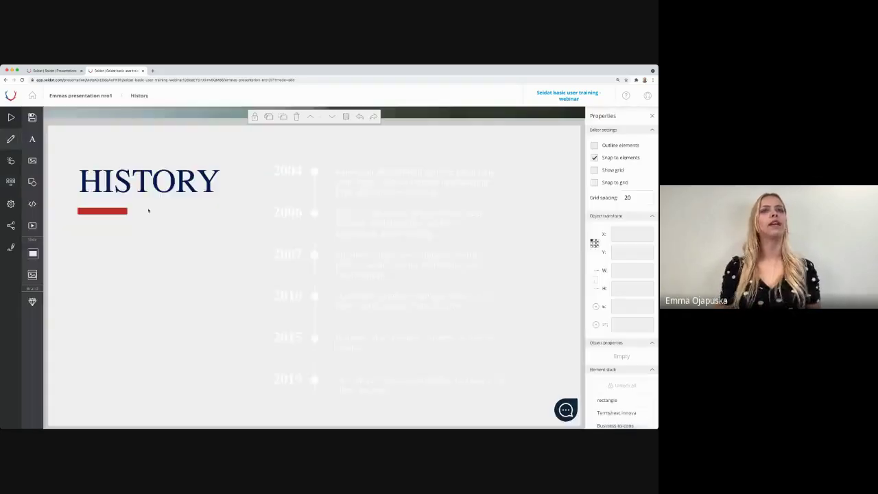
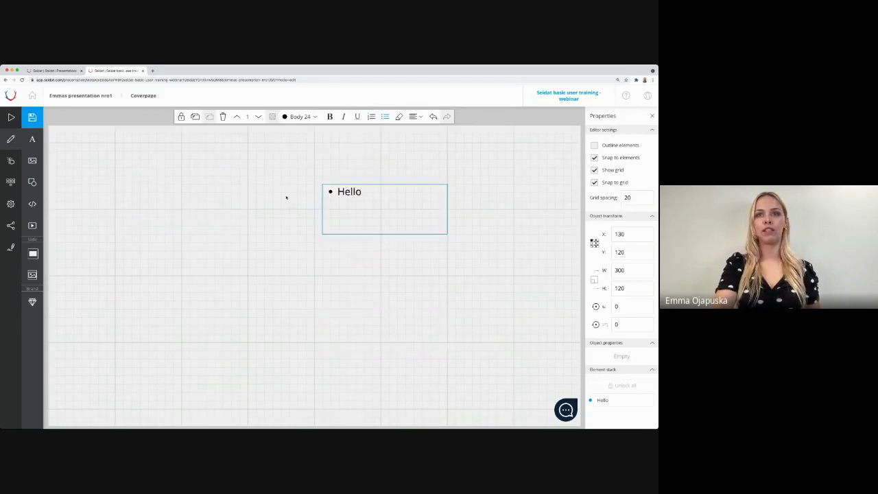
Step: Restyle the bulleted Hello text from Body 24 to the navy Title 50 style
{"action": "double_click", "coordinate": [157, 183]}
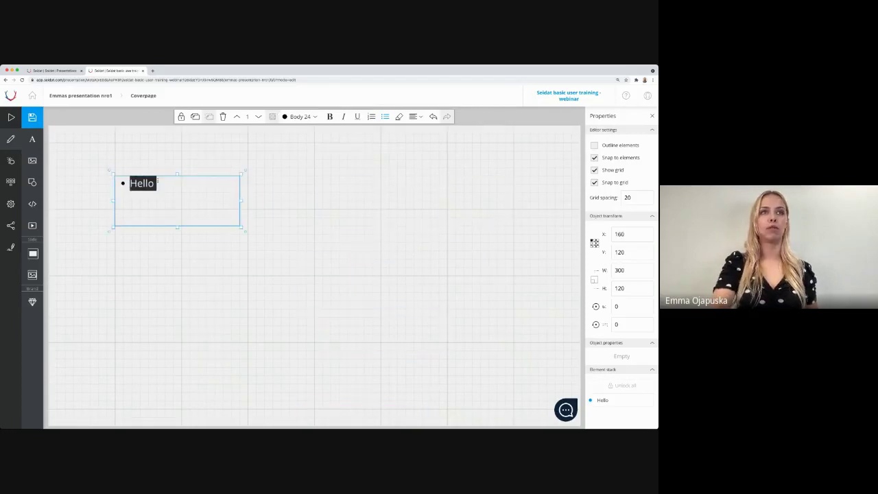
{"action": "left_click", "coordinate": [299, 116]}
{"action": "left_click", "coordinate": [305, 166]}
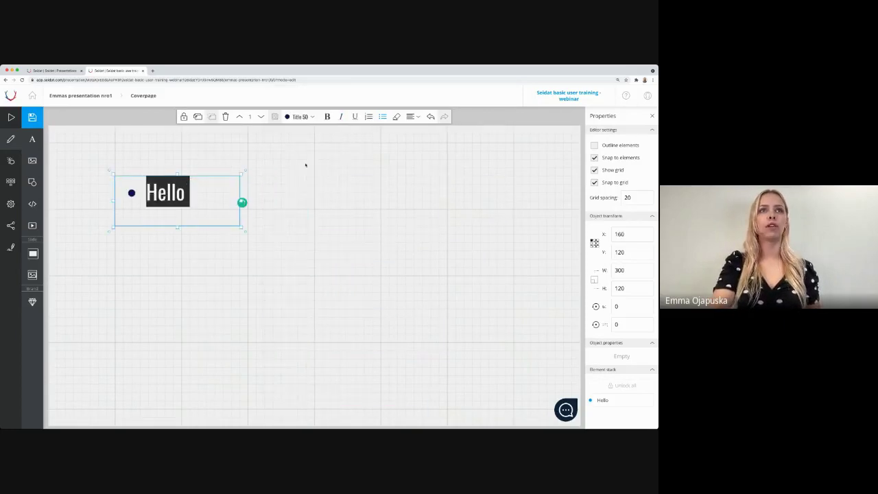
{"action": "left_click", "coordinate": [259, 230]}
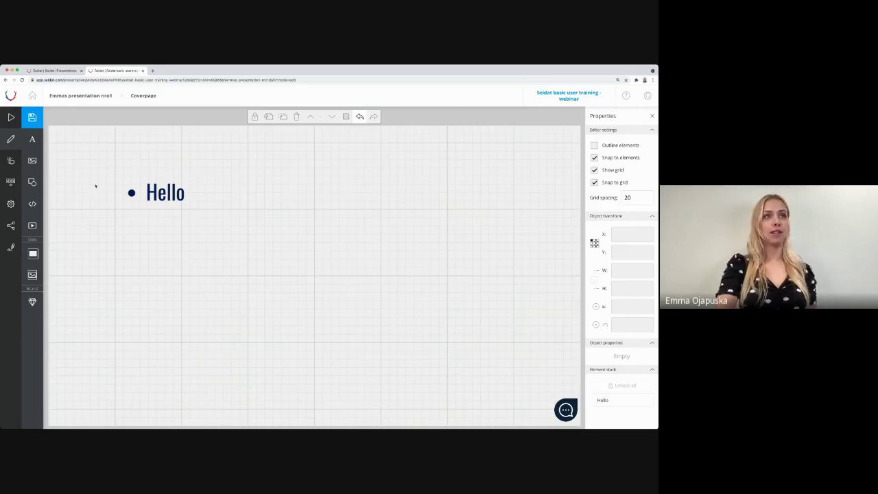
Step: Insert arrow_black.svg from Seidat templates > Icons > Black and enlarge it at the lower left
{"action": "left_click", "coordinate": [36, 161]}
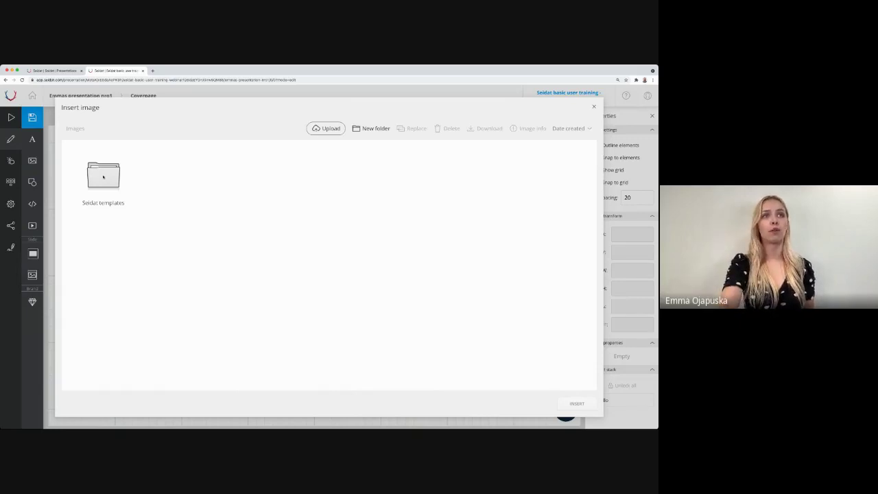
{"action": "double_click", "coordinate": [107, 182]}
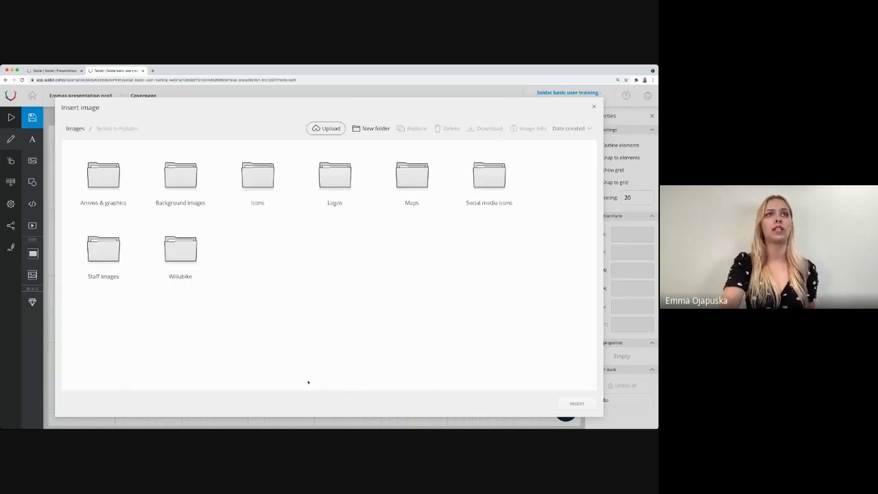
{"action": "double_click", "coordinate": [272, 175]}
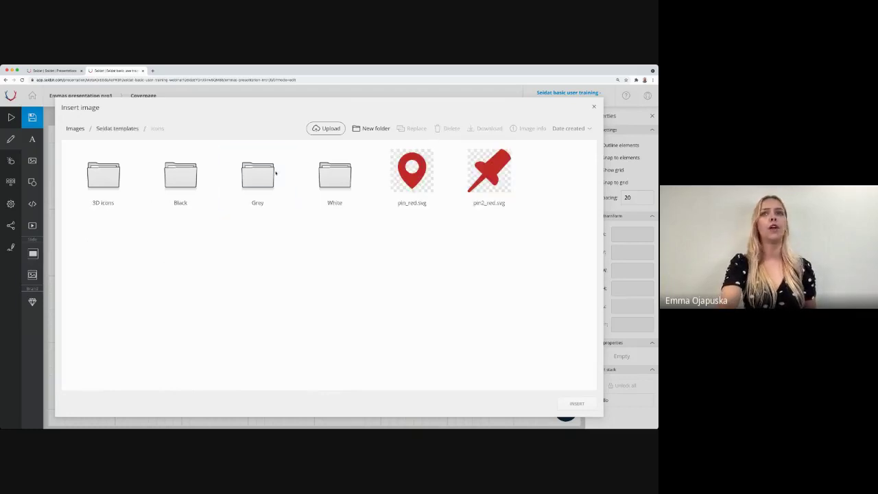
{"action": "double_click", "coordinate": [180, 174]}
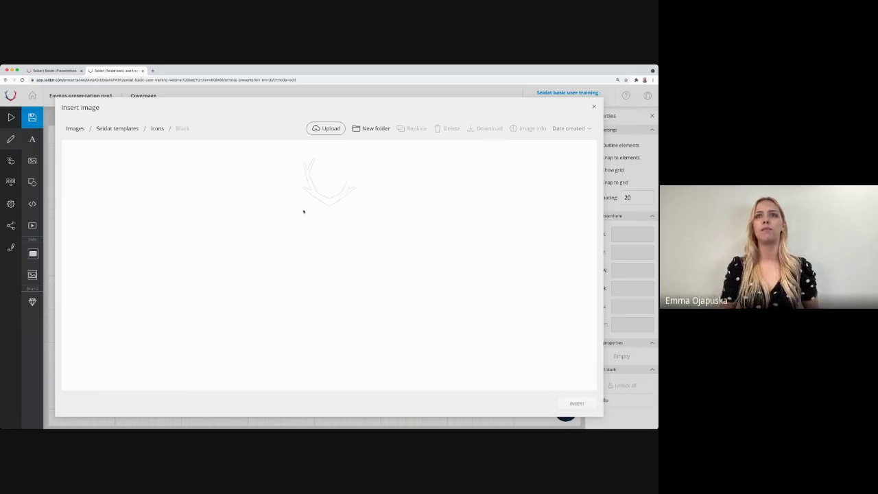
{"action": "double_click", "coordinate": [103, 172]}
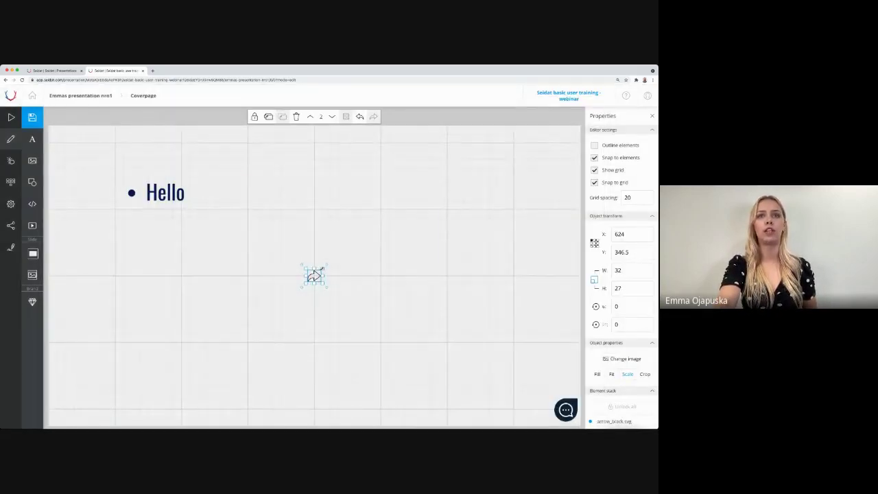
{"action": "left_click_drag", "start_coordinate": [327, 265], "coordinate": [166, 269]}
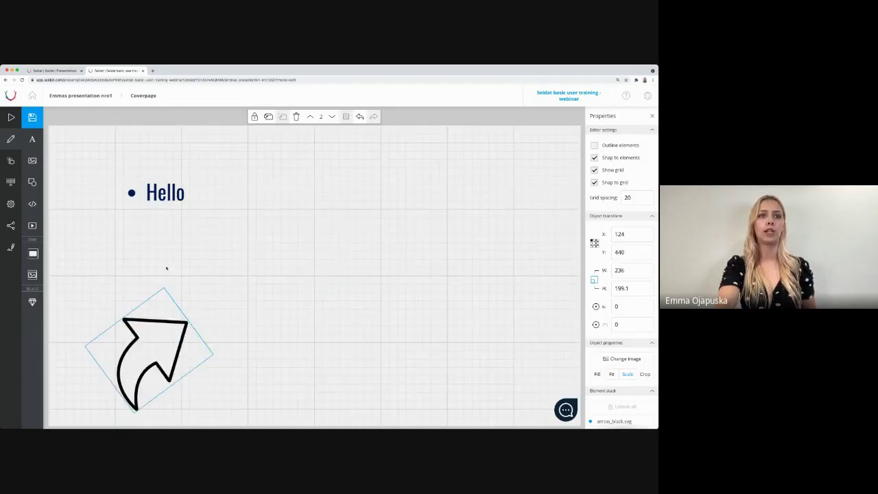
{"action": "left_click", "coordinate": [251, 269]}
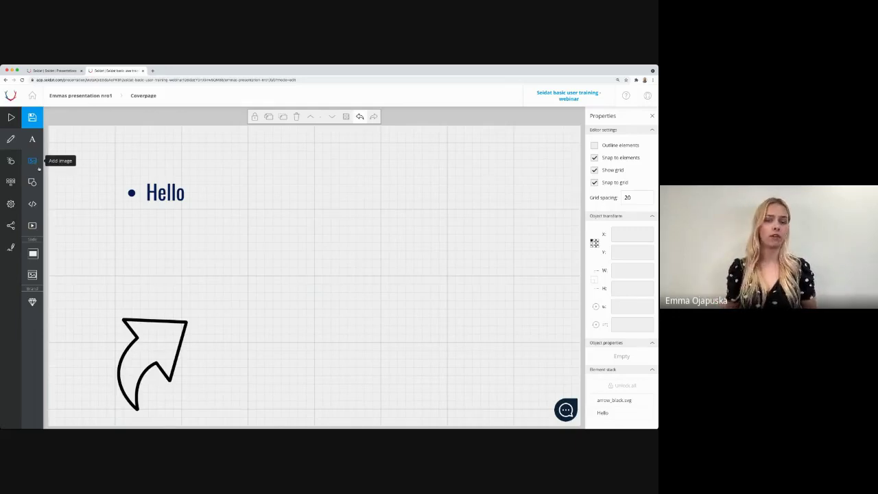
{"action": "left_click", "coordinate": [39, 166]}
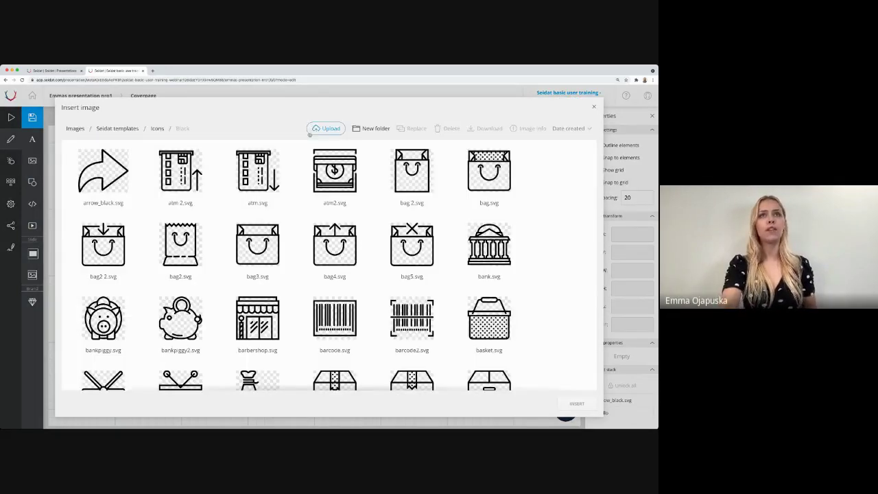
{"action": "left_click", "coordinate": [327, 130]}
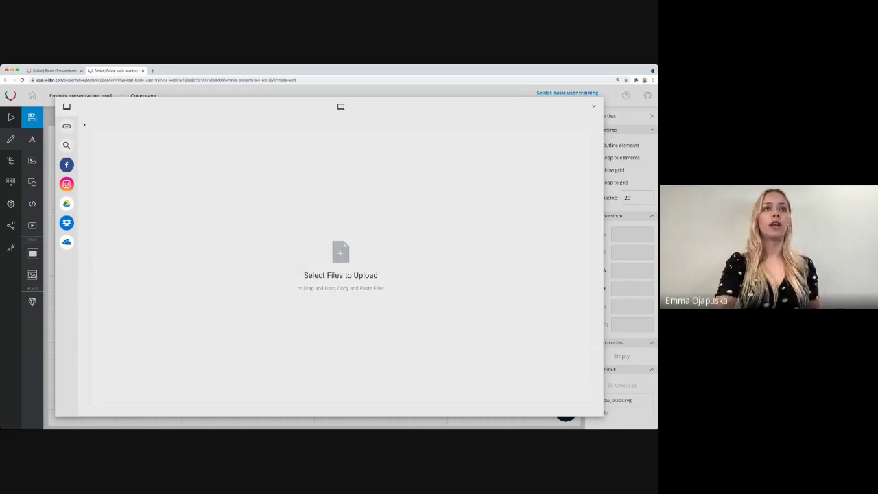
{"action": "left_click", "coordinate": [76, 128]}
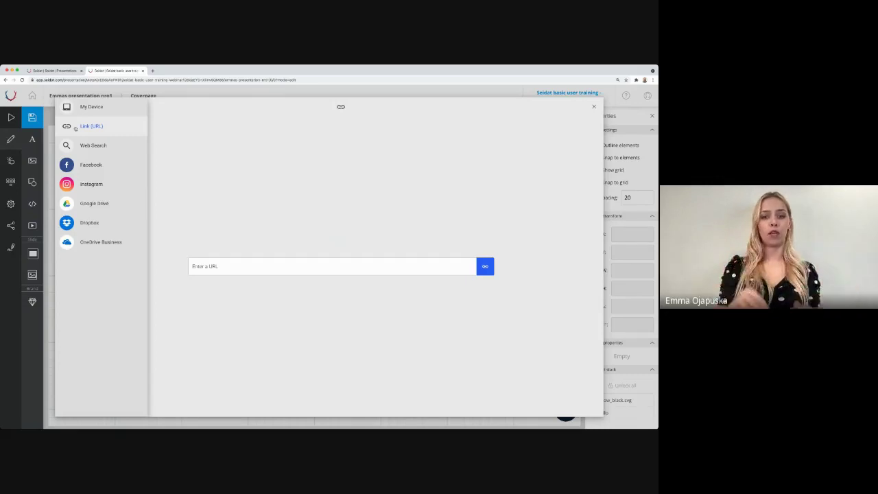
{"action": "left_click", "coordinate": [79, 146]}
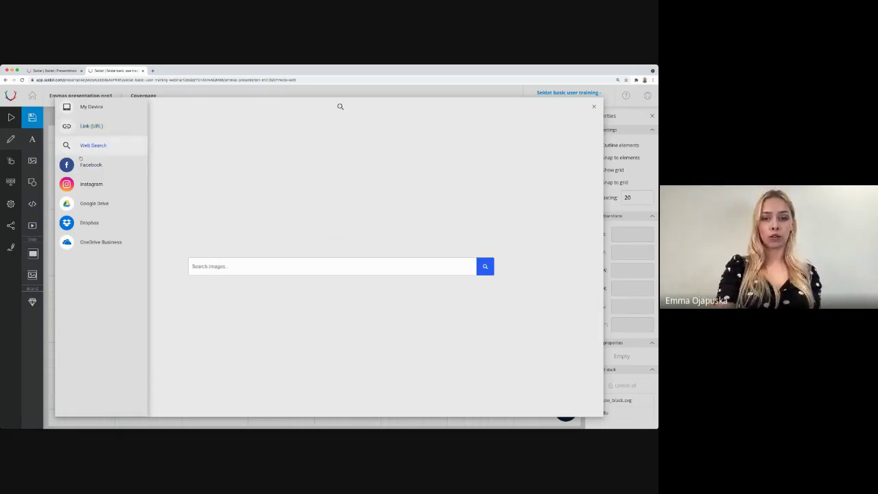
{"action": "left_click", "coordinate": [84, 165]}
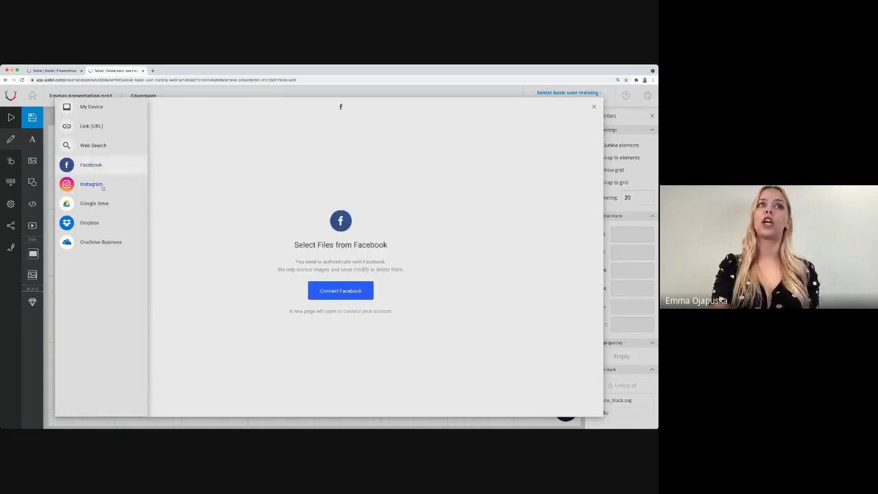
{"action": "left_click", "coordinate": [102, 184]}
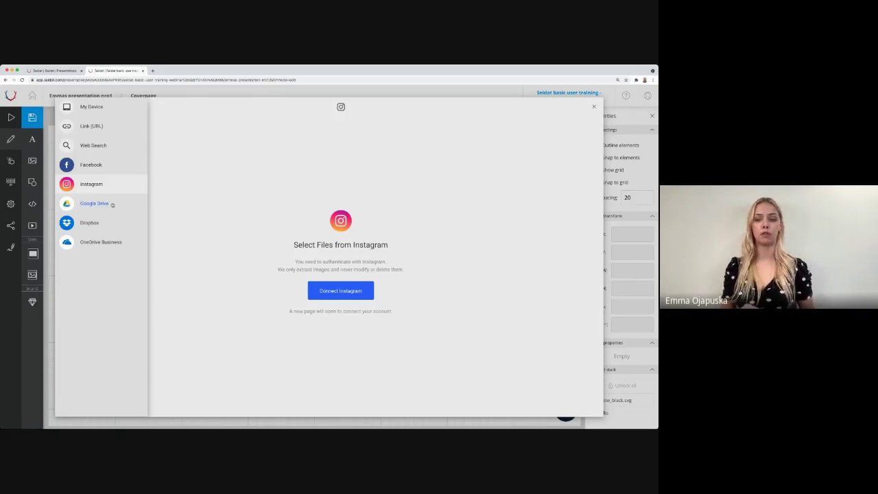
{"action": "left_click", "coordinate": [112, 205]}
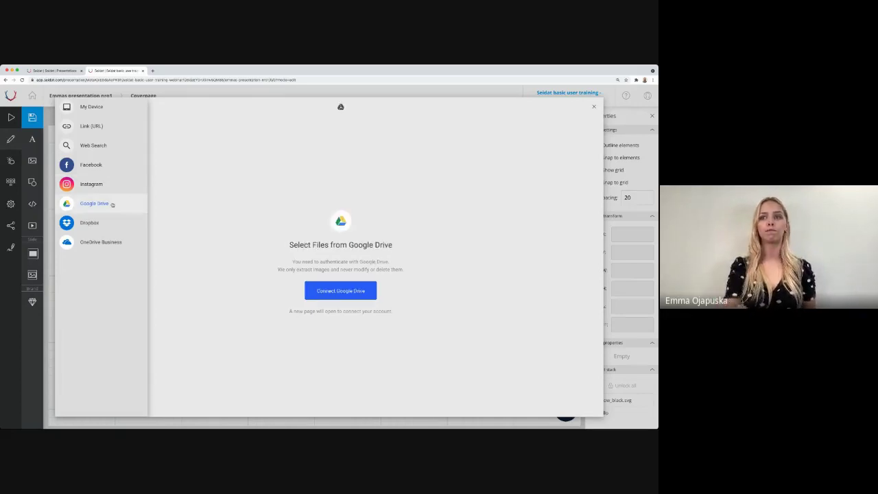
{"action": "left_click", "coordinate": [594, 108]}
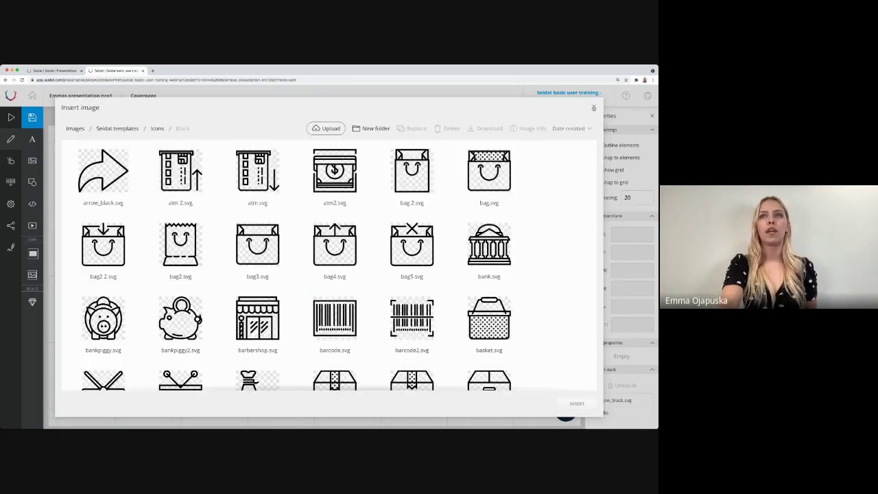
{"action": "left_click", "coordinate": [594, 107]}
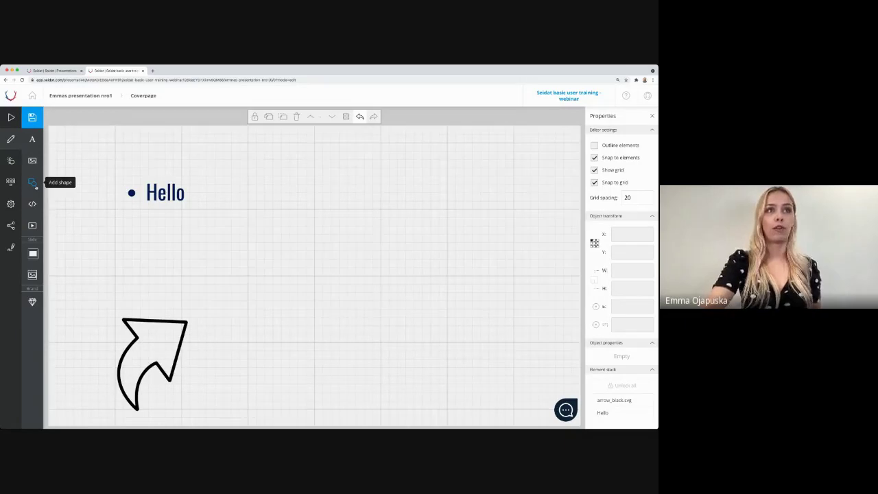
Step: Add a right triangle shape, enlarge it, and rotate it into the lower right
{"action": "left_click", "coordinate": [32, 182]}
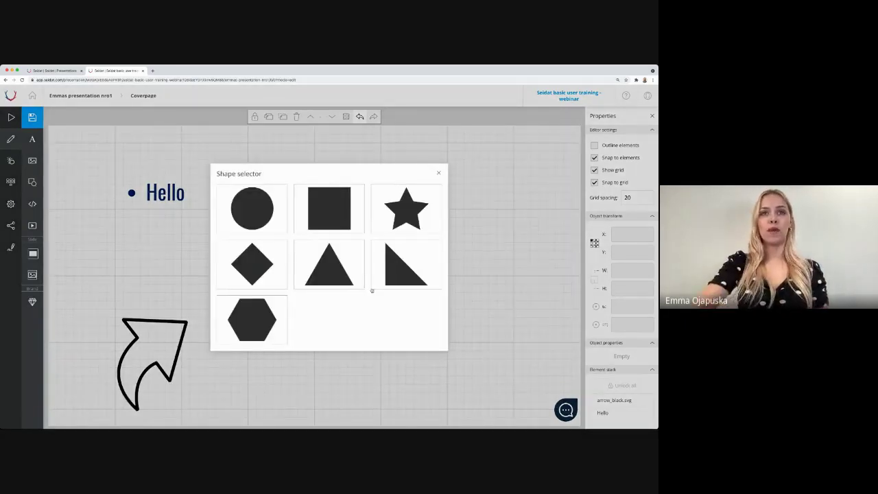
{"action": "left_click", "coordinate": [393, 278]}
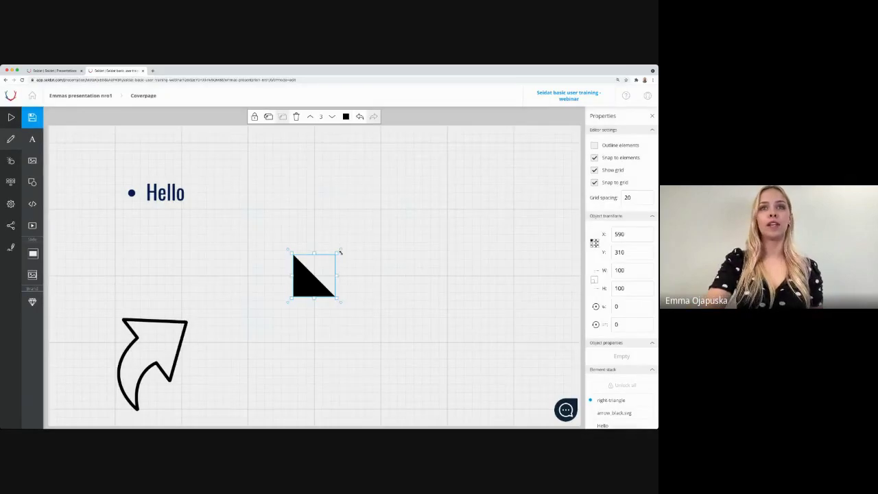
{"action": "left_click_drag", "start_coordinate": [339, 253], "coordinate": [293, 151]}
{"action": "left_click_drag", "start_coordinate": [377, 249], "coordinate": [523, 370]}
{"action": "left_click", "coordinate": [402, 289]}
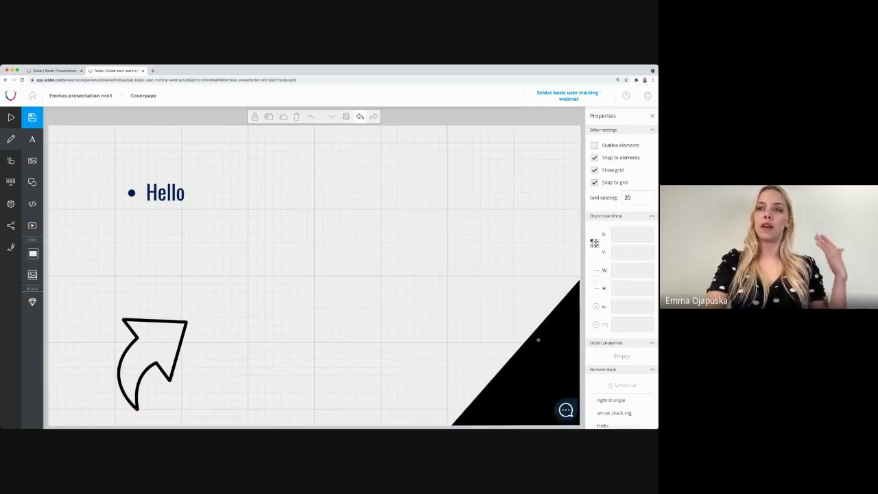
Step: Stretch the triangle further up and left, nudge it left, and fill it white
{"action": "left_click", "coordinate": [537, 339]}
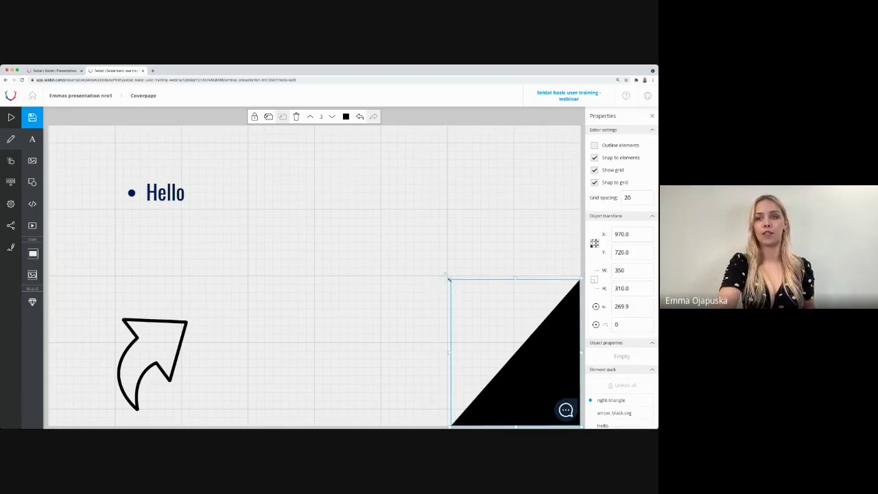
{"action": "left_click_drag", "start_coordinate": [450, 283], "coordinate": [214, 163]}
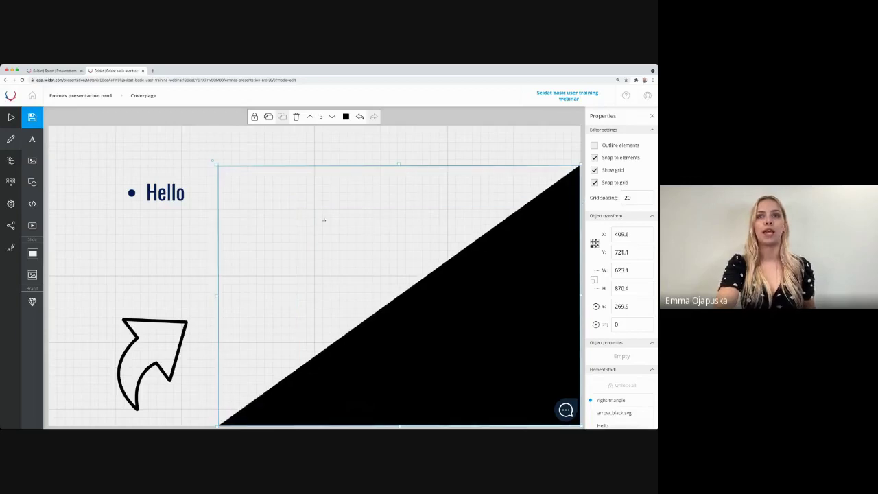
{"action": "left_click", "coordinate": [155, 197]}
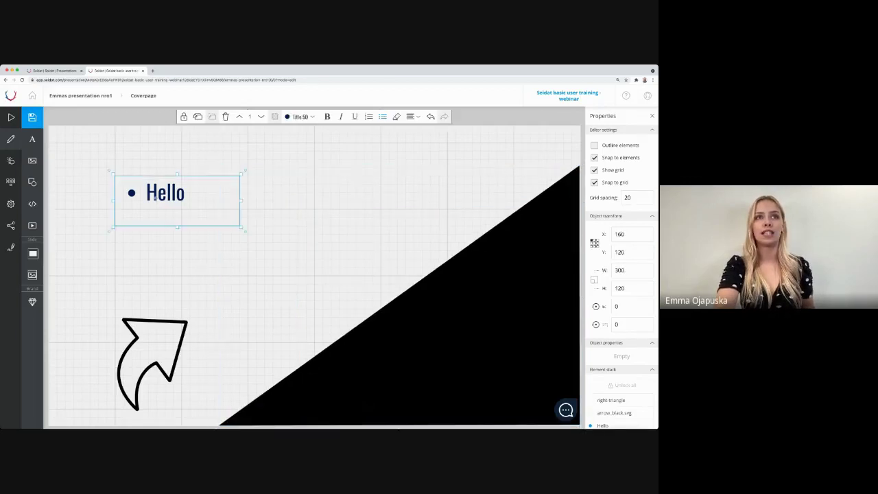
{"action": "left_click", "coordinate": [430, 311]}
{"action": "left_click_drag", "start_coordinate": [445, 329], "coordinate": [439, 329]}
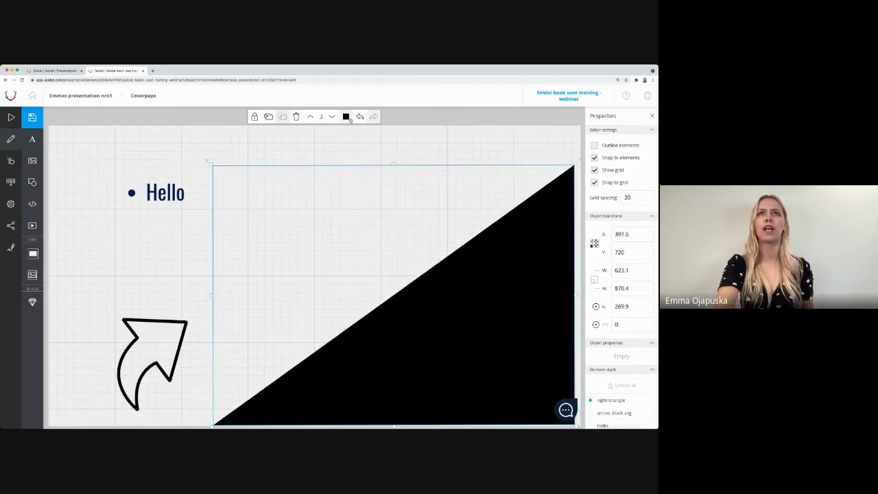
{"action": "left_click", "coordinate": [346, 116]}
{"action": "left_click", "coordinate": [368, 138]}
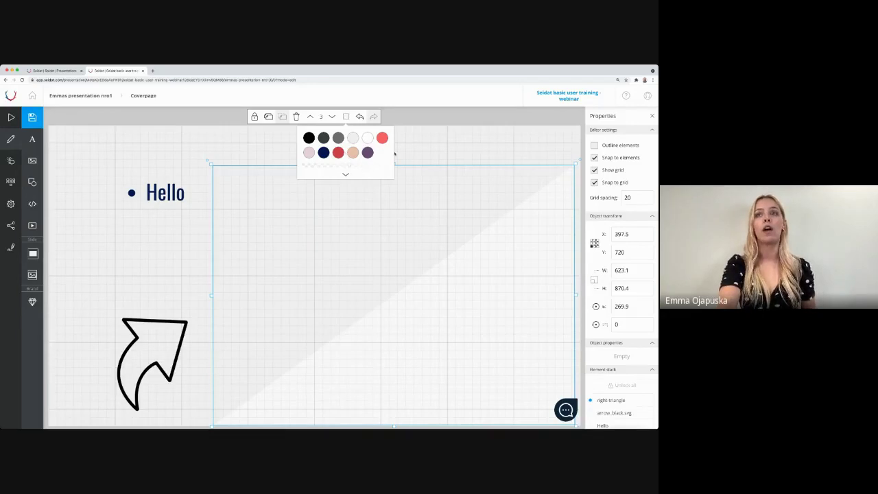
Step: Change the triangle's fill to pale red using the full colour picker
{"action": "left_click", "coordinate": [346, 174]}
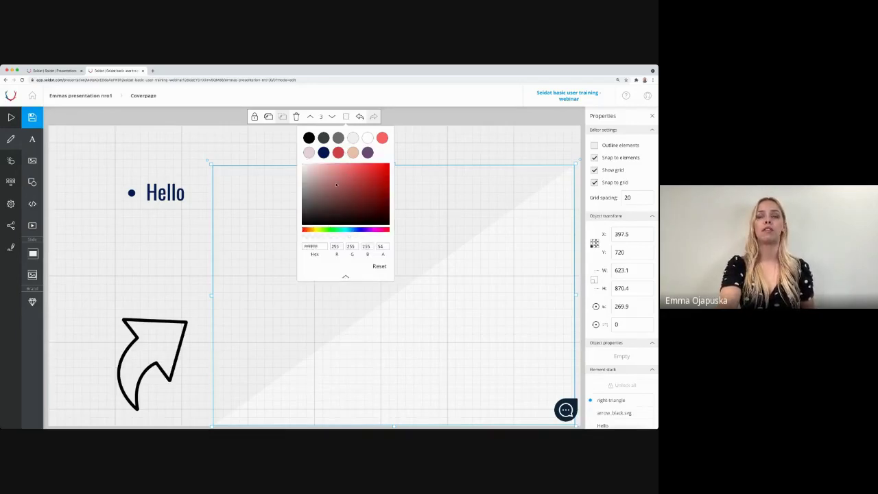
{"action": "left_click_drag", "start_coordinate": [331, 192], "coordinate": [331, 241]}
{"action": "left_click", "coordinate": [460, 154]}
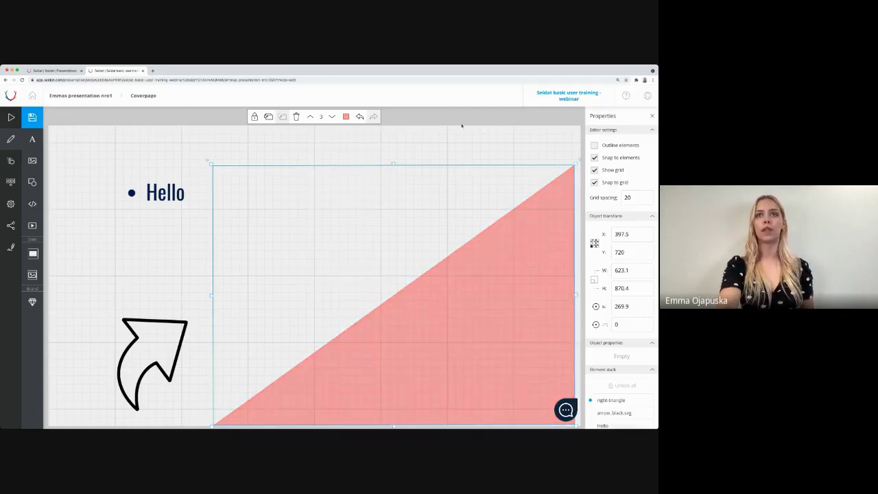
Step: Move, rotate and resize the triangle into a narrow 195.4 by 598 upright wedge at upper left
{"action": "left_click_drag", "start_coordinate": [473, 297], "coordinate": [302, 285]}
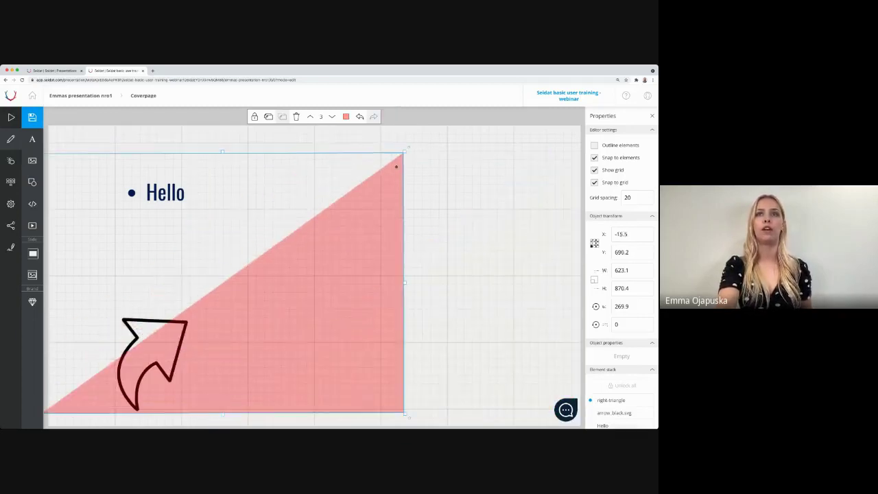
{"action": "left_click_drag", "start_coordinate": [413, 138], "coordinate": [449, 298]}
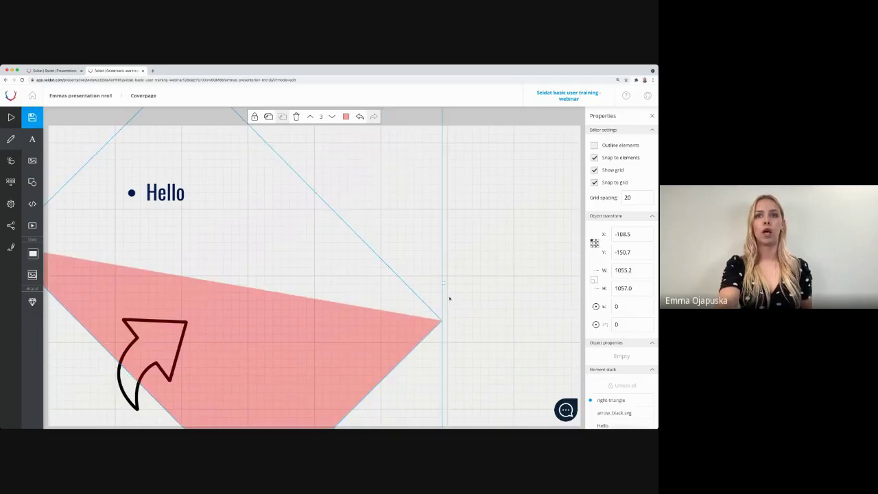
{"action": "left_click_drag", "start_coordinate": [372, 326], "coordinate": [352, 369]}
{"action": "left_click_drag", "start_coordinate": [378, 406], "coordinate": [200, 293]}
{"action": "left_click_drag", "start_coordinate": [146, 256], "coordinate": [157, 274]}
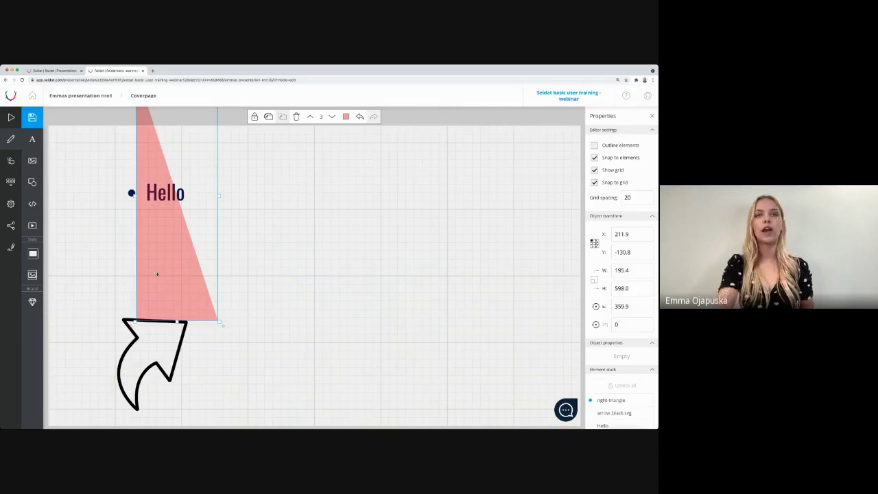
Step: Send the pale red triangle to the bottom of the stack, behind Hello and the arrow
{"action": "left_click", "coordinate": [332, 118]}
{"action": "left_click", "coordinate": [332, 118]}
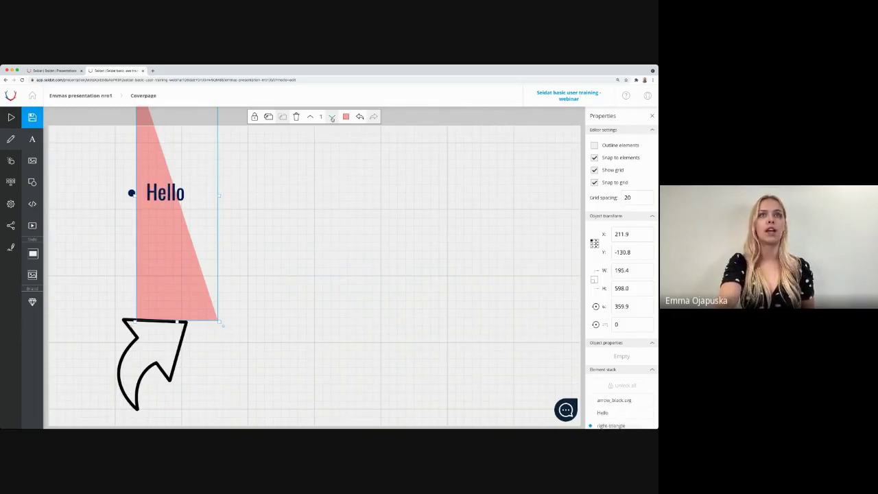
{"action": "left_click", "coordinate": [147, 223]}
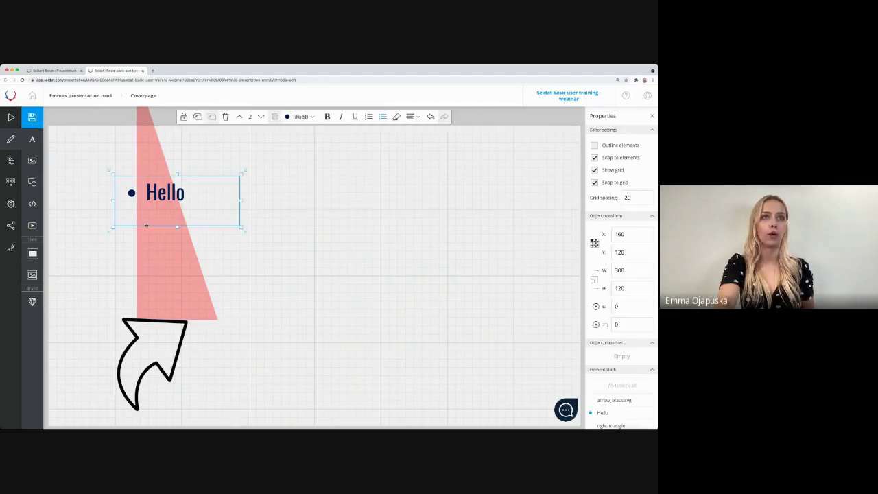
{"action": "left_click", "coordinate": [166, 287]}
Step: Widen the triangle toward the slide's left edge, then add an empty web page embed
{"action": "left_click_drag", "start_coordinate": [139, 209], "coordinate": [89, 207]}
{"action": "left_click", "coordinate": [238, 259]}
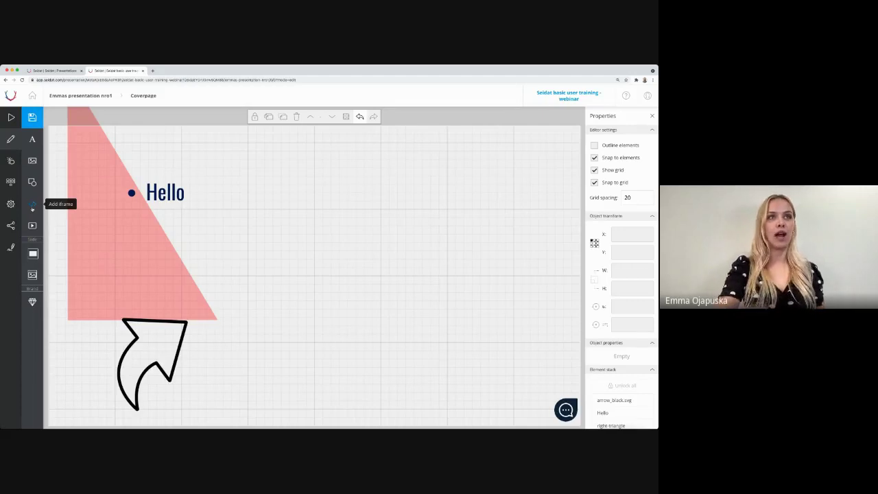
{"action": "left_click", "coordinate": [32, 205]}
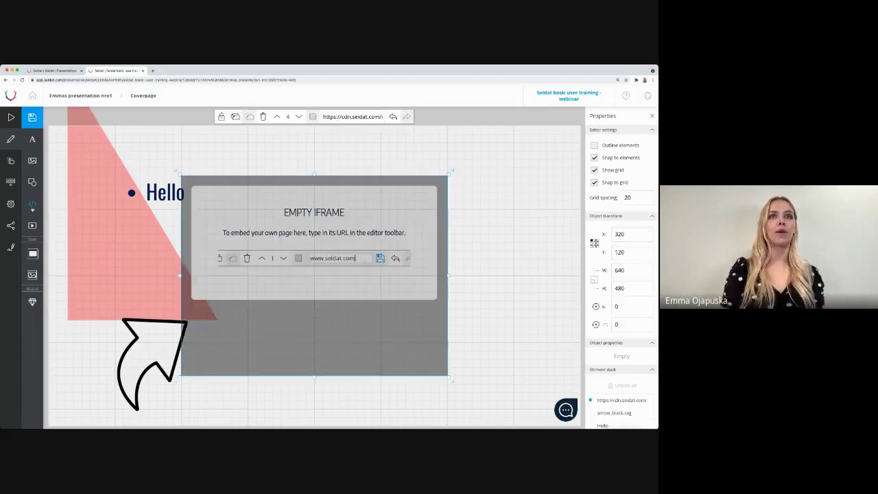
{"action": "left_click", "coordinate": [362, 117]}
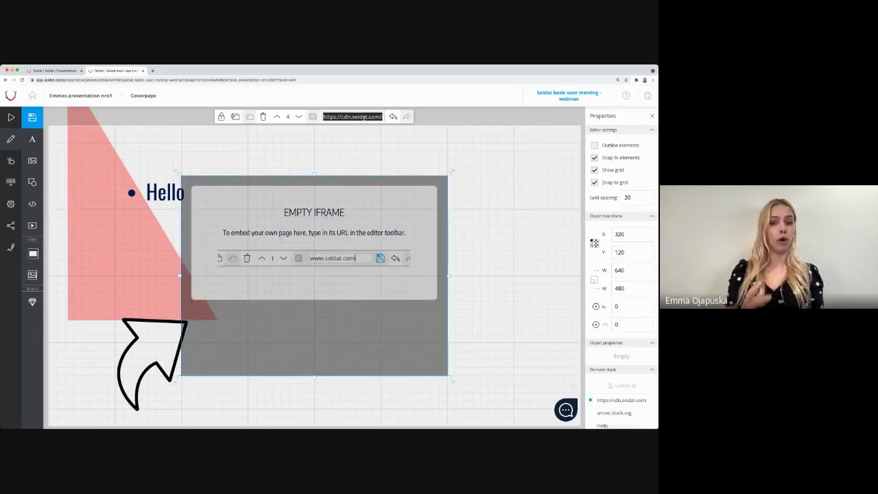
{"action": "type", "text": "www.se"}
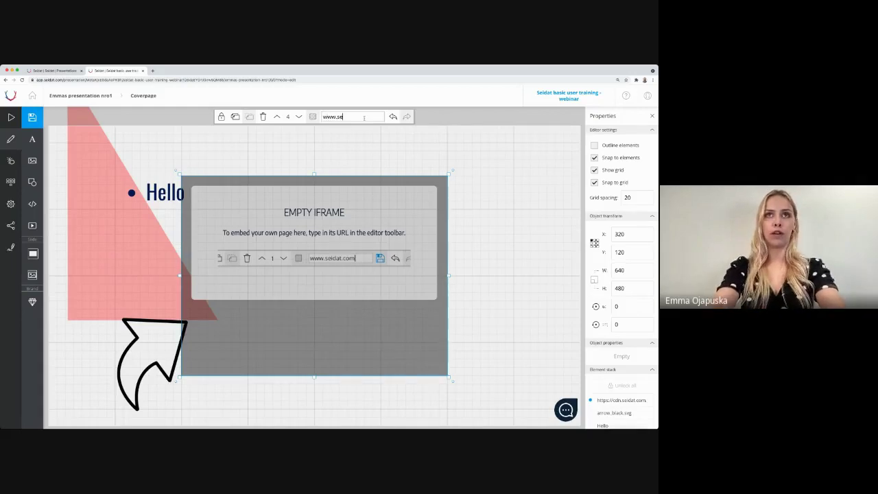
{"action": "type", "text": "idat.com"}
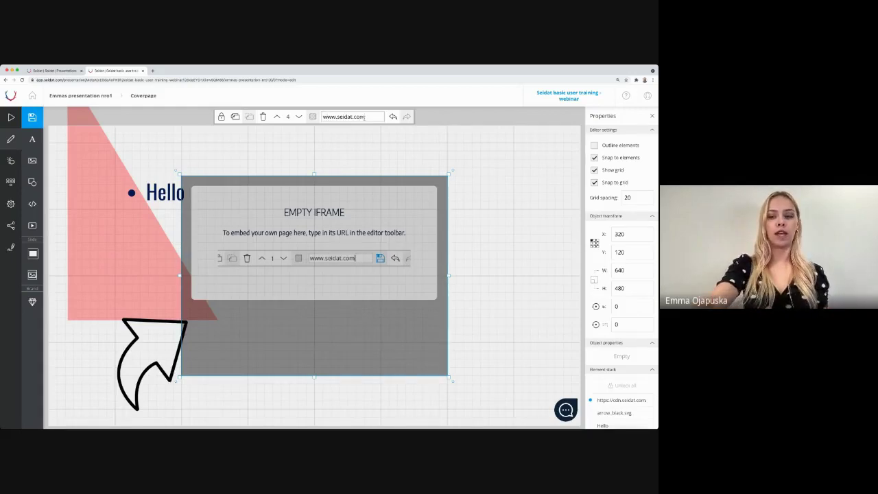
{"action": "key", "text": "Return"}
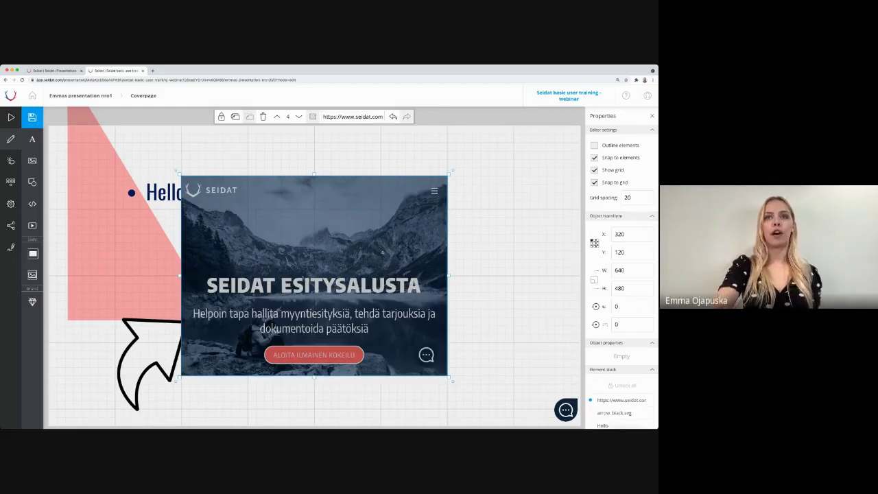
{"action": "left_click_drag", "start_coordinate": [314, 271], "coordinate": [346, 221]}
{"action": "left_click_drag", "start_coordinate": [479, 325], "coordinate": [580, 424]}
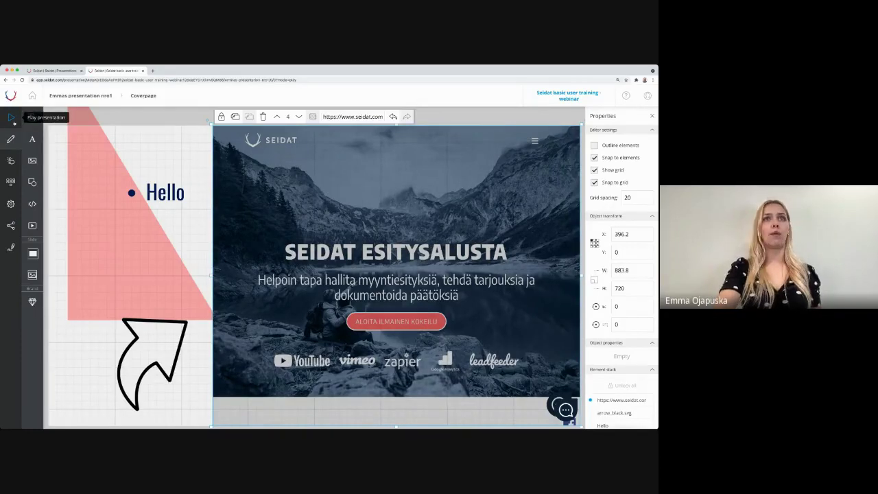
{"action": "left_click", "coordinate": [12, 117]}
{"action": "scroll", "coordinate": [432, 279], "scroll_direction": "down", "scroll_amount": 10}
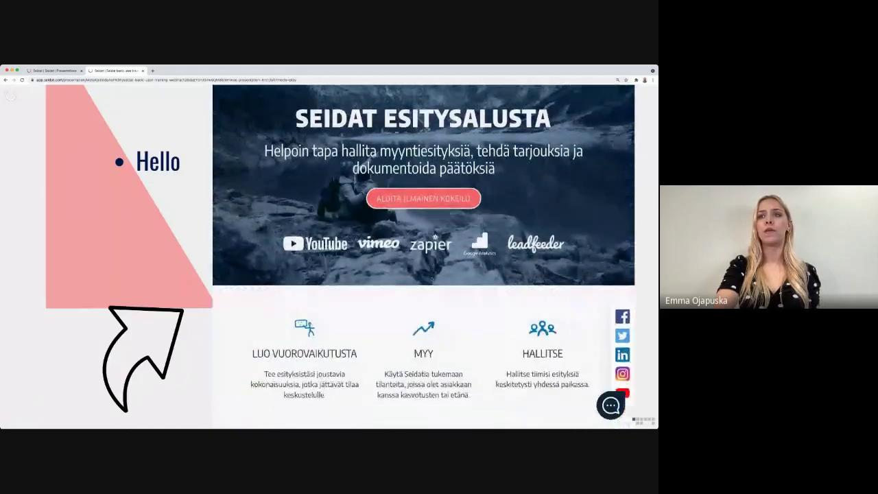
{"action": "scroll", "coordinate": [432, 278], "scroll_direction": "down", "scroll_amount": 5}
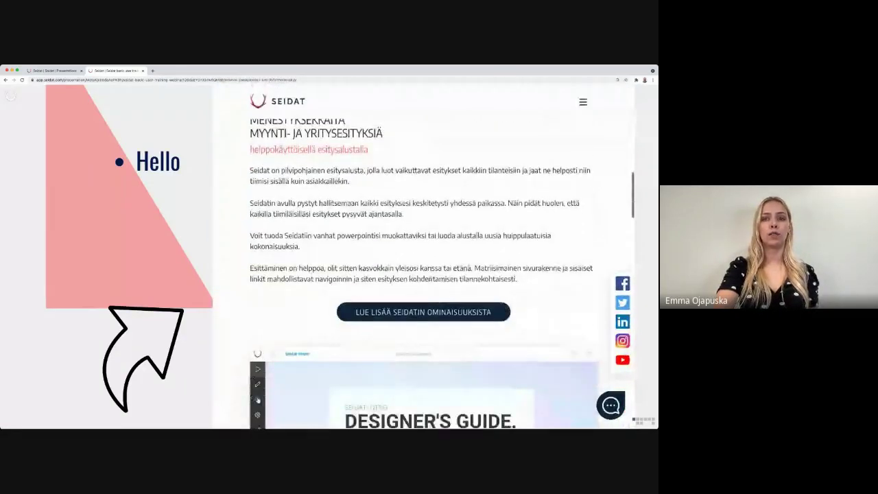
{"action": "scroll", "coordinate": [423, 195], "scroll_direction": "up", "scroll_amount": 15}
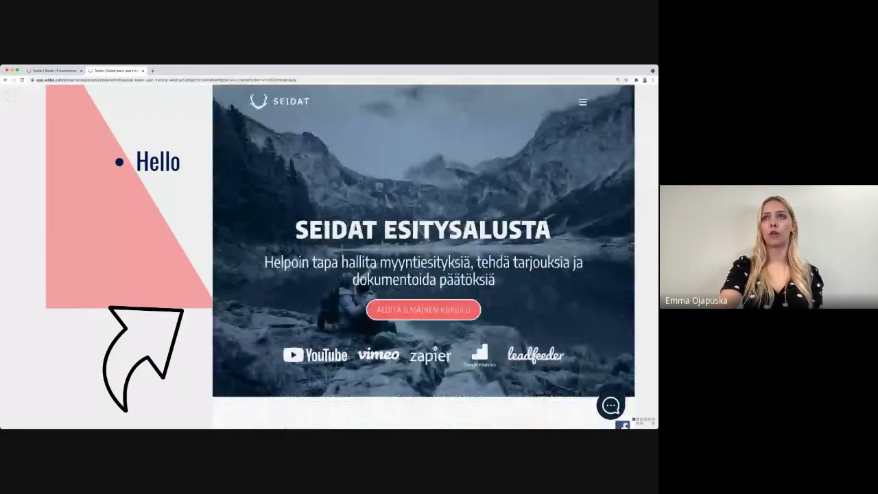
{"action": "left_click", "coordinate": [583, 103]}
{"action": "left_click", "coordinate": [444, 158]}
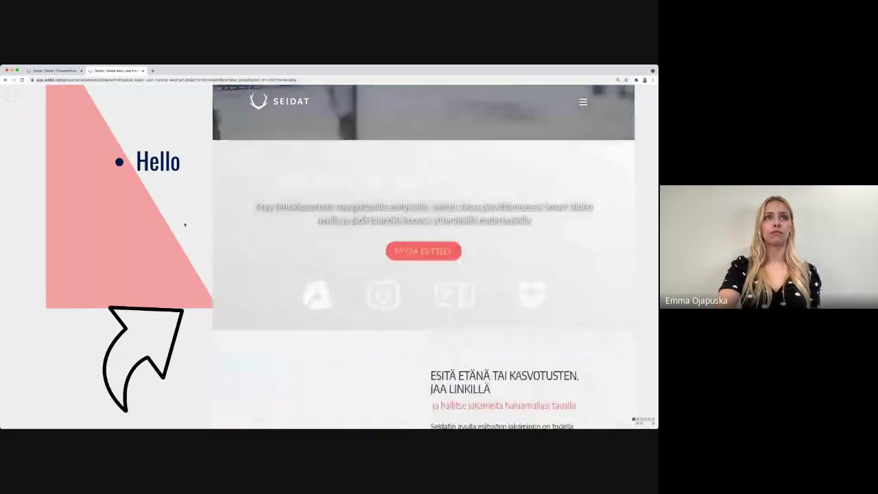
{"action": "left_click", "coordinate": [13, 101]}
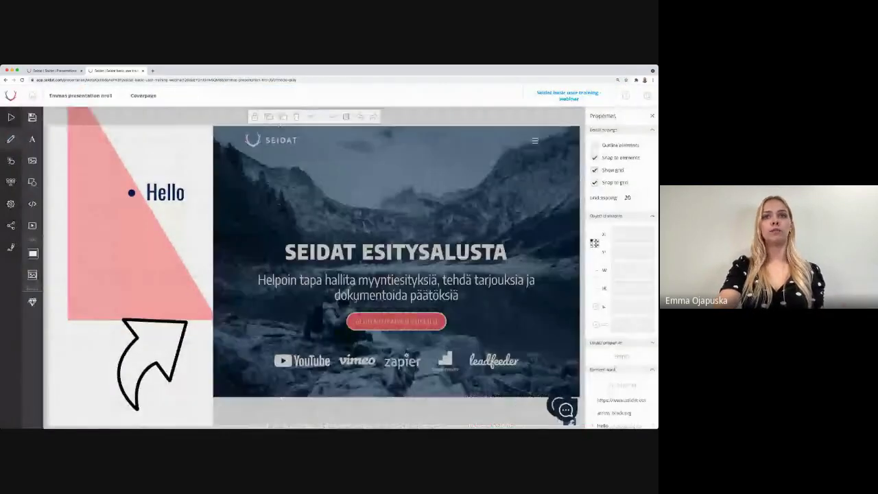
{"action": "left_click", "coordinate": [353, 300]}
Step: Delete the seidat.com web page embed and add a video embed placeholder
{"action": "key", "text": "Delete"}
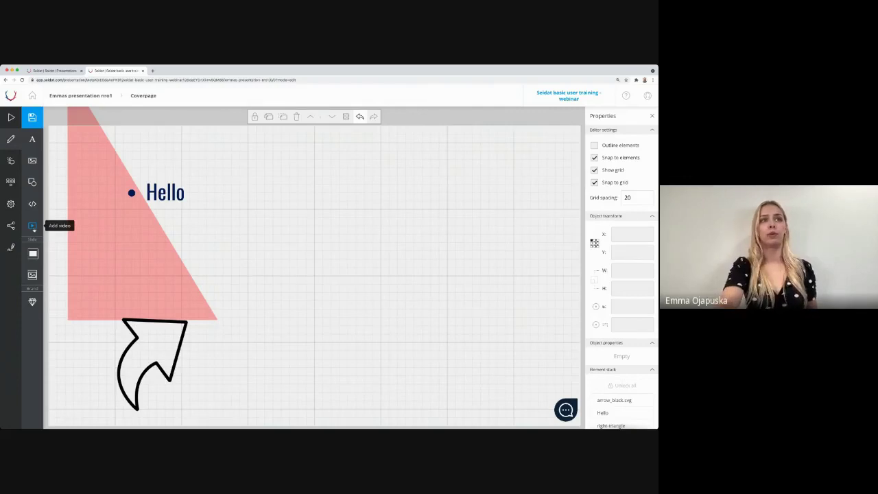
{"action": "left_click", "coordinate": [32, 225]}
{"action": "left_click", "coordinate": [336, 118]}
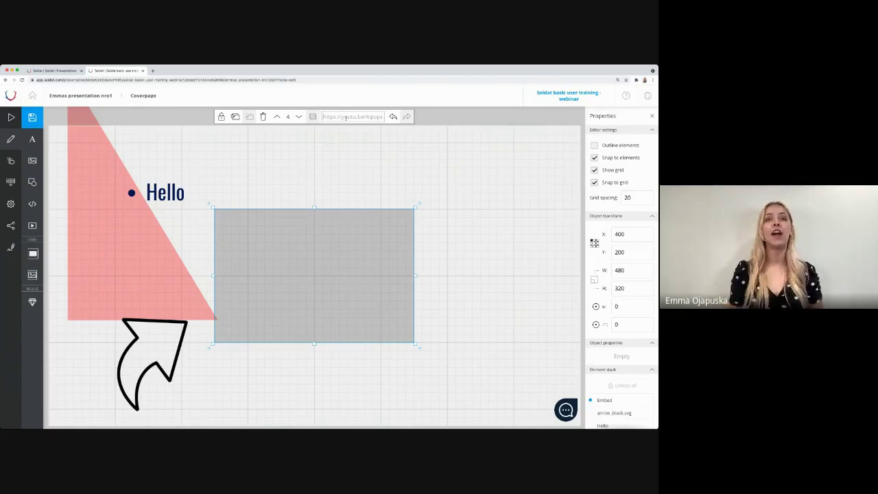
Step: Move the video embed up-right, remove it, and drag the triangle to the bottom-left corner
{"action": "left_click", "coordinate": [450, 230]}
{"action": "left_click", "coordinate": [366, 259]}
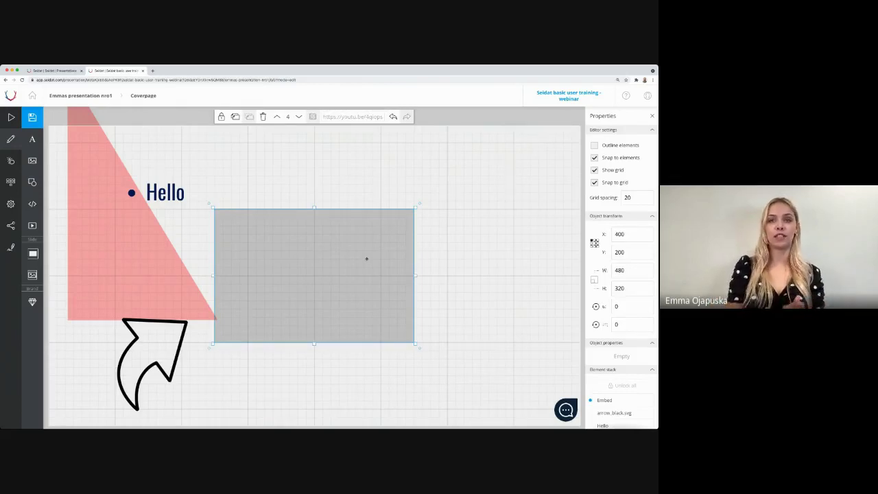
{"action": "left_click_drag", "start_coordinate": [366, 258], "coordinate": [460, 226]}
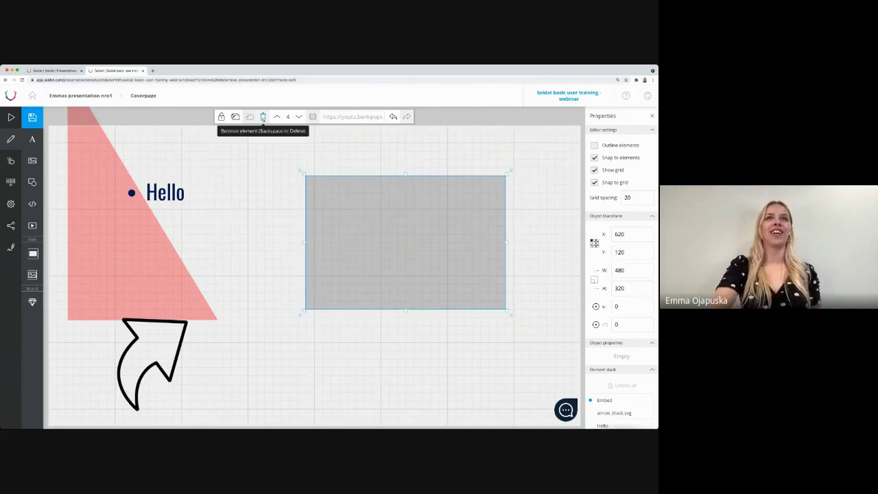
{"action": "left_click", "coordinate": [263, 117]}
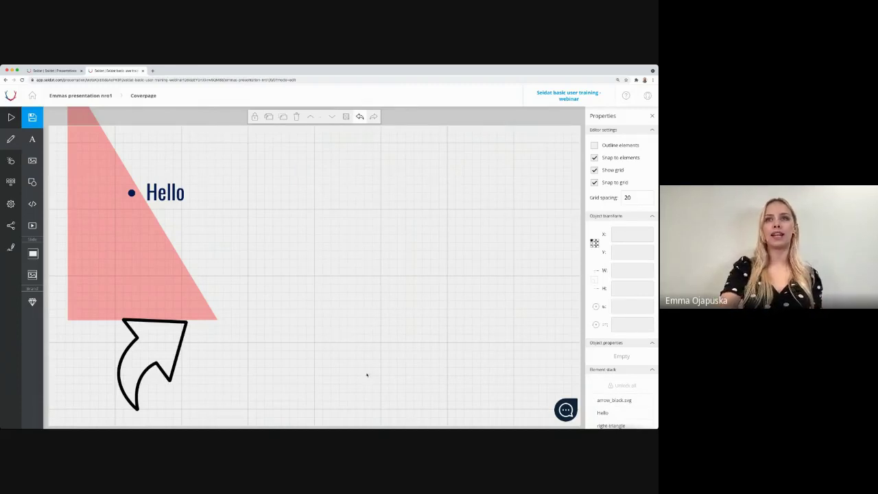
{"action": "left_click_drag", "start_coordinate": [148, 288], "coordinate": [128, 394]}
Step: Deselect the pale red triangle now lying lower along the left edge
{"action": "left_click", "coordinate": [309, 275]}
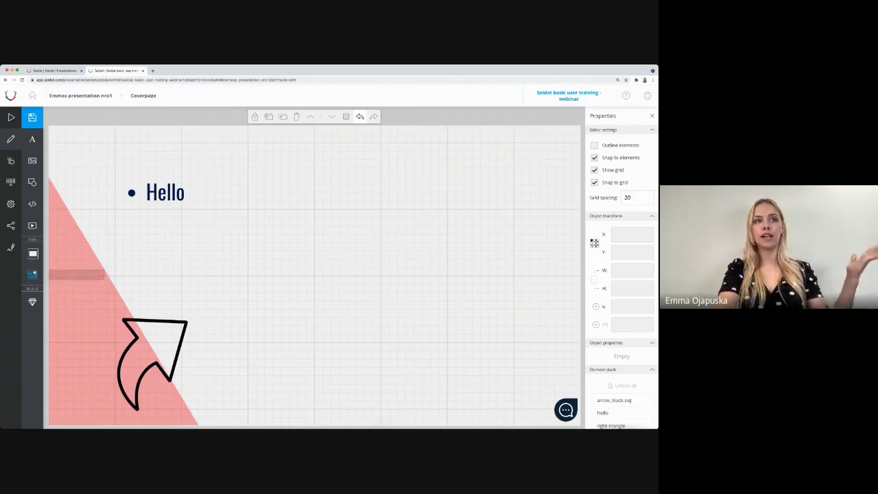
Step: Set the aerial beach photo from Seidat templates > Background images as the Coverpage background
{"action": "left_click", "coordinate": [33, 274]}
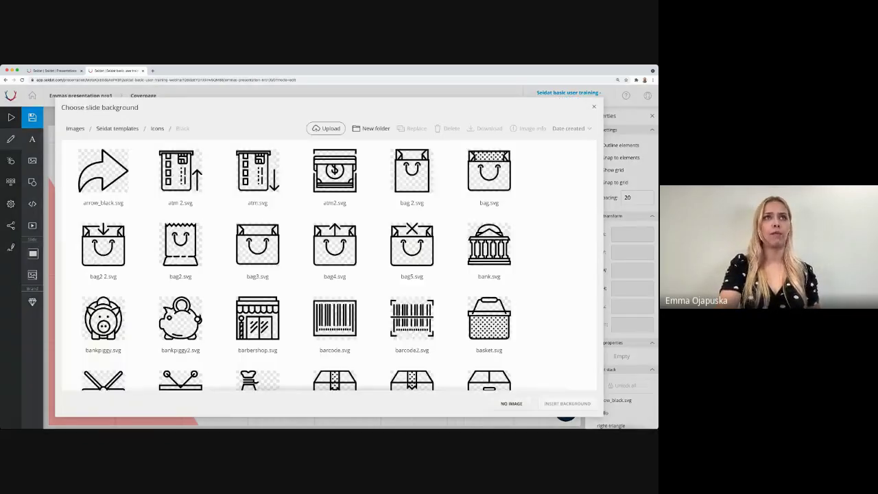
{"action": "left_click", "coordinate": [77, 129]}
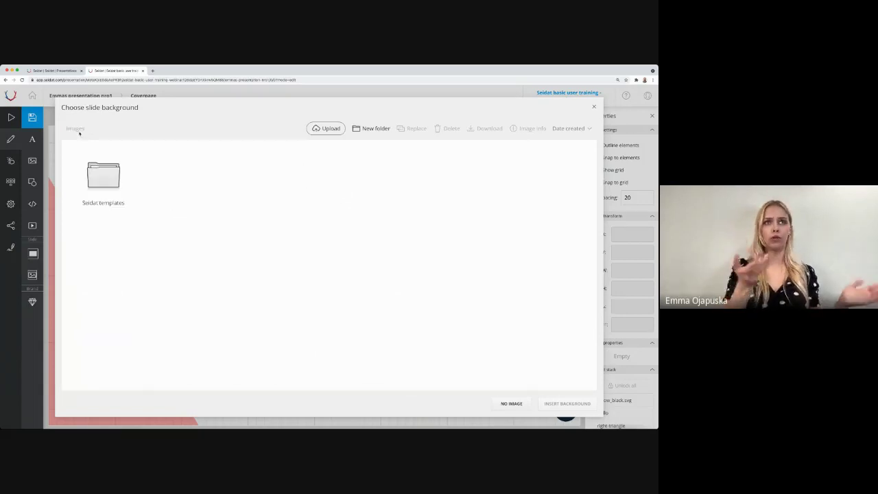
{"action": "double_click", "coordinate": [106, 187]}
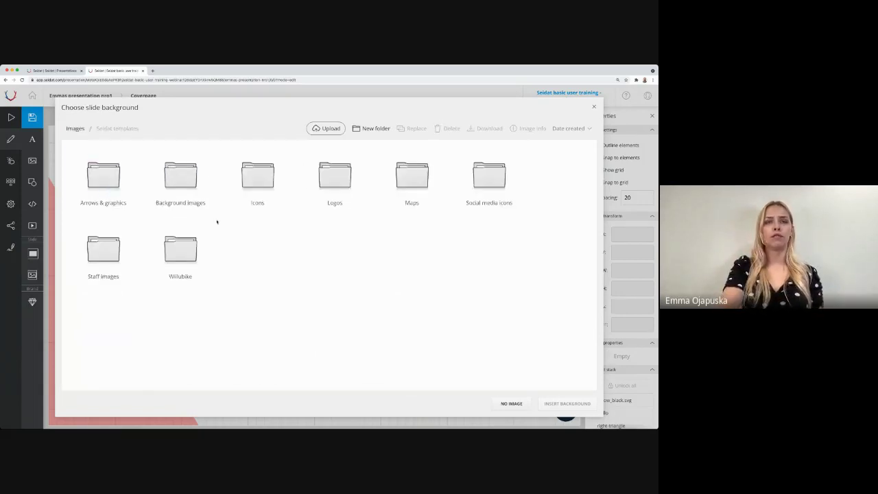
{"action": "double_click", "coordinate": [177, 181]}
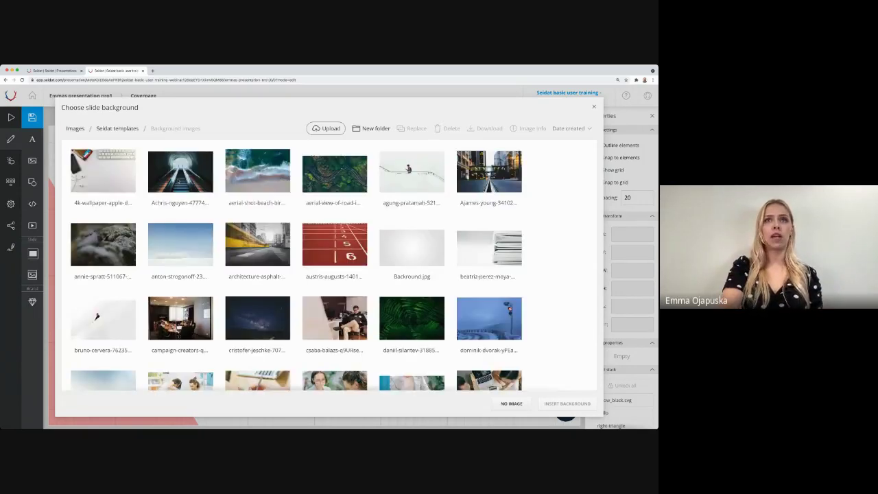
{"action": "left_click", "coordinate": [272, 155]}
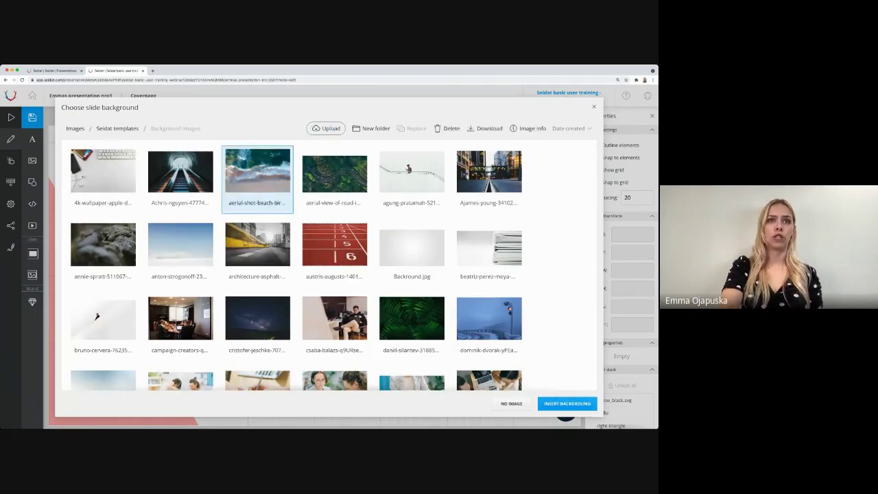
{"action": "double_click", "coordinate": [269, 169]}
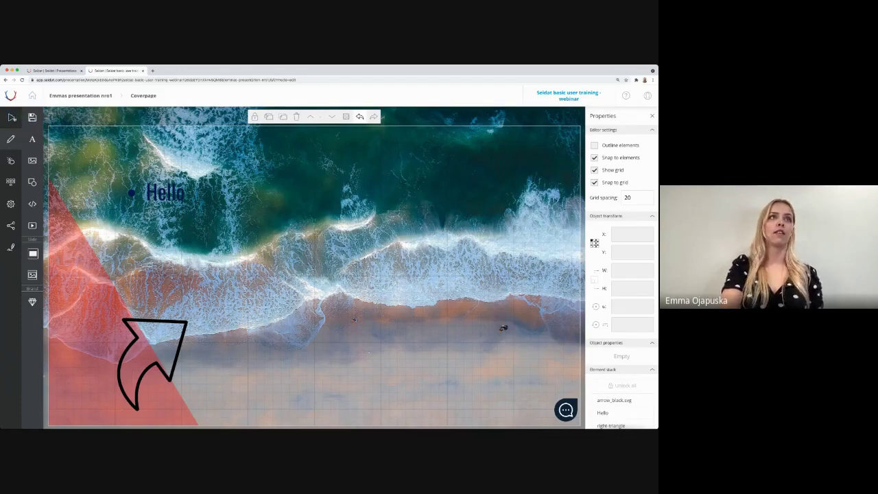
{"action": "left_click", "coordinate": [12, 117]}
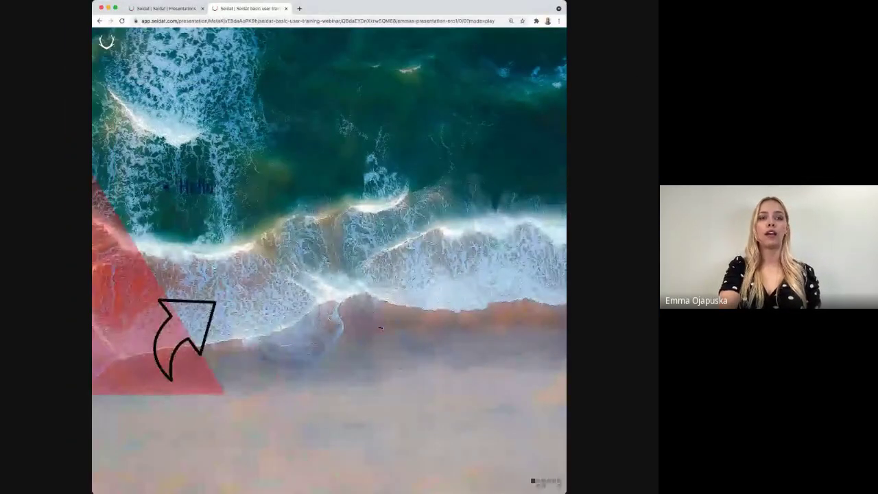
{"action": "left_click_drag", "start_coordinate": [92, 184], "coordinate": [0, 200]}
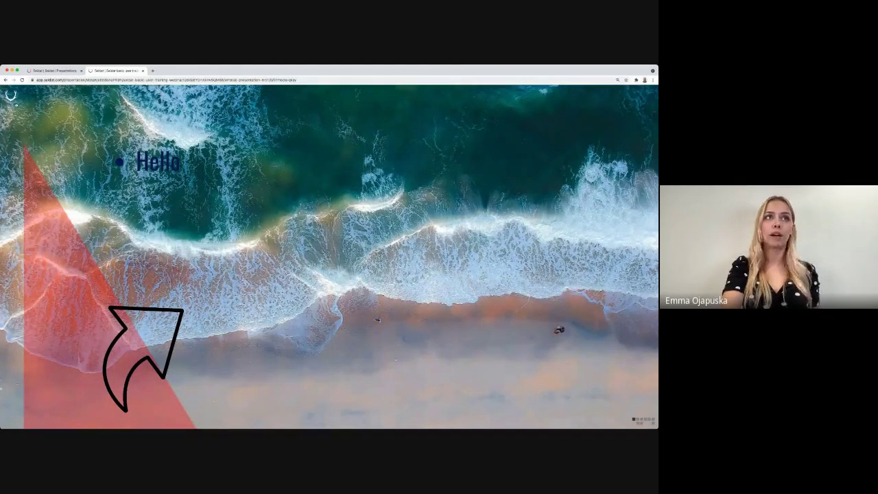
{"action": "left_click", "coordinate": [11, 96]}
{"action": "left_click", "coordinate": [11, 139]}
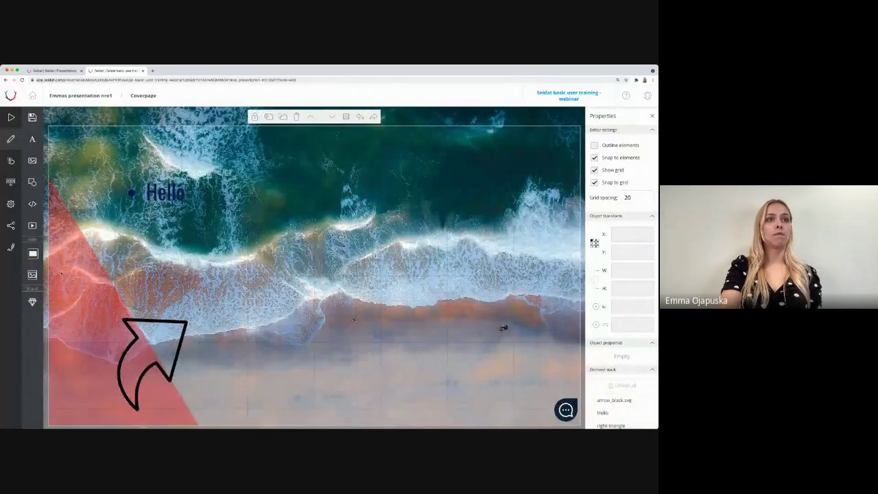
Step: Move the Hello text to the slide's lower middle and open Slide hotspots editing
{"action": "left_click_drag", "start_coordinate": [155, 195], "coordinate": [305, 373]}
{"action": "left_click", "coordinate": [424, 362]}
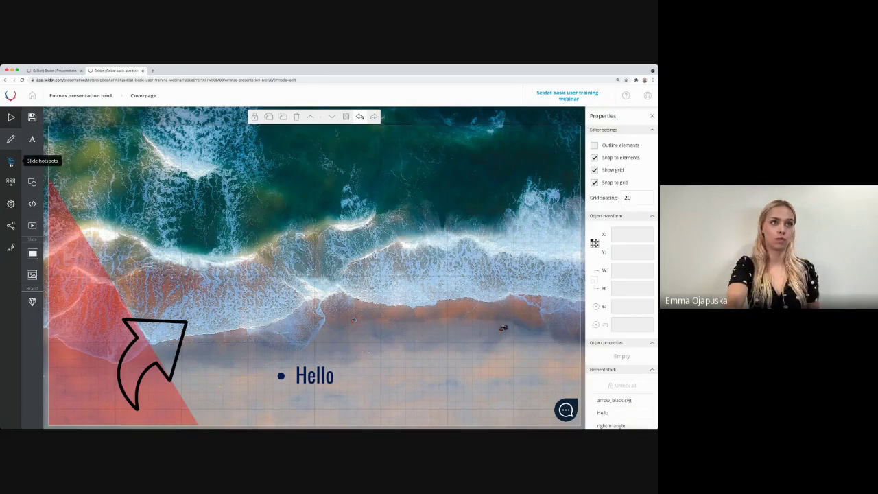
{"action": "left_click", "coordinate": [11, 163]}
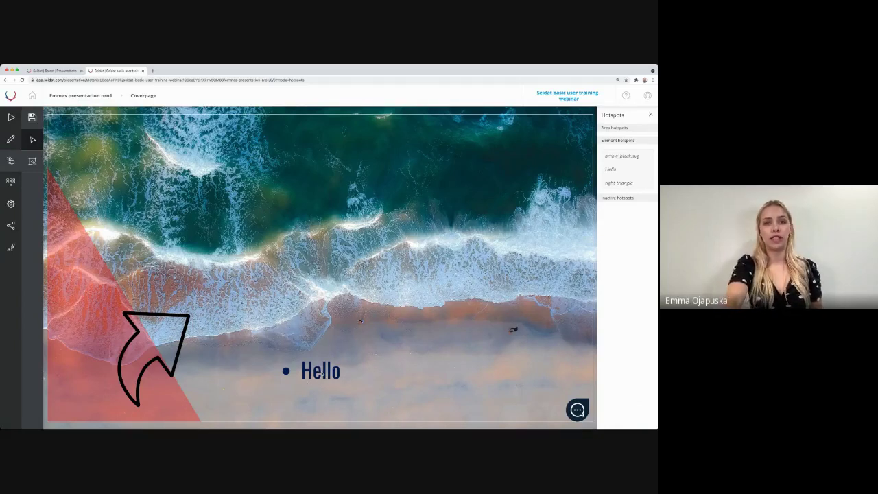
{"action": "left_click", "coordinate": [321, 373]}
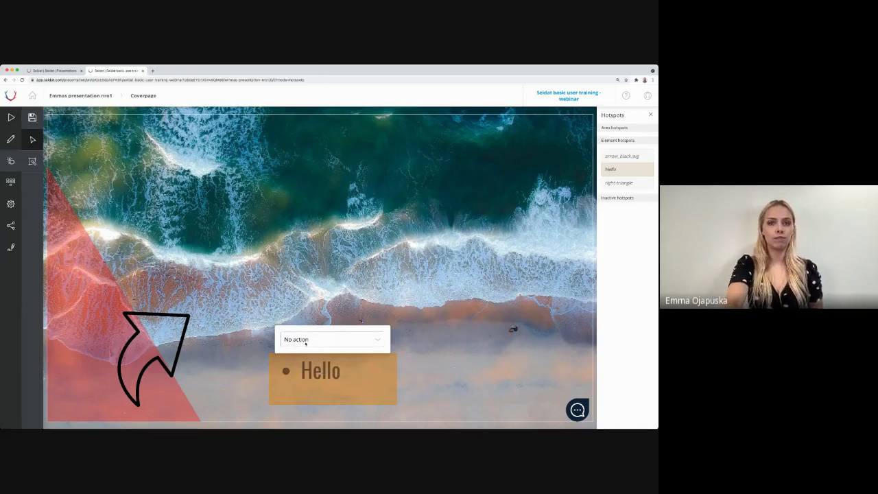
{"action": "left_click", "coordinate": [329, 339]}
{"action": "left_click", "coordinate": [308, 356]}
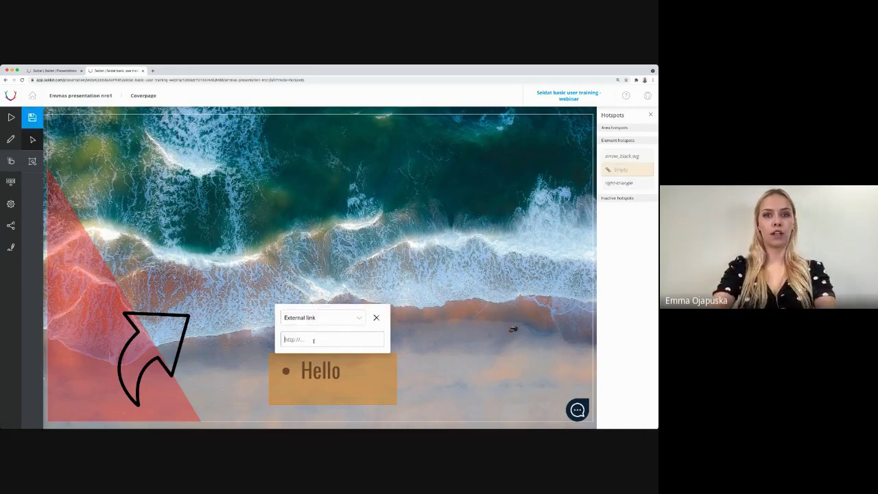
{"action": "type", "text": "www.seidat.c"}
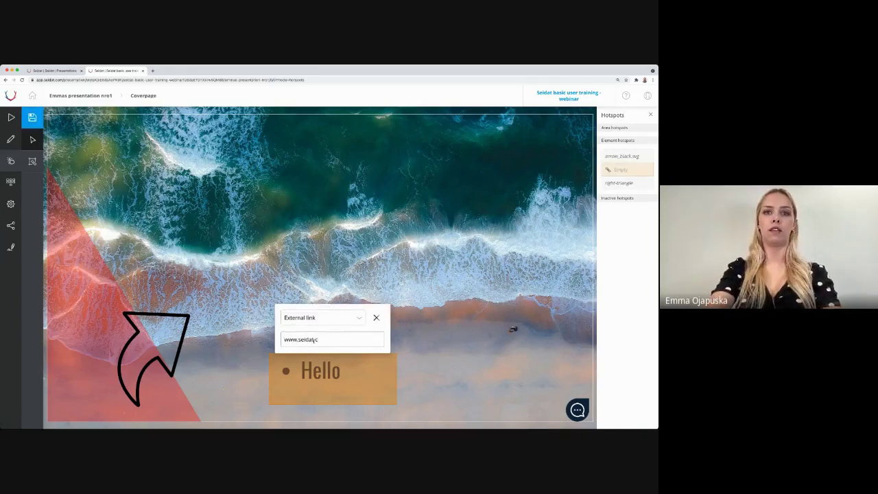
{"action": "type", "text": "om"}
{"action": "key", "text": "Return"}
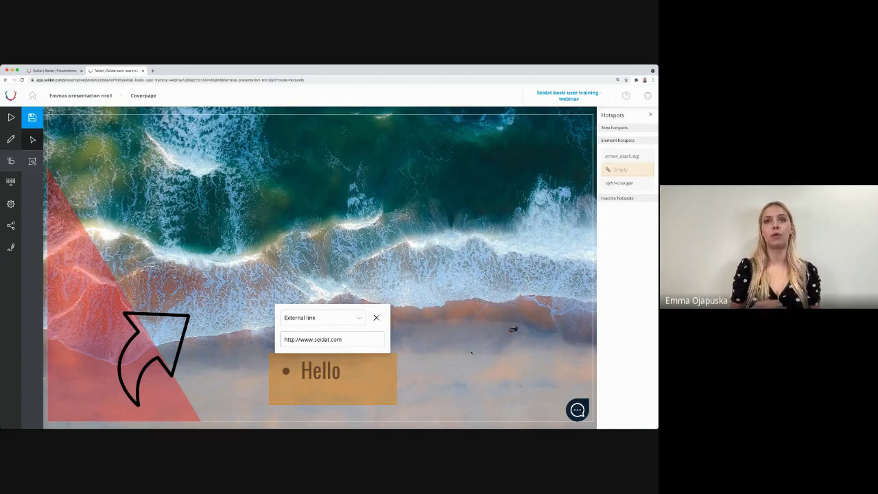
{"action": "left_click", "coordinate": [33, 162]}
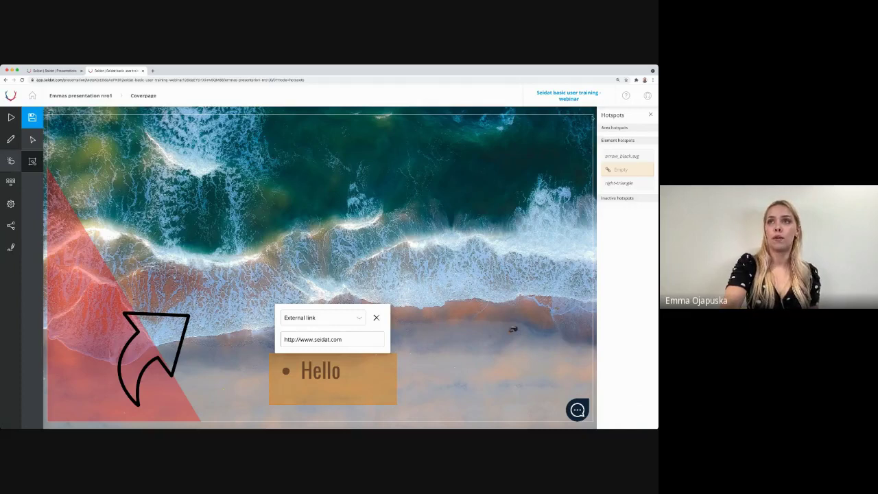
Step: Draw a tall area hotspot down the slide's right side linking to Need survey, then save the slide
{"action": "left_click_drag", "start_coordinate": [594, 115], "coordinate": [467, 410]}
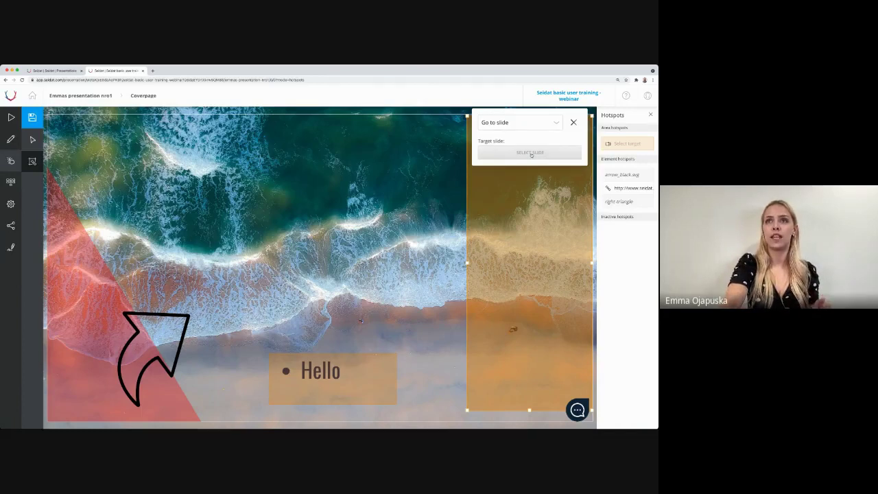
{"action": "left_click", "coordinate": [530, 153]}
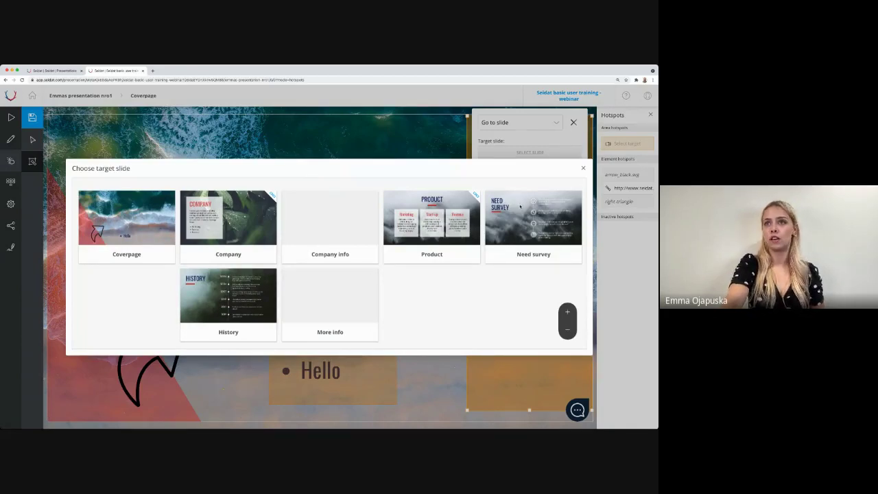
{"action": "left_click", "coordinate": [520, 206]}
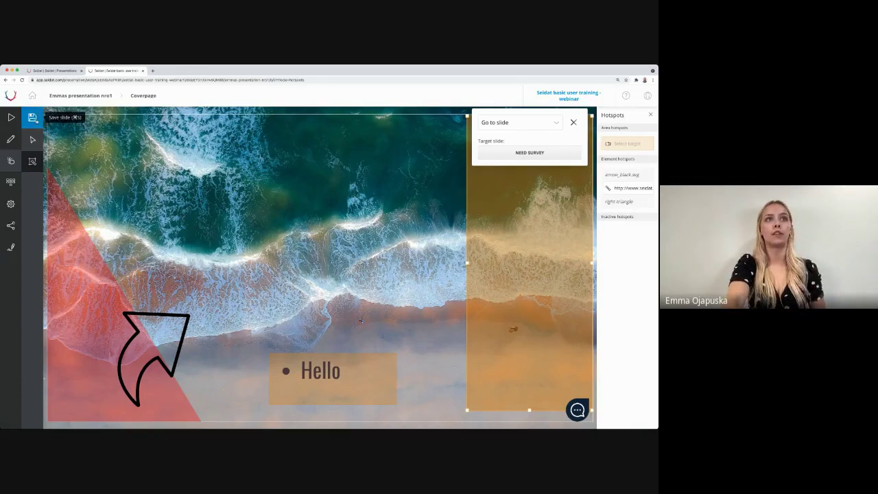
{"action": "left_click", "coordinate": [32, 117]}
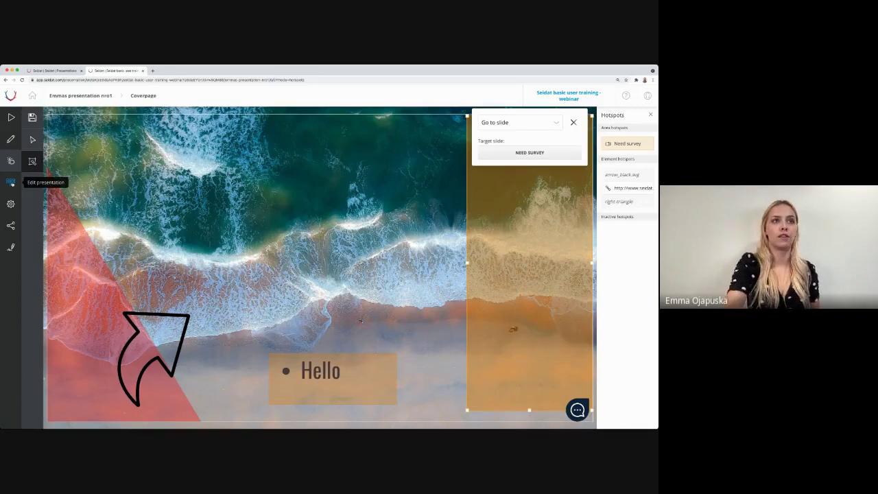
{"action": "left_click", "coordinate": [11, 183]}
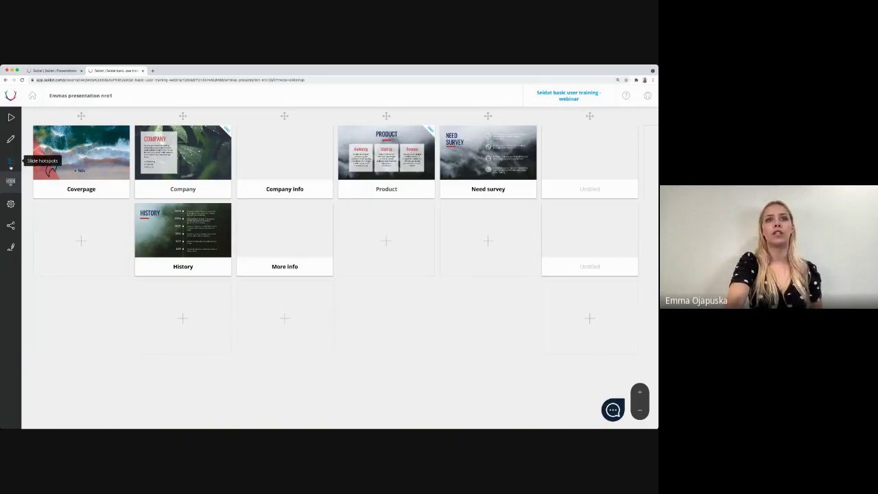
Step: Return to the Coverpage hotspots, then leave the editor for the Presentations dashboard
{"action": "left_click", "coordinate": [11, 162]}
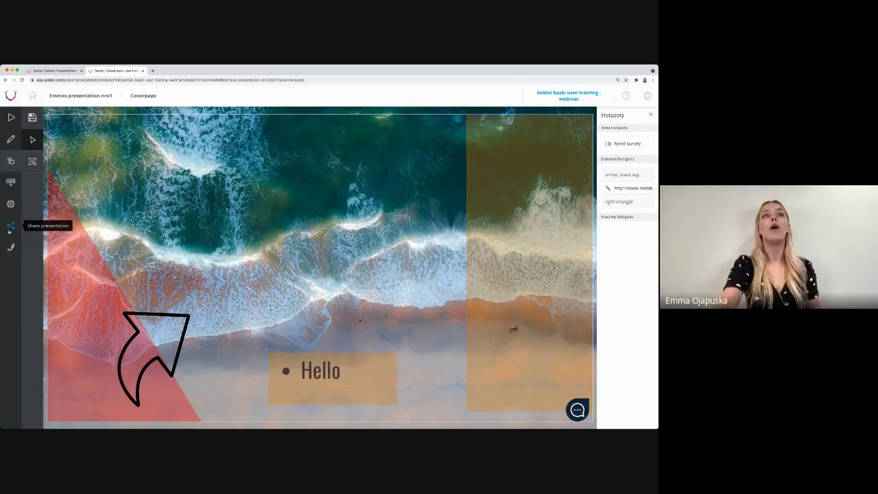
{"action": "left_click", "coordinate": [33, 118]}
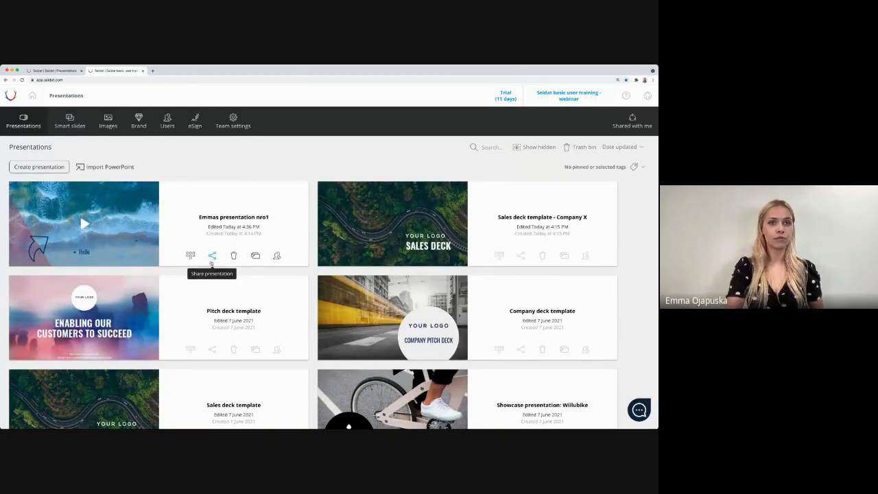
Step: Open the sharing options for Emmas presentation nro1
{"action": "left_click", "coordinate": [212, 256]}
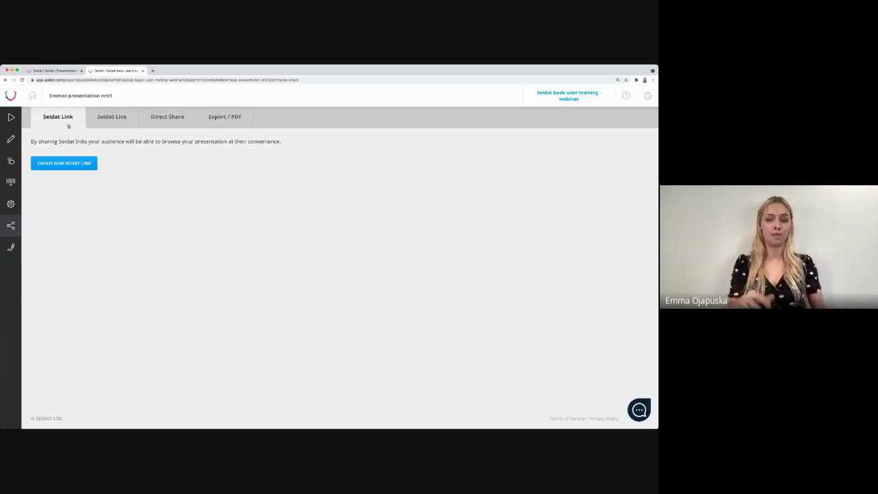
Step: Create a new Seidat Link and save a private note with the recipient's name and 9.6.2021
{"action": "left_click", "coordinate": [79, 163]}
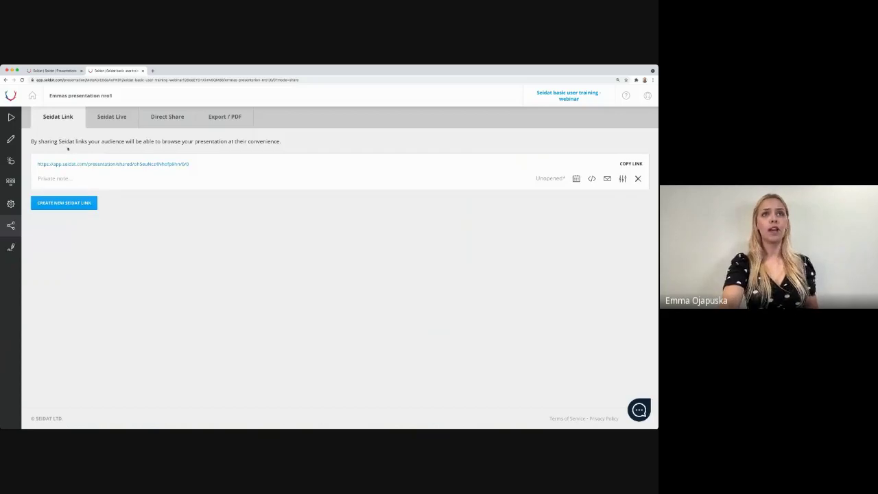
{"action": "left_click", "coordinate": [96, 179]}
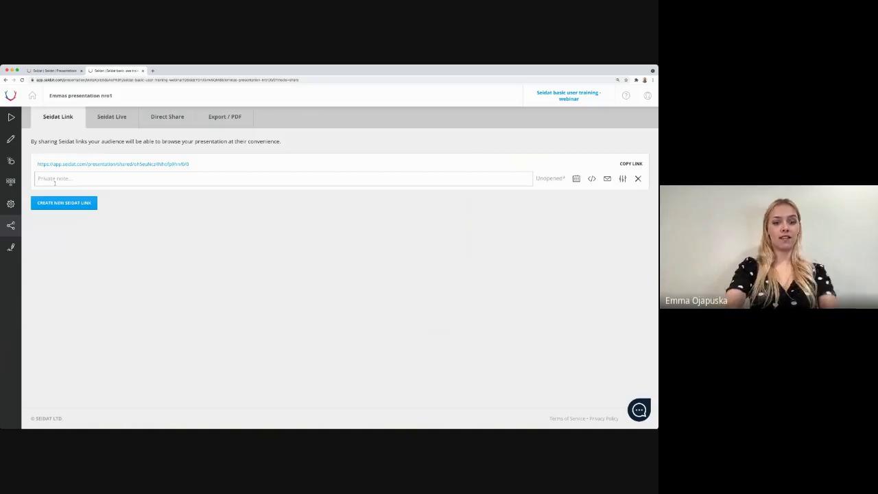
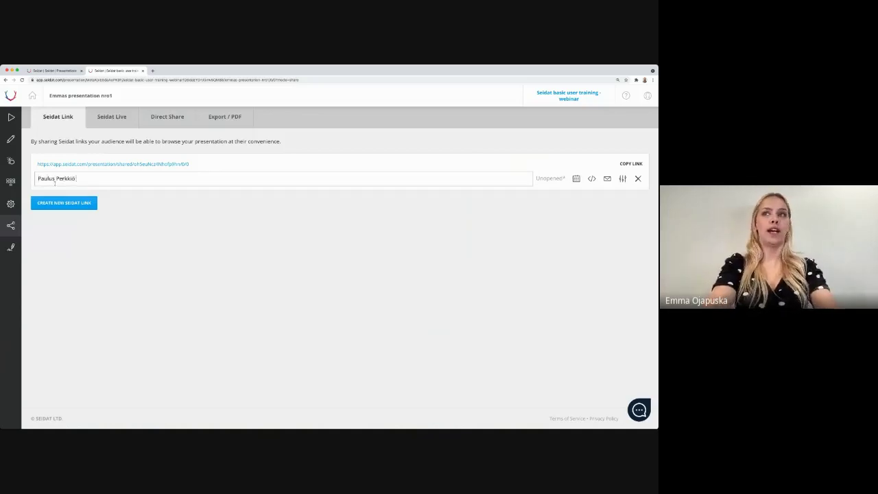
{"action": "type", "text": " 9"}
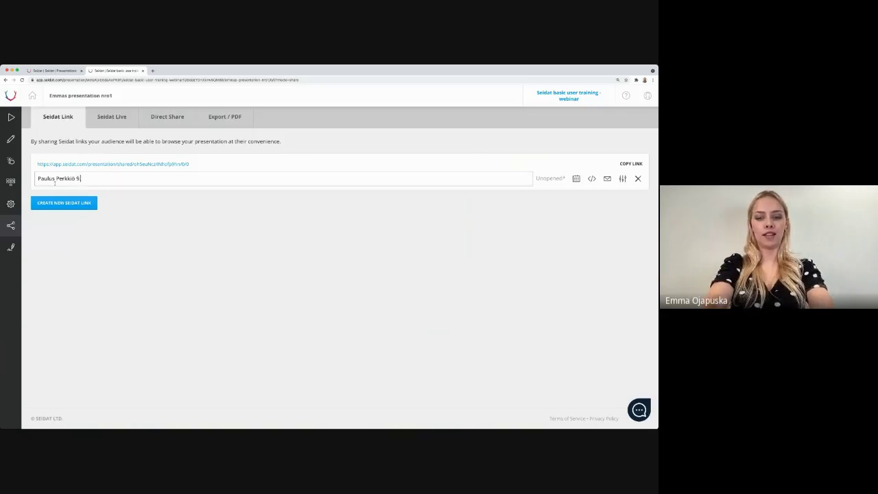
{"action": "type", "text": ".6.2021"}
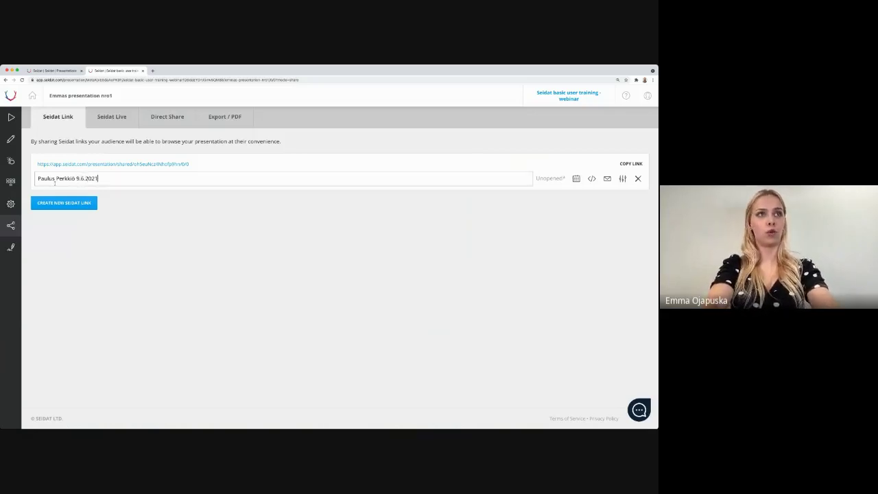
{"action": "left_click", "coordinate": [188, 202]}
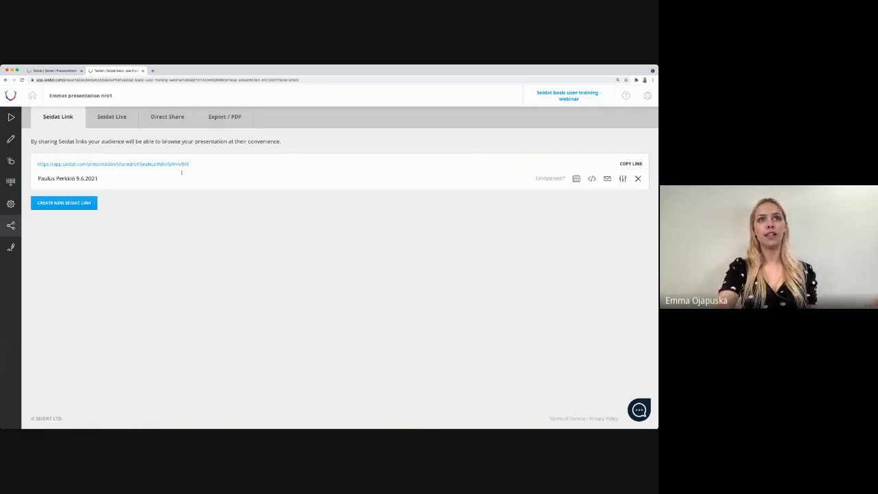
Step: Copy the shared link and set its expiration date to 30 June 2021
{"action": "left_click", "coordinate": [625, 167]}
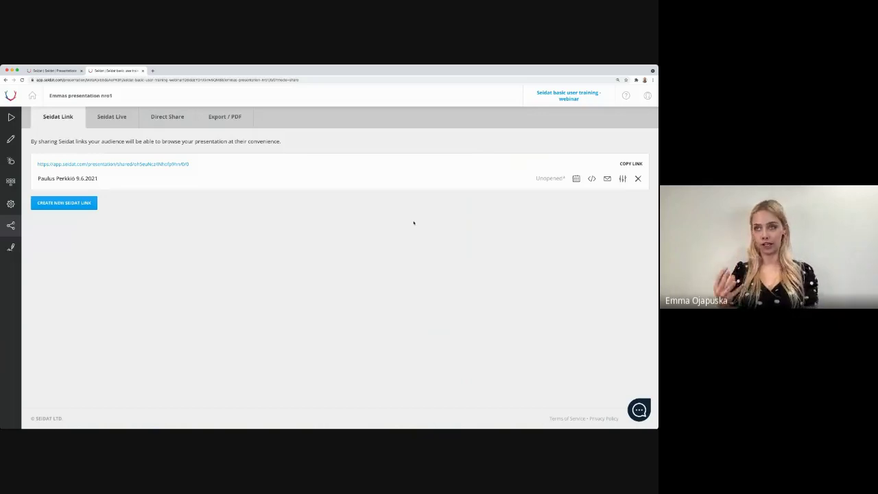
{"action": "left_click", "coordinate": [631, 163]}
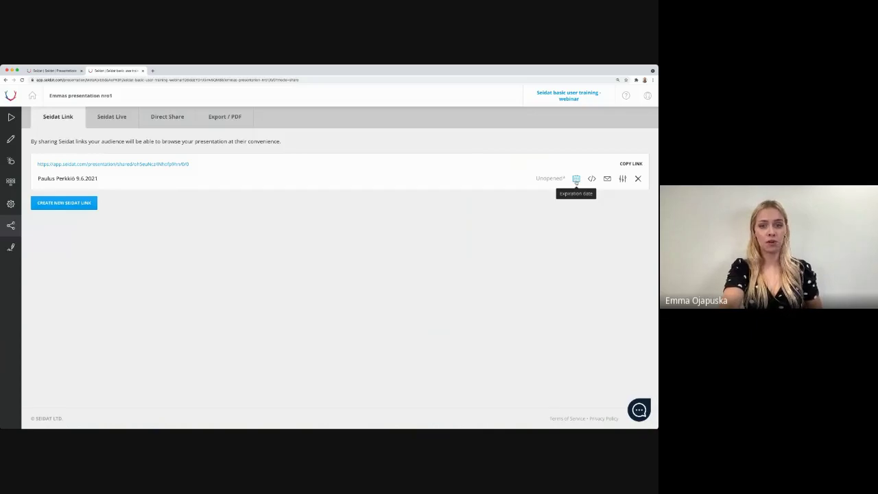
{"action": "left_click", "coordinate": [576, 180]}
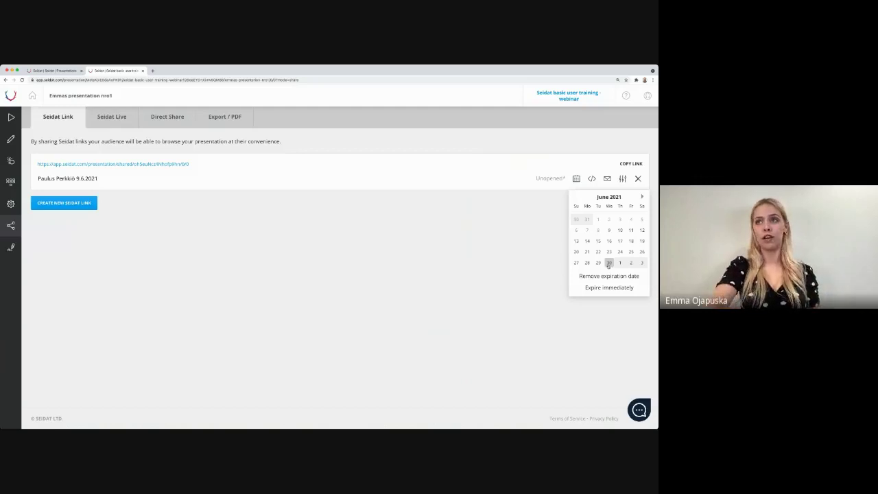
{"action": "left_click", "coordinate": [608, 264]}
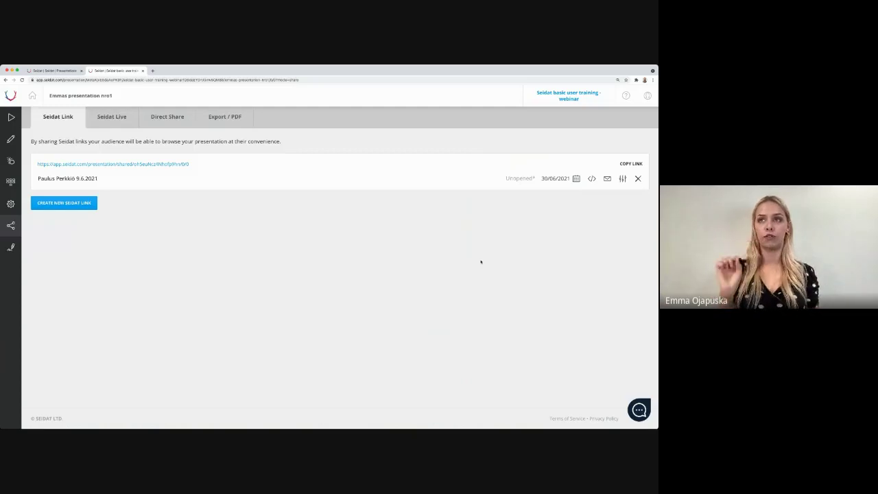
{"action": "left_click", "coordinate": [591, 180]}
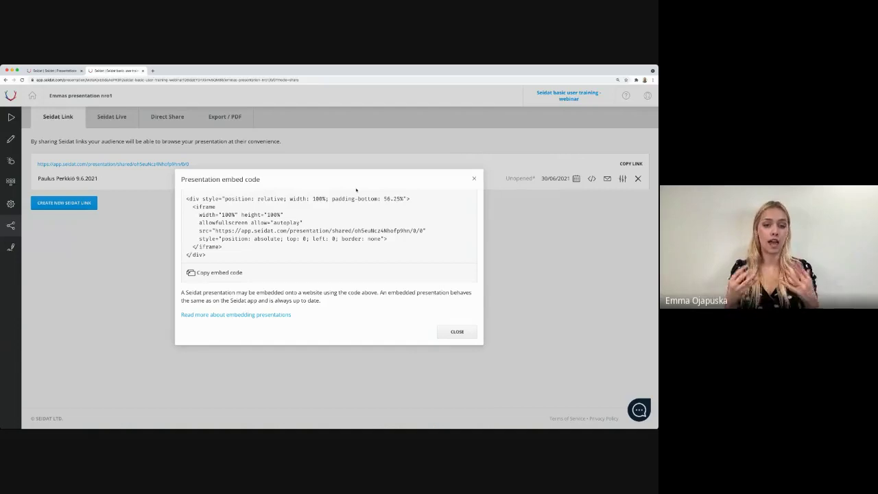
{"action": "left_click", "coordinate": [474, 179]}
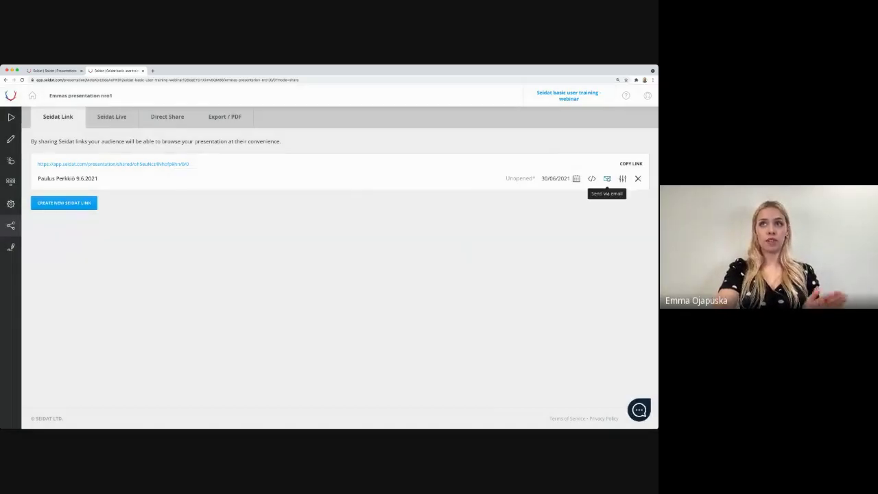
{"action": "left_click", "coordinate": [607, 179]}
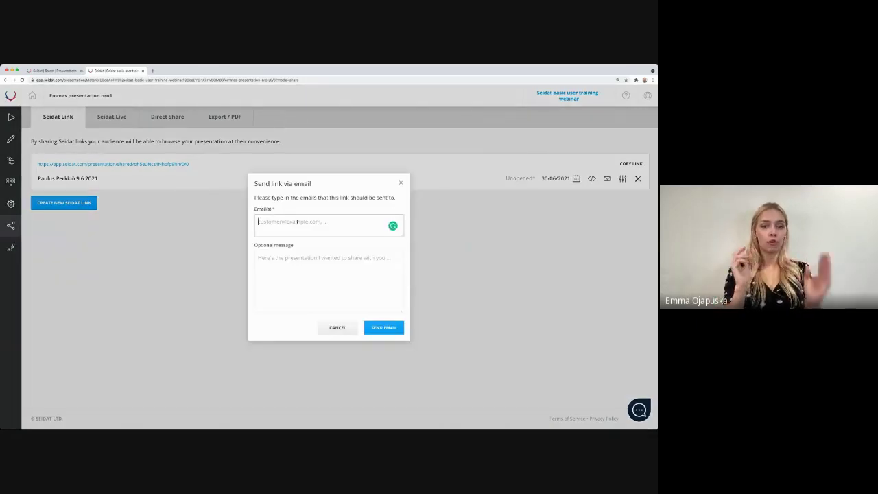
{"action": "left_click", "coordinate": [296, 281]}
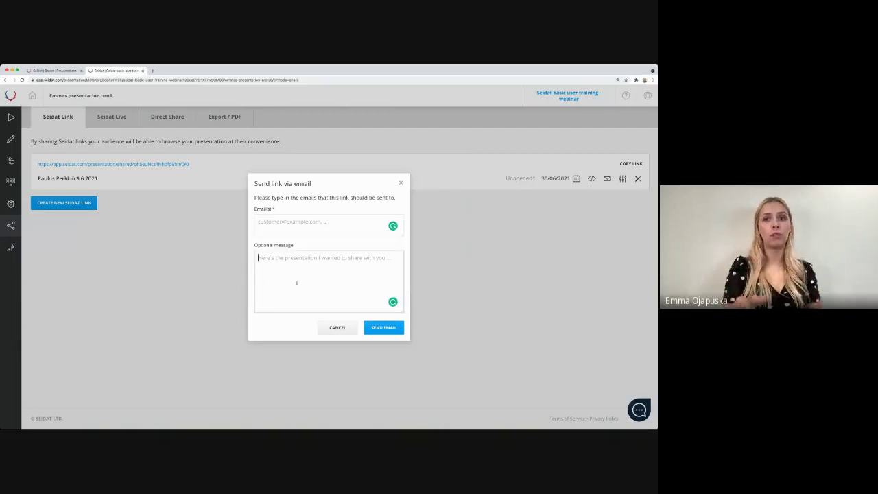
{"action": "left_click", "coordinate": [402, 183]}
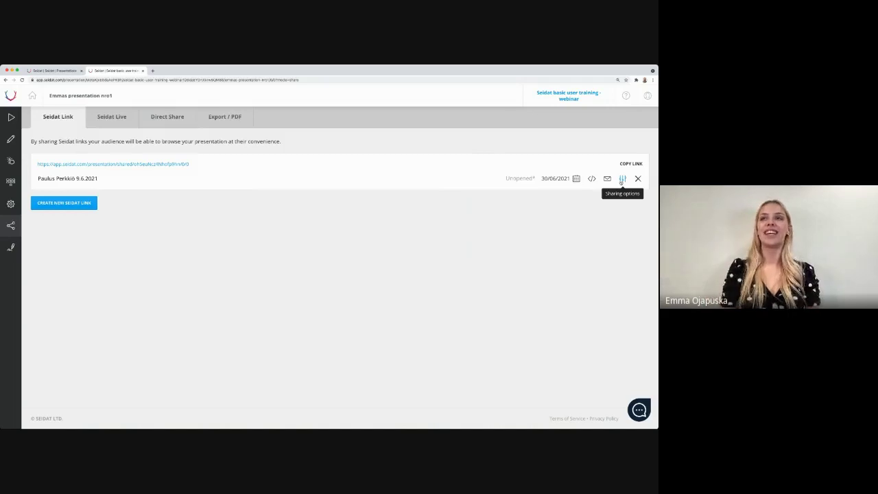
Step: Switch on Autoplay presentation in the link's sharing options and save
{"action": "left_click", "coordinate": [622, 179]}
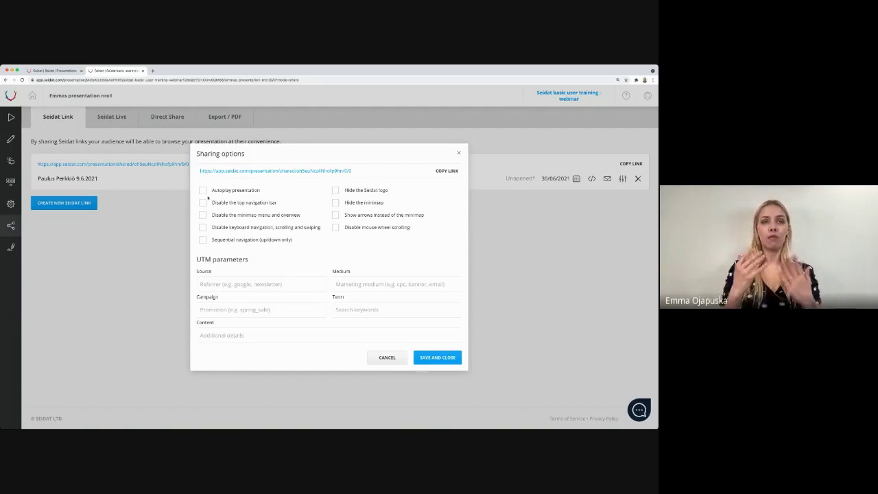
{"action": "left_click", "coordinate": [203, 191]}
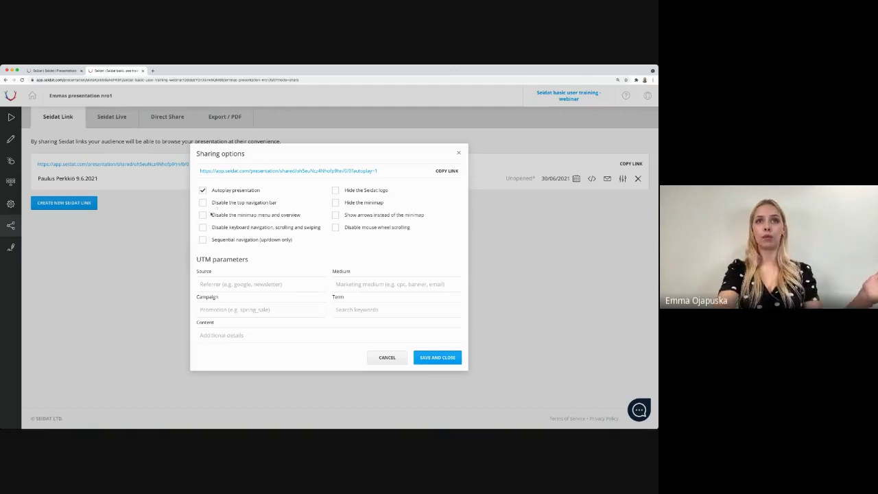
{"action": "left_click", "coordinate": [453, 358]}
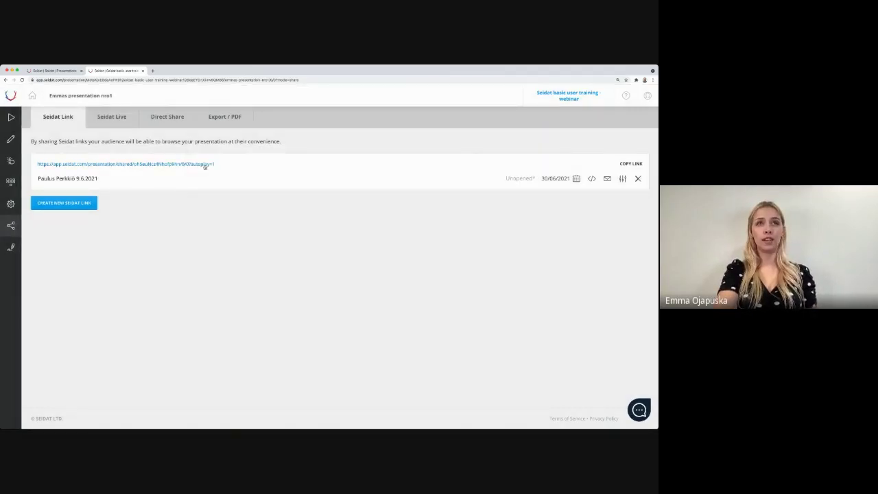
Step: Copy the autoplay link, then delete the shared link
{"action": "left_click", "coordinate": [625, 166]}
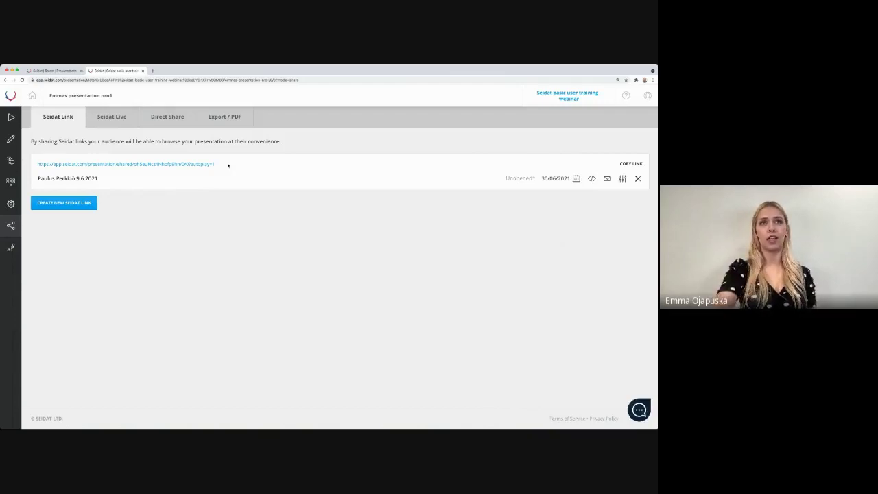
{"action": "left_click", "coordinate": [638, 178]}
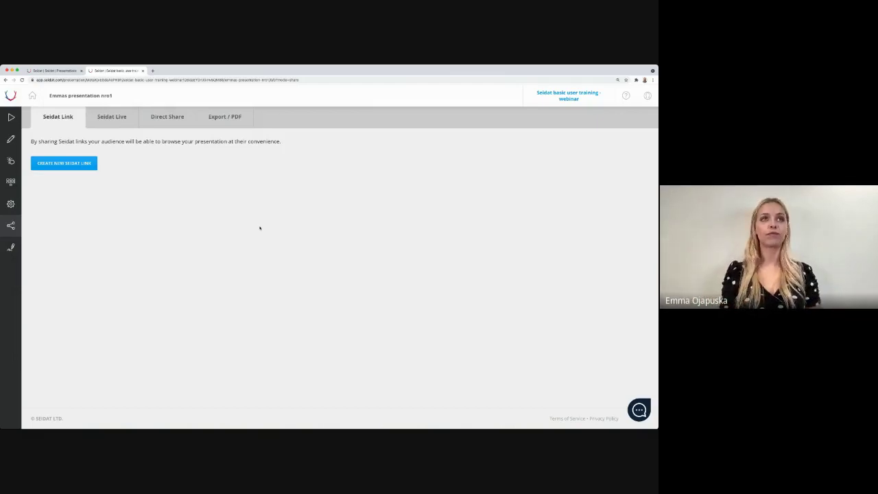
Step: Create and copy a new Seidat Live link, then start the live presentation
{"action": "left_click", "coordinate": [121, 120]}
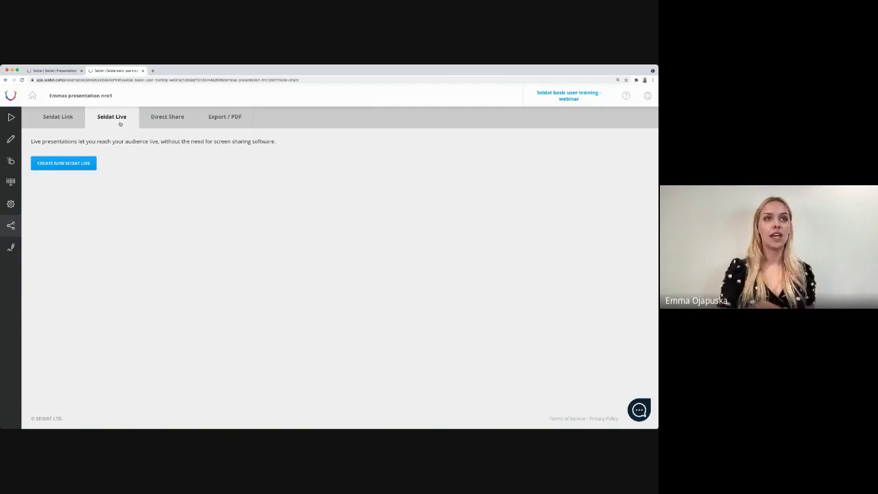
{"action": "left_click", "coordinate": [81, 169]}
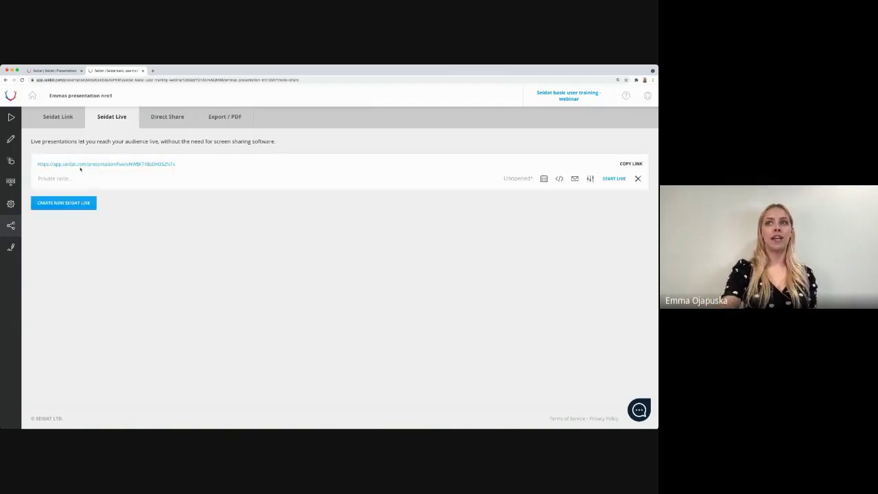
{"action": "left_click", "coordinate": [631, 165]}
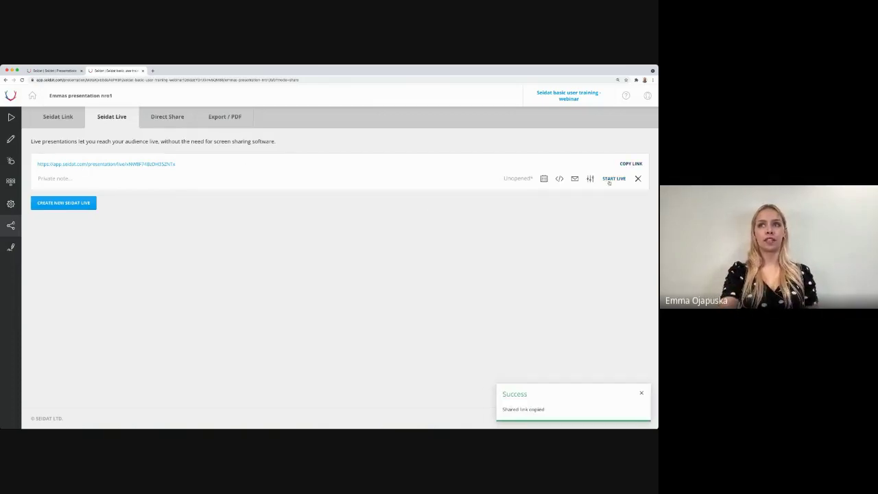
{"action": "left_click", "coordinate": [609, 180]}
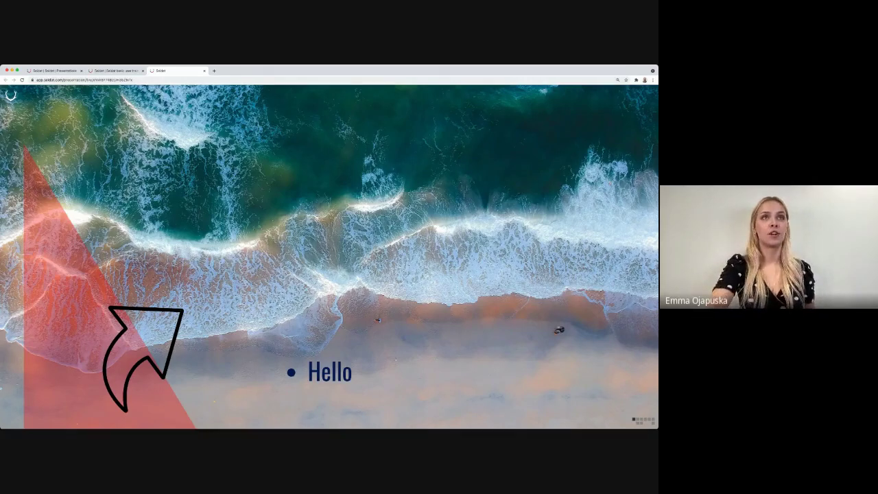
Step: Return to the Seidat Live sharing page in the second browser tab
{"action": "left_click", "coordinate": [115, 71]}
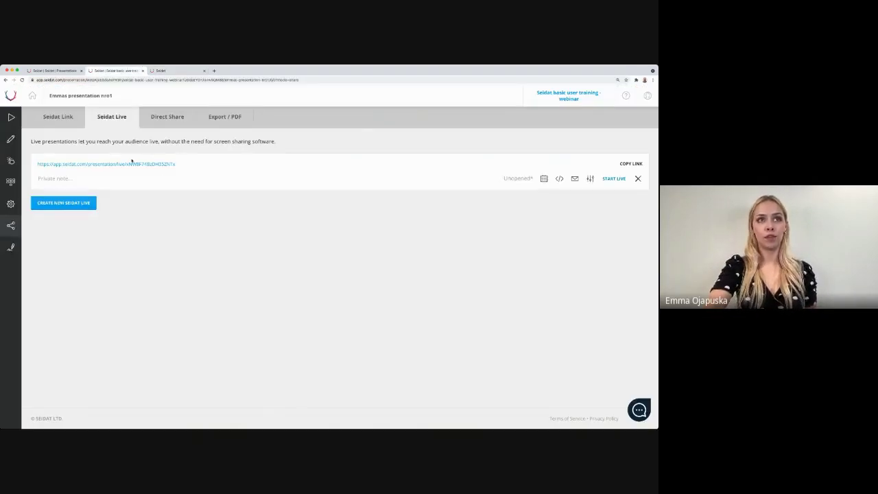
Step: Switch back to the third browser tab showing the live presentation's Hello beach slide
{"action": "left_click", "coordinate": [179, 71]}
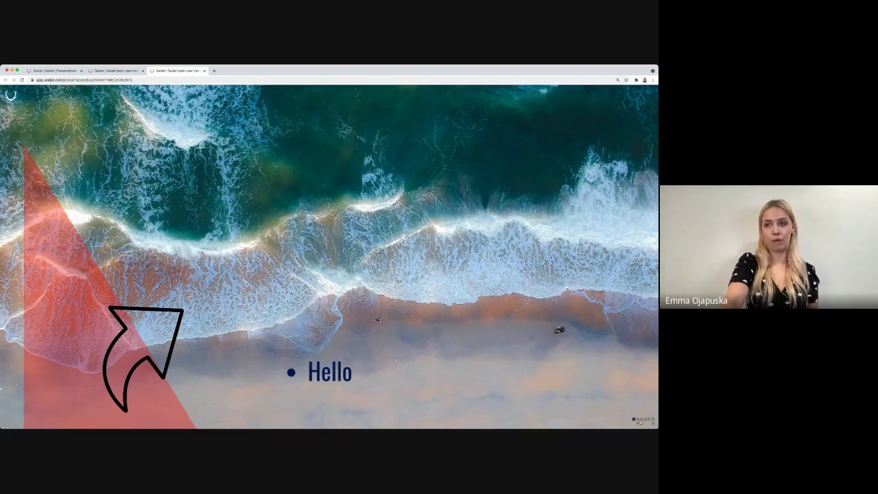
Step: Reveal the vertical presentation toolbar via the minimap at the slide's bottom right
{"action": "left_click", "coordinate": [640, 422]}
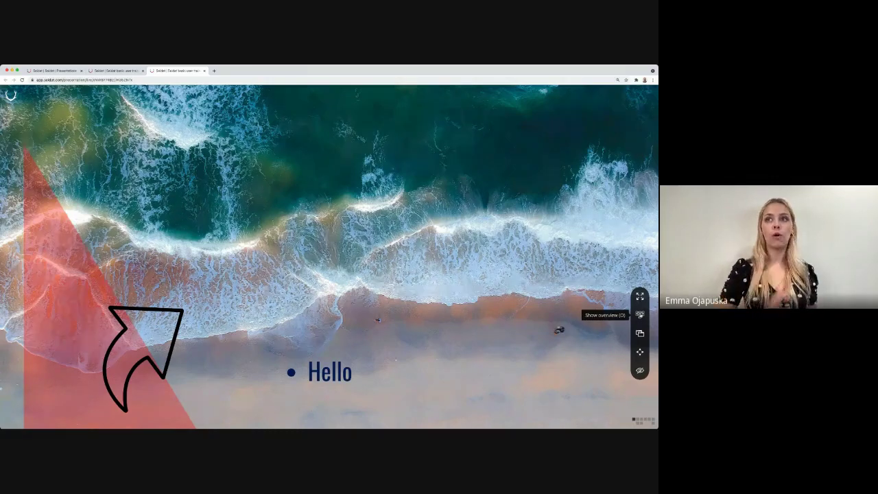
Step: Switch to Show overview (O) to see slide thumbnails, timer, Coverpage preview and notes
{"action": "left_click", "coordinate": [640, 314]}
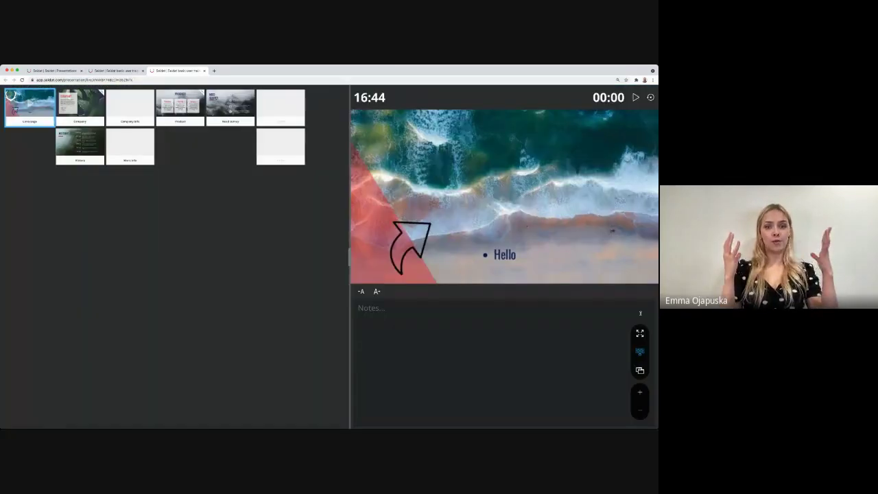
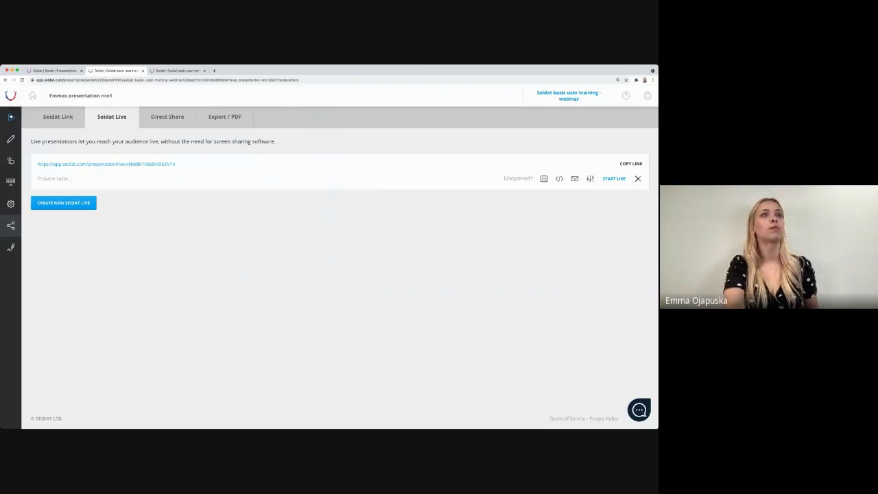
Step: Play the presentation from the Coverpage, check the slide overview, then open the presenter window
{"action": "left_click", "coordinate": [11, 120]}
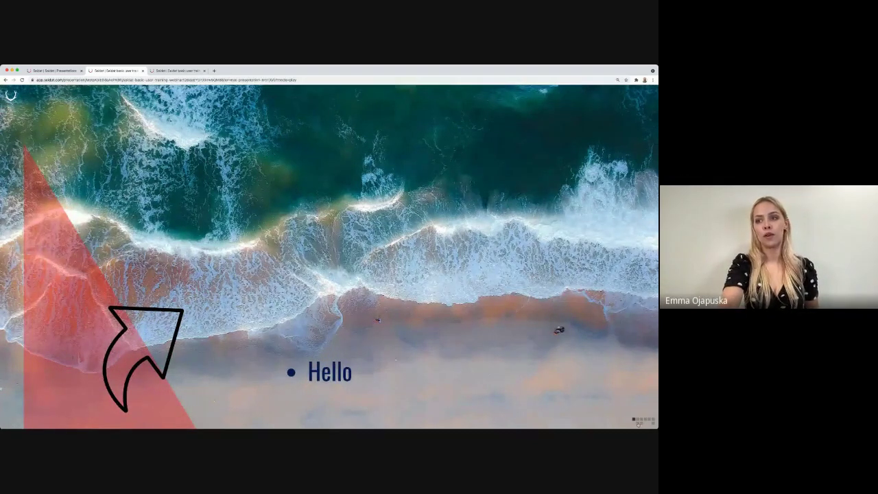
{"action": "mouse_move", "coordinate": [640, 308]}
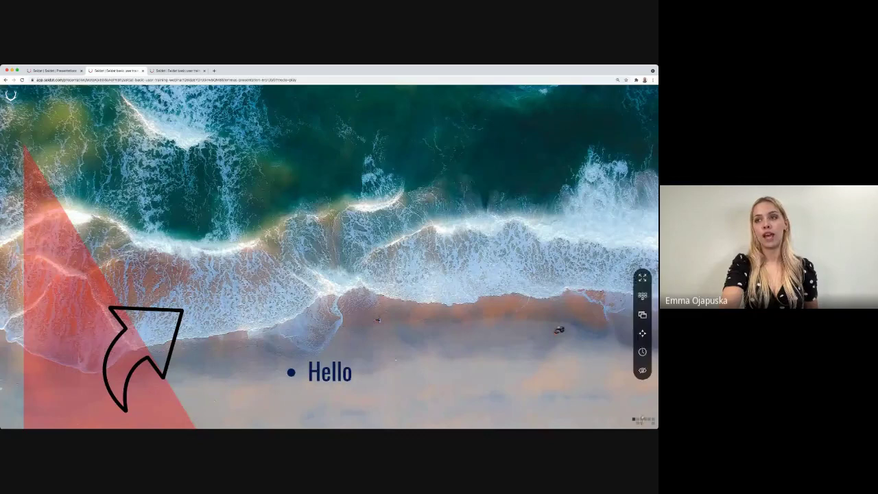
{"action": "left_click", "coordinate": [640, 296]}
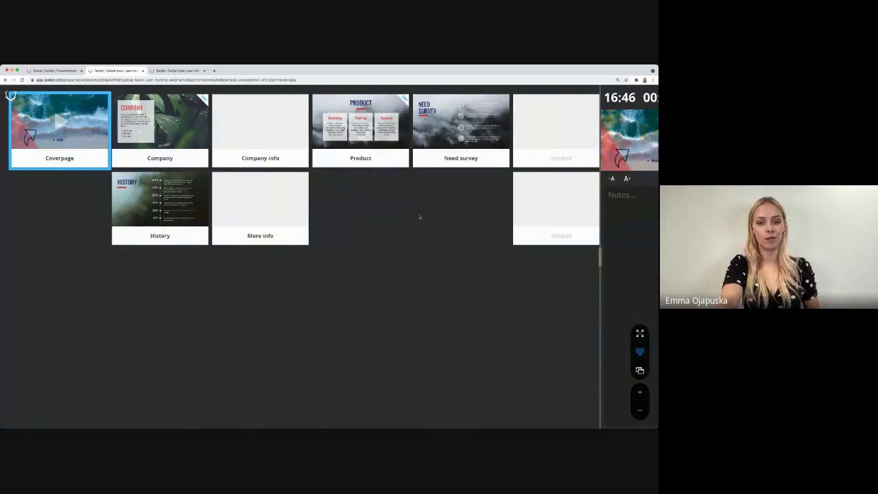
{"action": "left_click", "coordinate": [60, 122]}
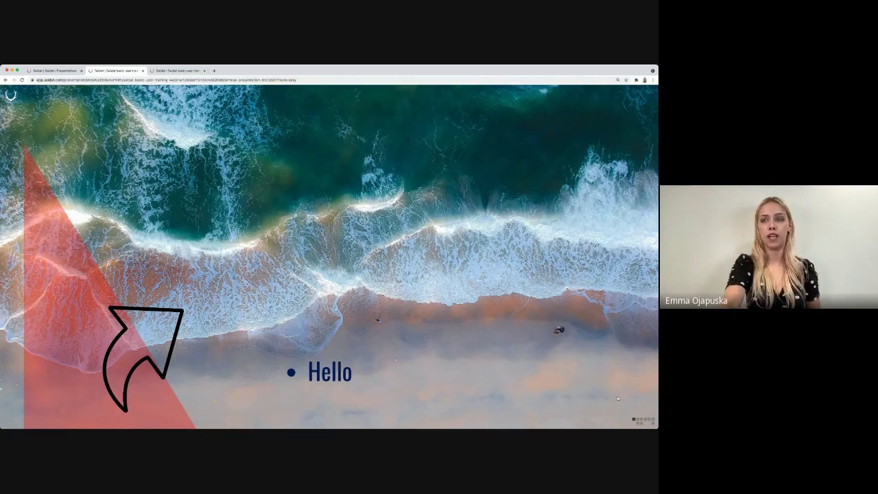
{"action": "mouse_move", "coordinate": [657, 376]}
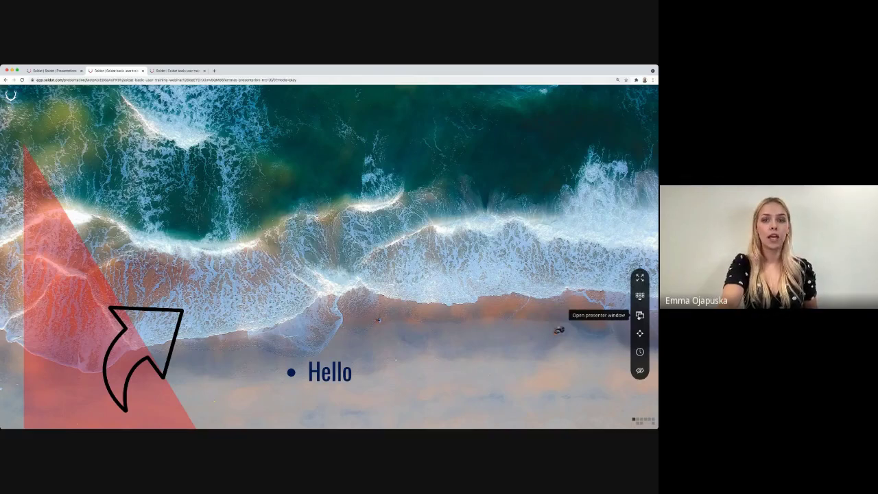
{"action": "left_click", "coordinate": [639, 315]}
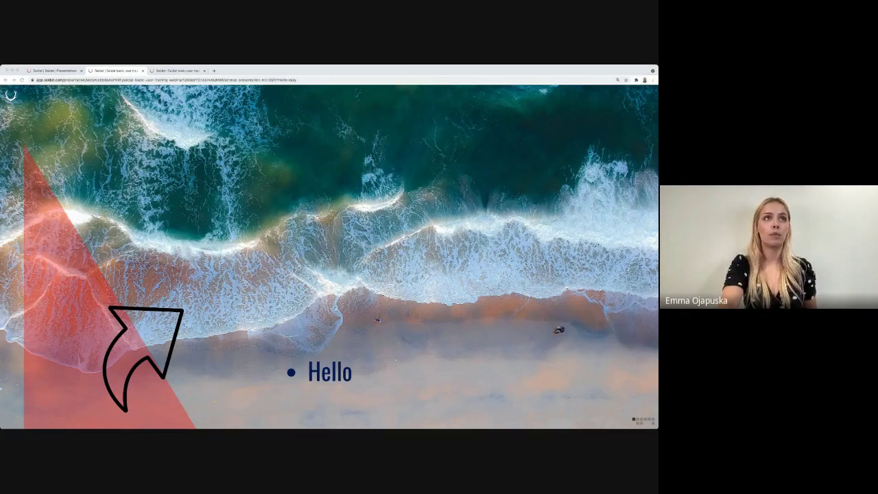
{"action": "left_click", "coordinate": [327, 231]}
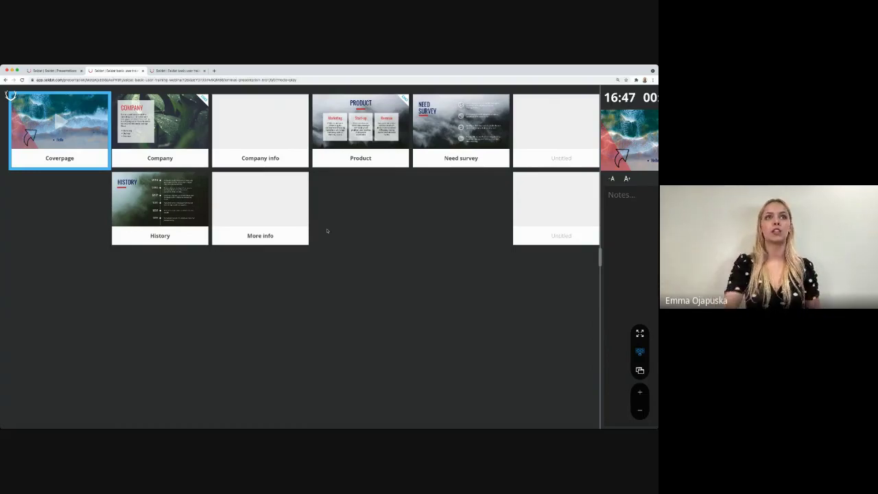
{"action": "left_click", "coordinate": [61, 122]}
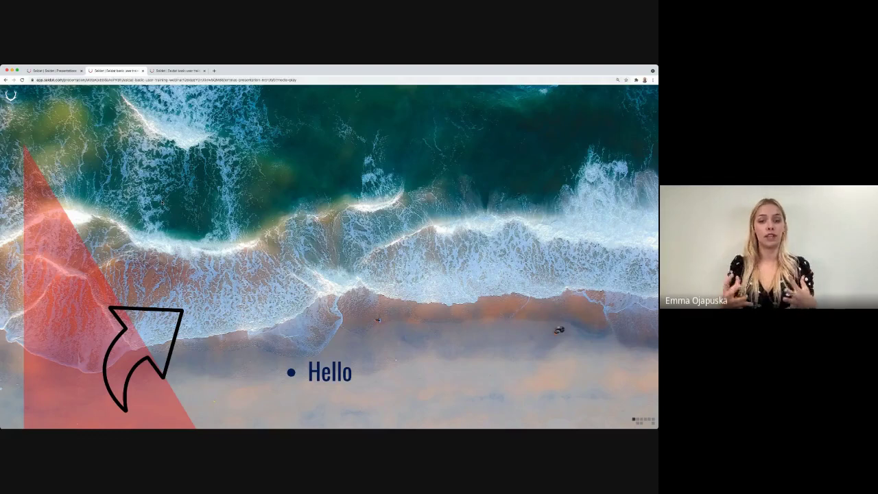
Step: Return to the playing presentation and view its Seidat Live sharing options
{"action": "left_click", "coordinate": [67, 71]}
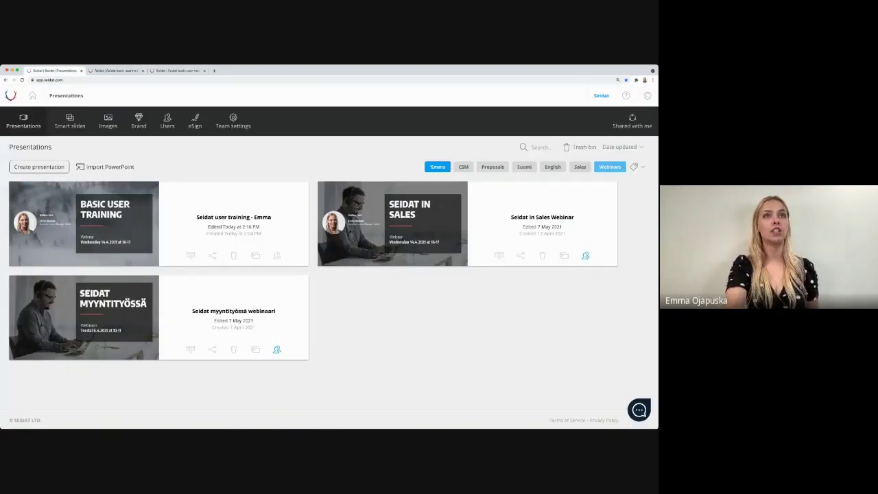
{"action": "left_click", "coordinate": [114, 71]}
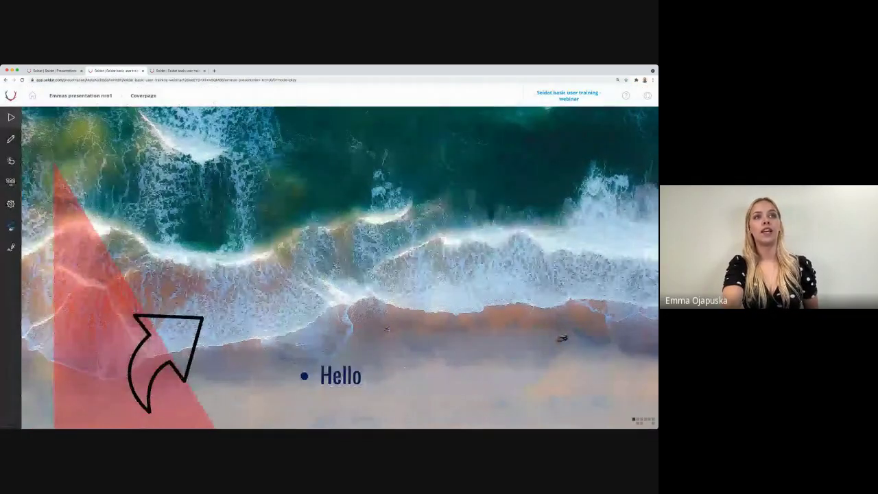
{"action": "left_click", "coordinate": [11, 227]}
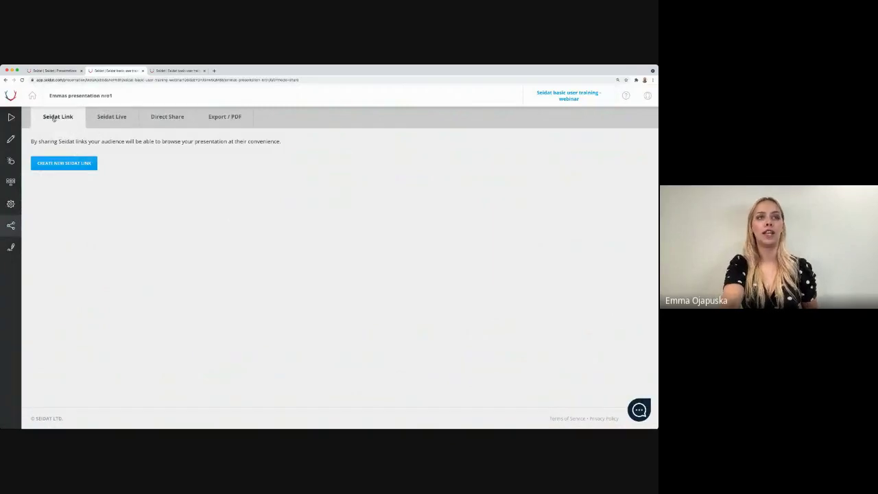
{"action": "left_click", "coordinate": [116, 117]}
Step: Create a new Seidat Link, then review the Direct Share options
{"action": "left_click", "coordinate": [177, 118]}
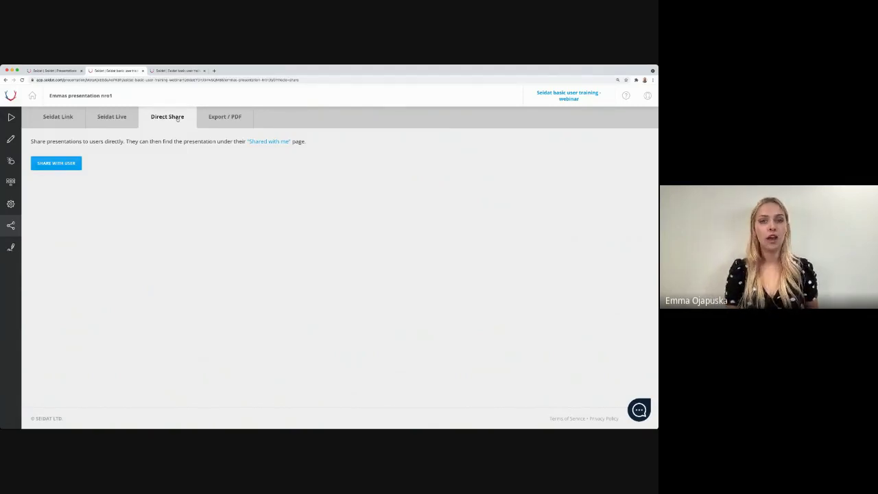
{"action": "left_click", "coordinate": [56, 122]}
{"action": "left_click", "coordinate": [89, 165]}
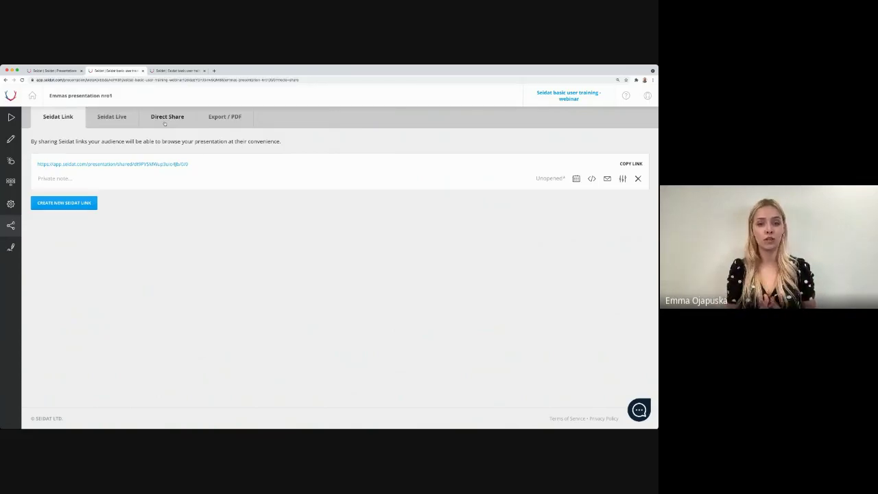
{"action": "left_click", "coordinate": [165, 122]}
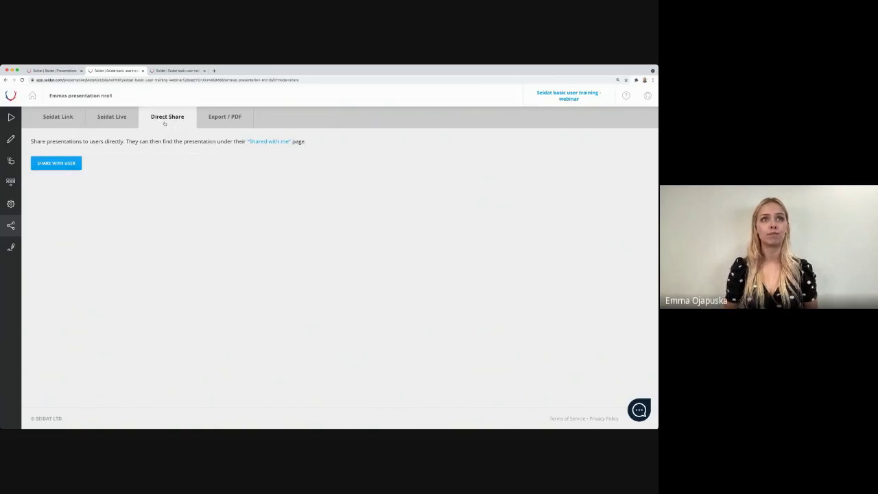
{"action": "left_click", "coordinate": [73, 169]}
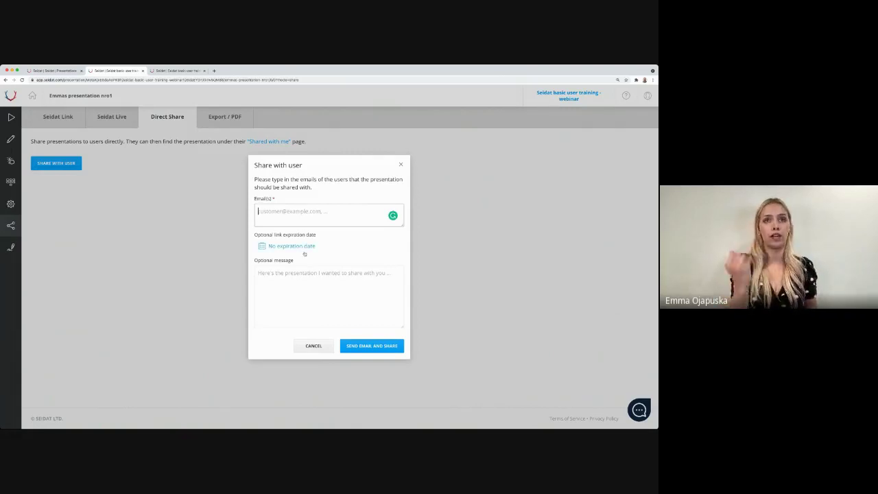
{"action": "left_click", "coordinate": [296, 314]}
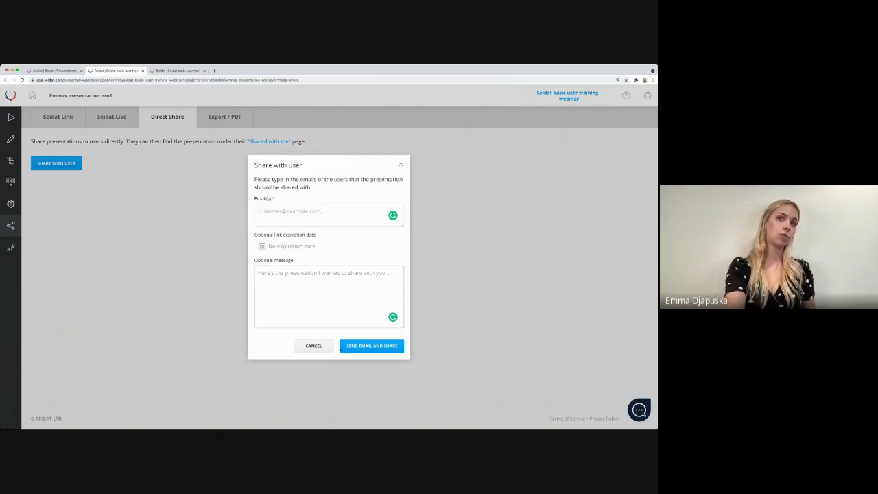
{"action": "left_click", "coordinate": [401, 166]}
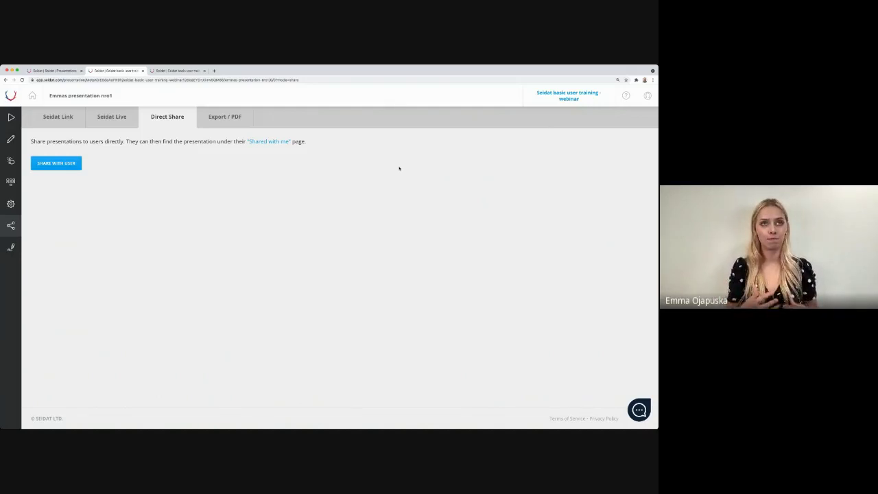
Step: Review the Export / PDF options, then return to the Seidat Link page
{"action": "left_click", "coordinate": [215, 118]}
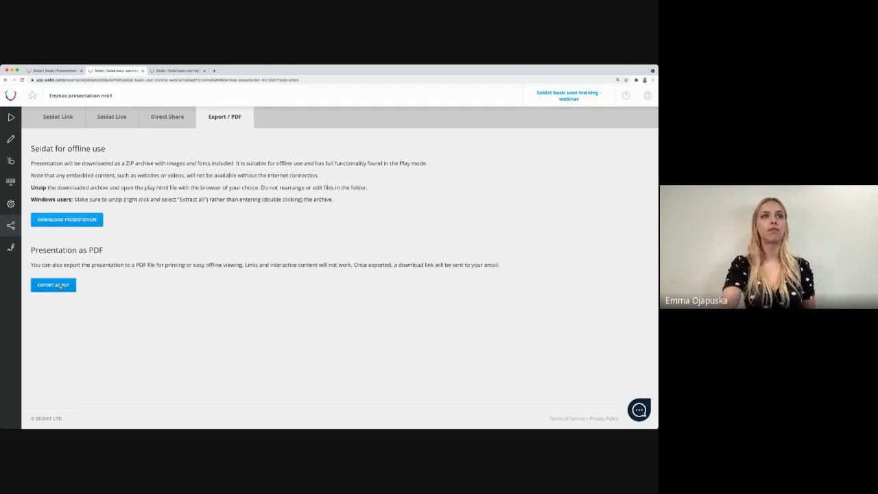
{"action": "left_click", "coordinate": [52, 118]}
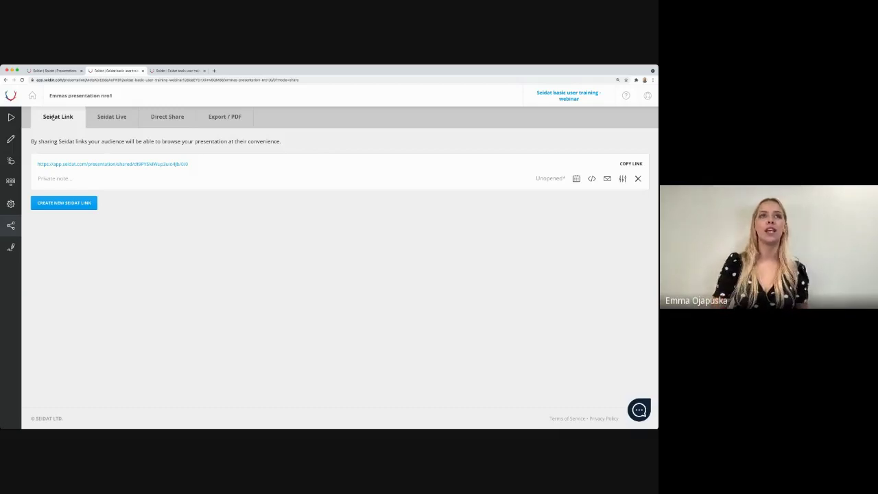
Step: Add a private note with the recipient's name and 9.6.2021 to the link, then open it
{"action": "left_click", "coordinate": [74, 178]}
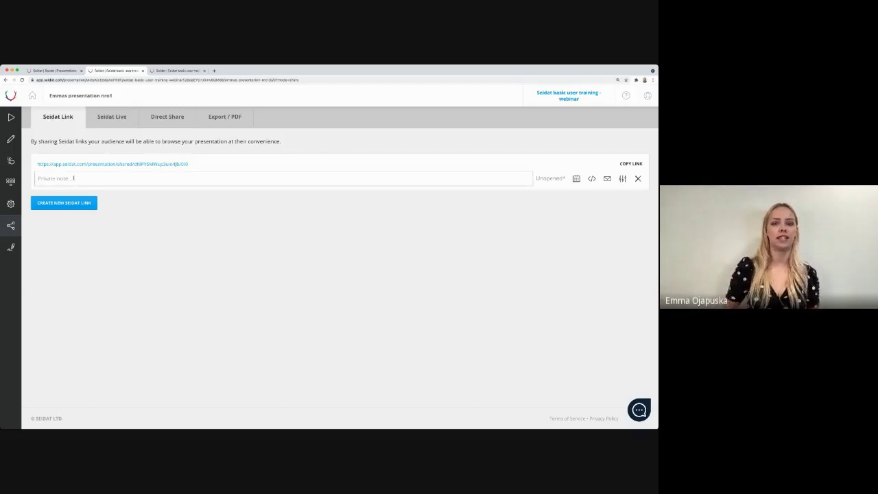
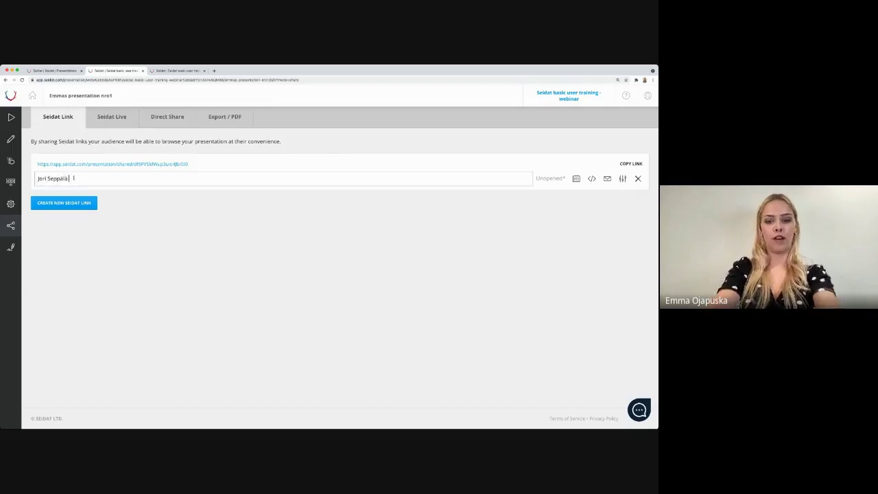
{"action": "type", "text": " 9.6.2021"}
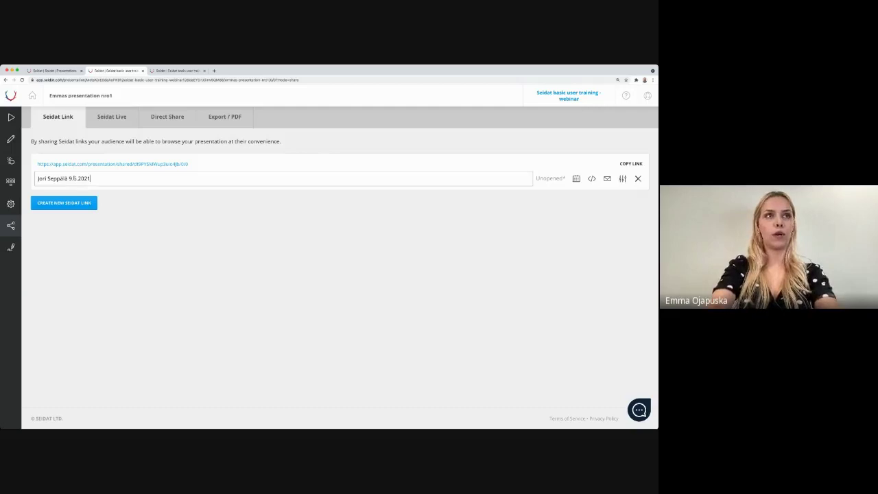
{"action": "left_click", "coordinate": [296, 243]}
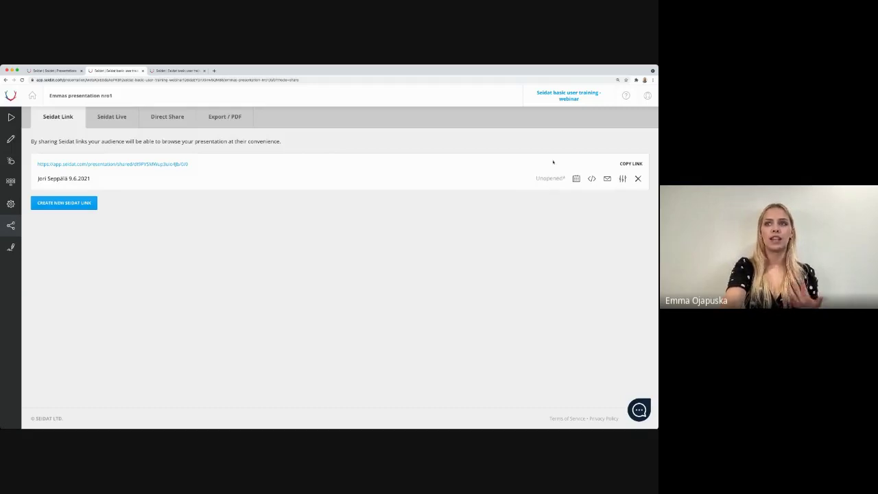
{"action": "mouse_move", "coordinate": [554, 179]}
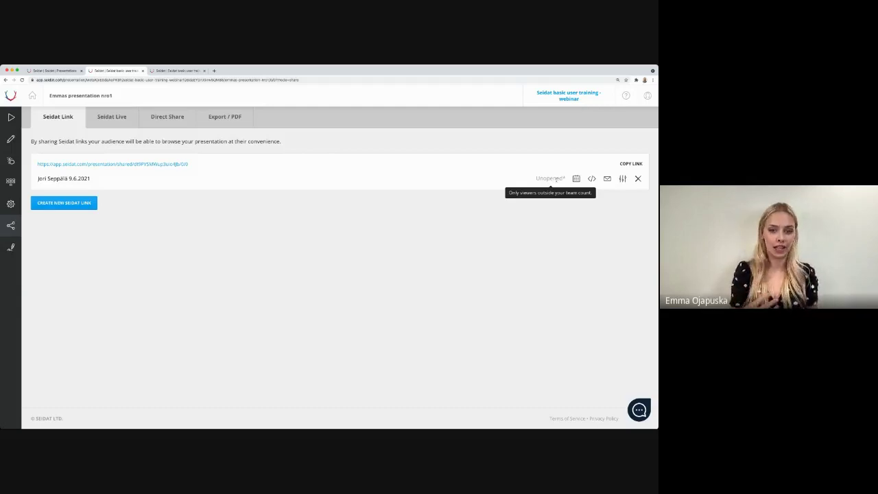
{"action": "left_click", "coordinate": [176, 165]}
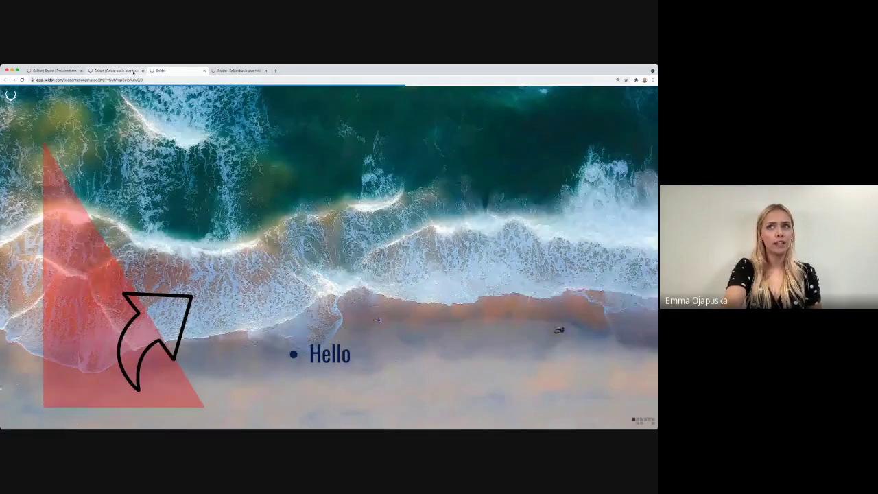
Step: Go back to the Seidat Link page in the second browser tab
{"action": "left_click", "coordinate": [134, 72]}
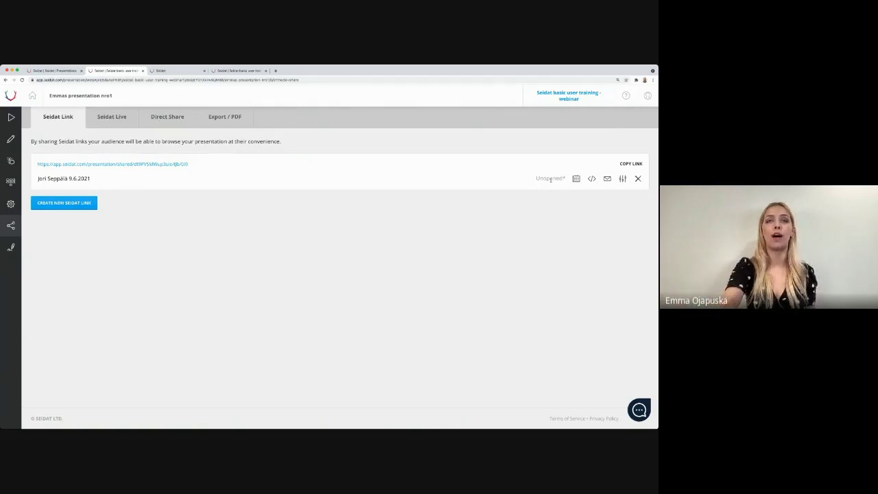
Step: Select and copy the shared link's URL
{"action": "triple_click", "coordinate": [121, 165]}
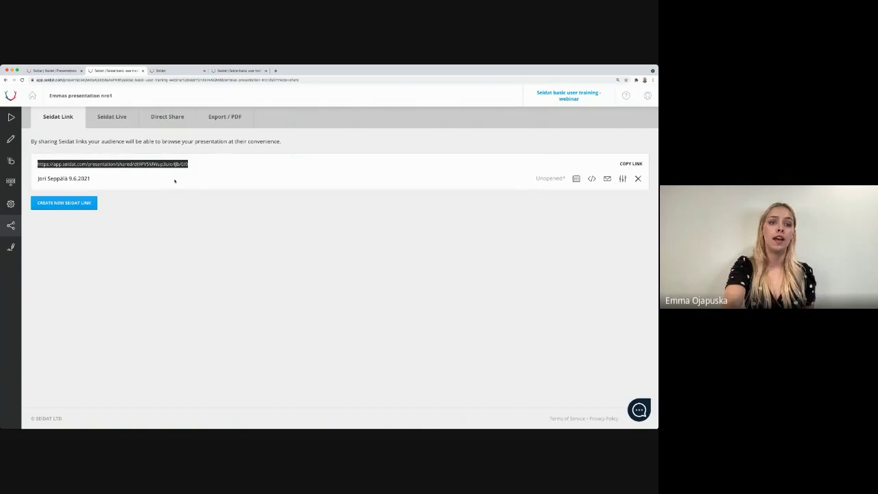
{"action": "key", "text": "super+Tab"}
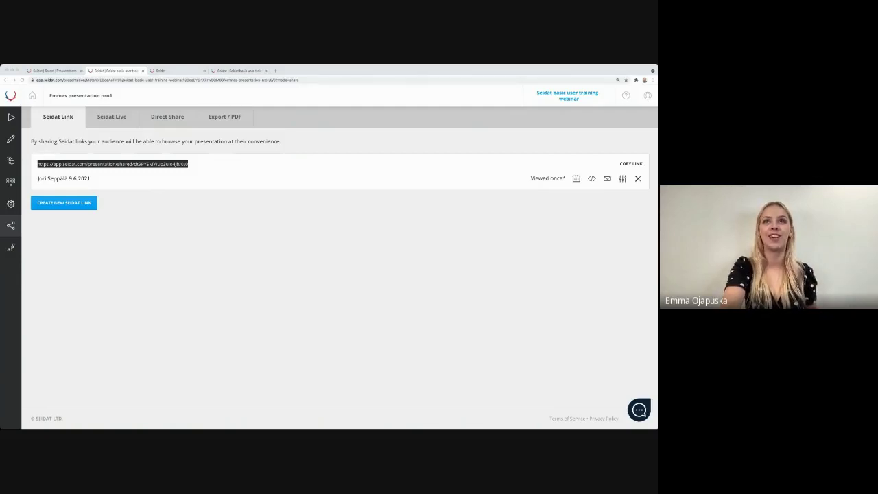
{"action": "key", "text": "super+Tab"}
{"action": "left_click", "coordinate": [319, 232]}
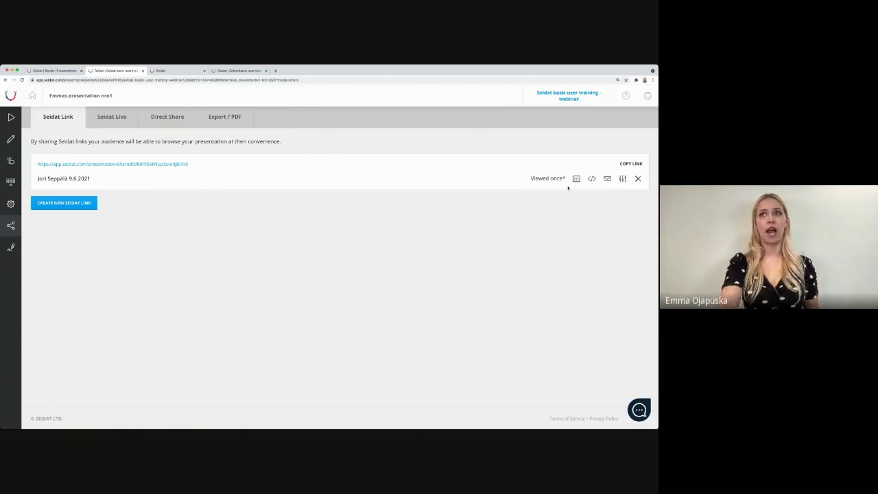
Step: Confirm the link's Viewed once status, then go to the Presentations list
{"action": "left_click_drag", "start_coordinate": [562, 184], "coordinate": [538, 180]}
{"action": "left_click", "coordinate": [530, 188]}
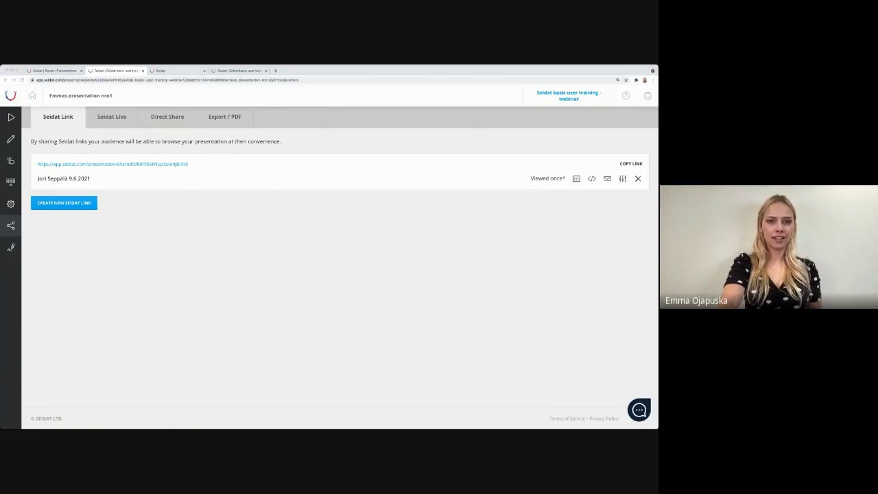
{"action": "left_click", "coordinate": [109, 153]}
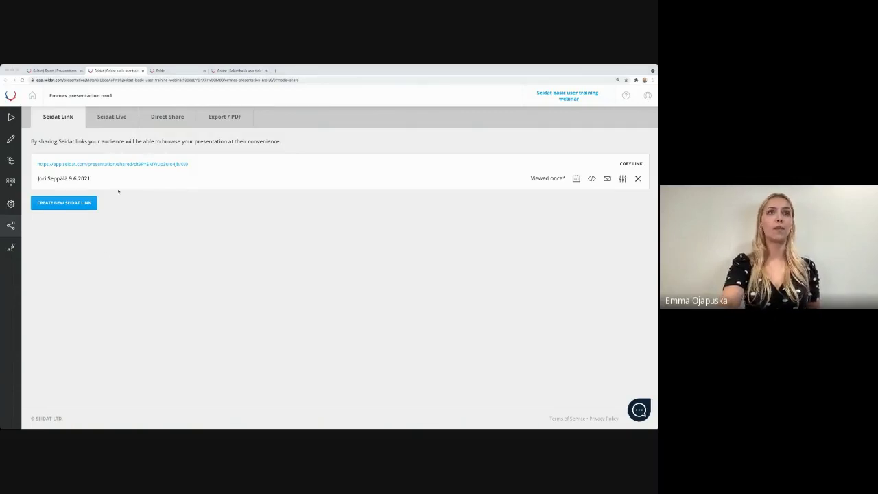
{"action": "left_click", "coordinate": [55, 71]}
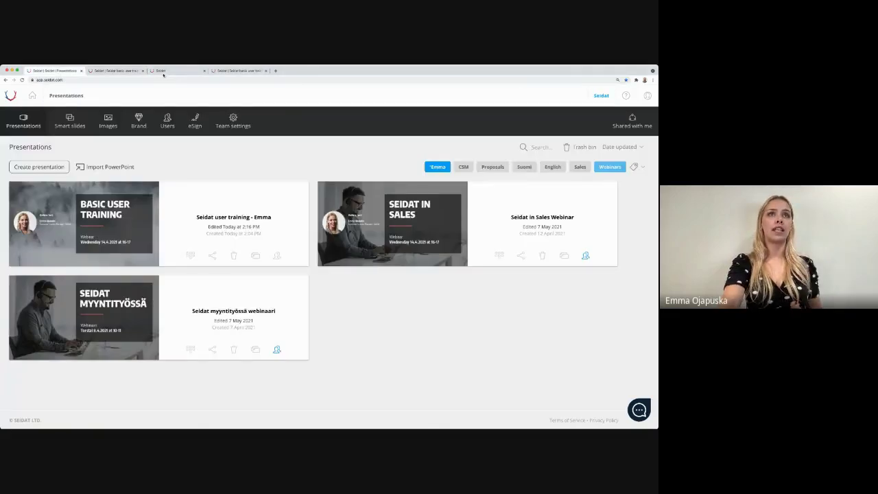
Step: Cycle through the open tabs, then paste and load the live presentation URL
{"action": "left_click", "coordinate": [163, 71]}
{"action": "left_click", "coordinate": [223, 71]}
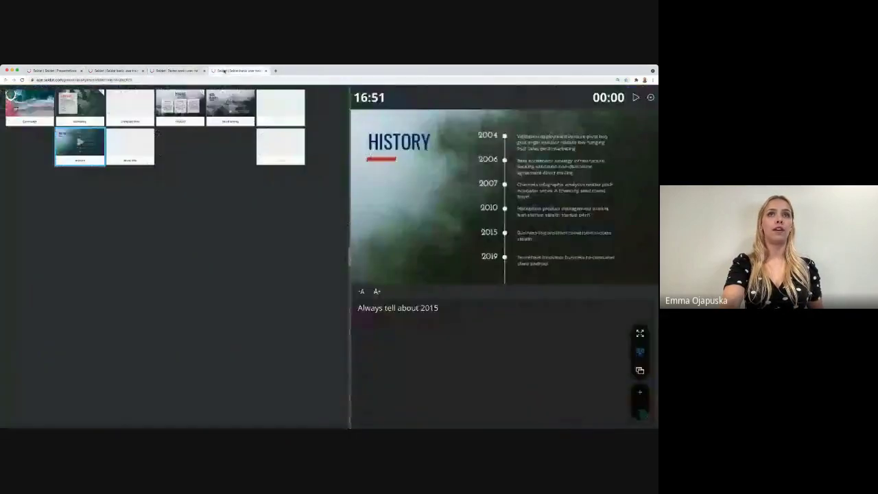
{"action": "left_click", "coordinate": [115, 71]}
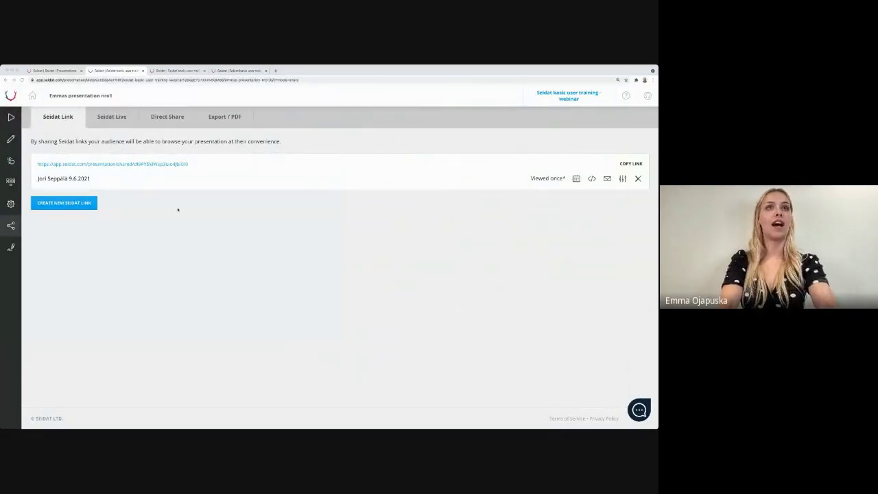
{"action": "left_click", "coordinate": [150, 79]}
{"action": "key", "text": "Return"}
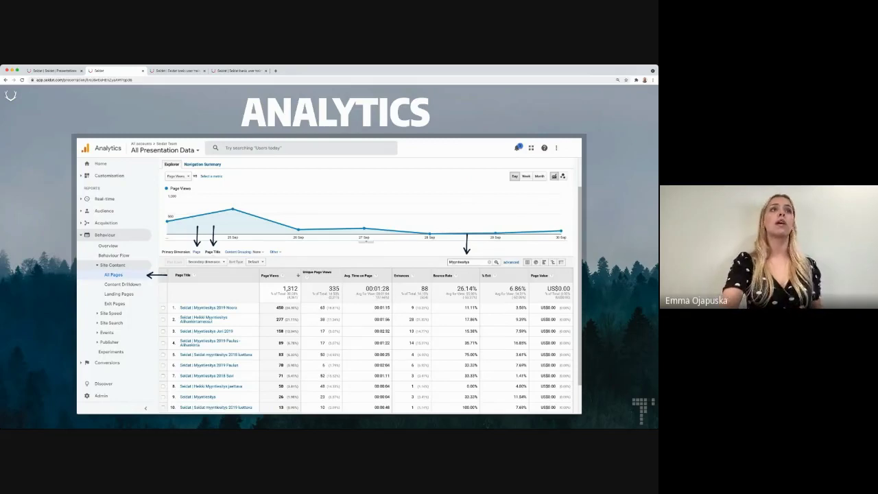
{"action": "left_click", "coordinate": [5, 80]}
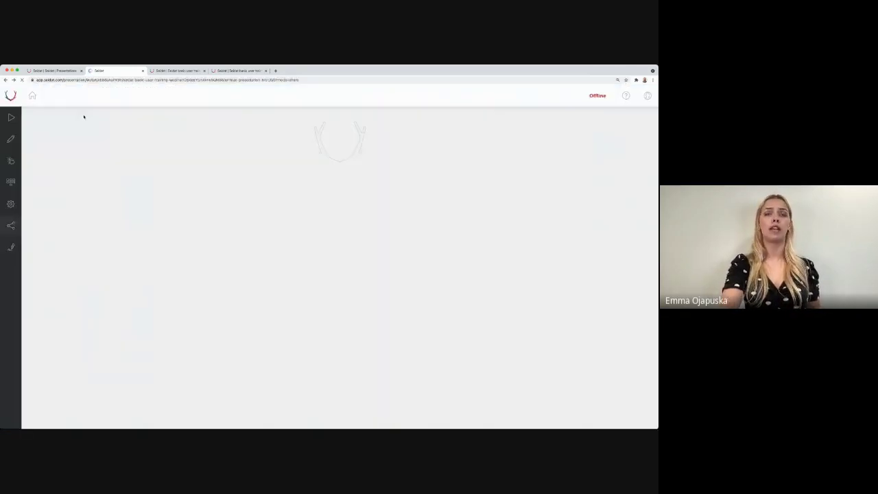
{"action": "left_click", "coordinate": [32, 96]}
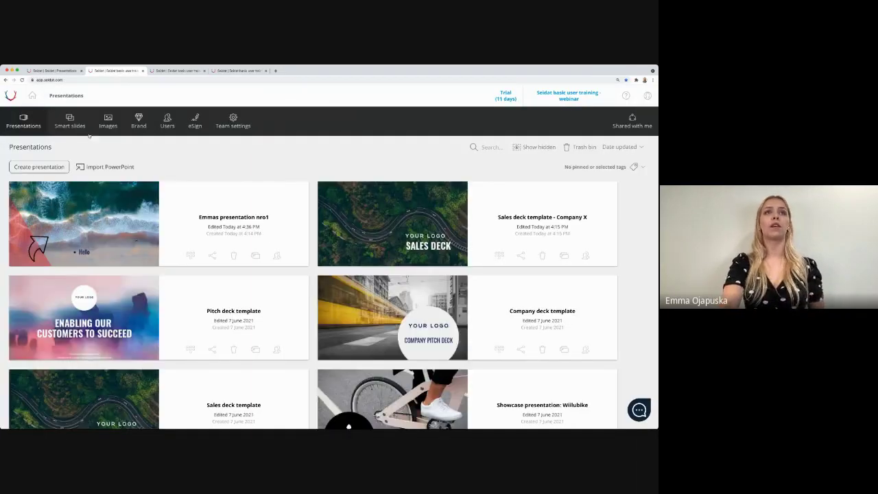
{"action": "left_click", "coordinate": [236, 126]}
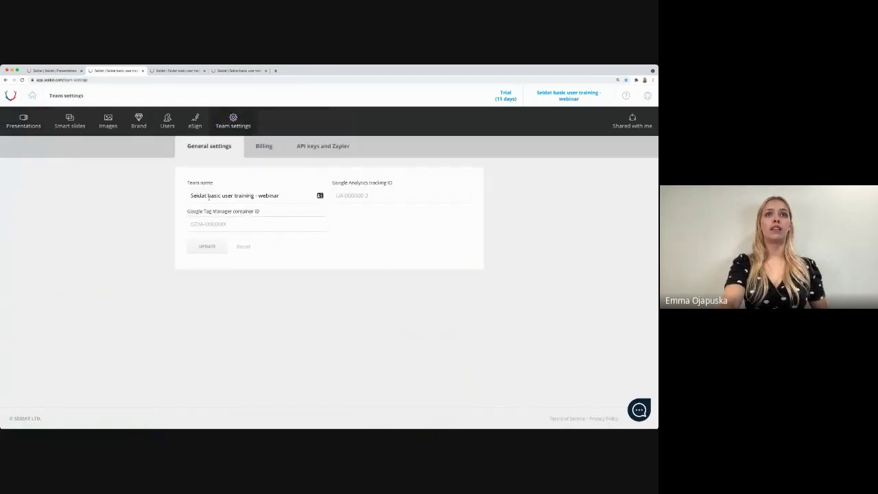
{"action": "left_click", "coordinate": [288, 223]}
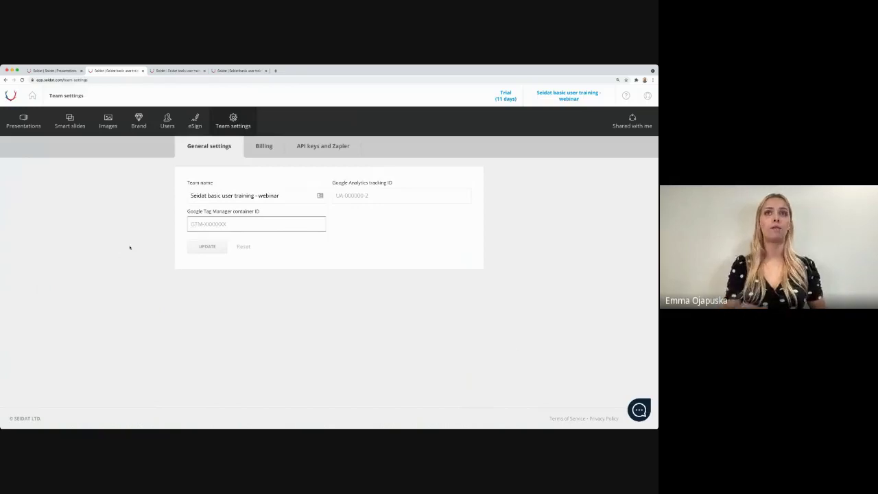
{"action": "left_click", "coordinate": [370, 198]}
{"action": "key", "text": "super+Tab"}
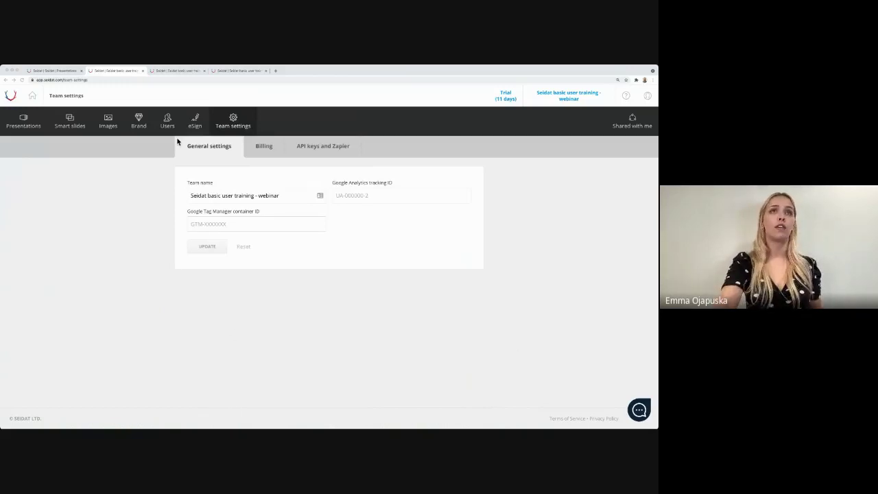
{"action": "left_click", "coordinate": [176, 88]}
{"action": "left_click", "coordinate": [163, 80]}
{"action": "key", "text": "ctrl+v"}
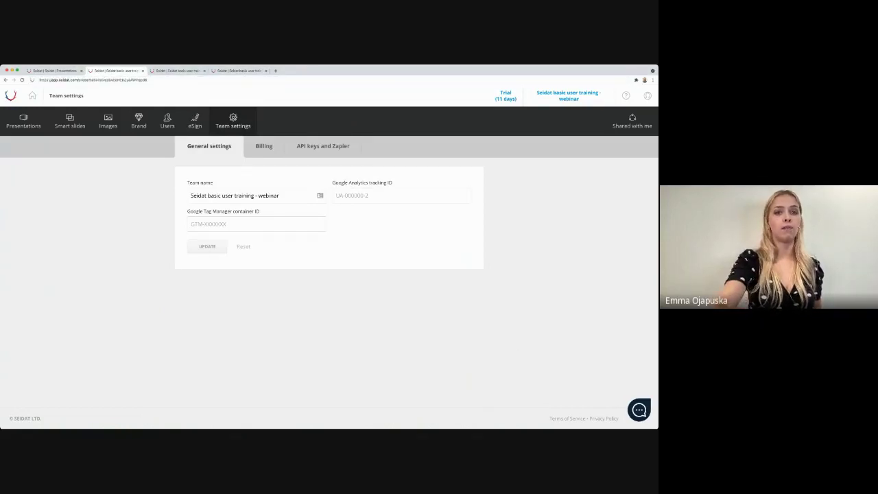
{"action": "key", "text": "Return"}
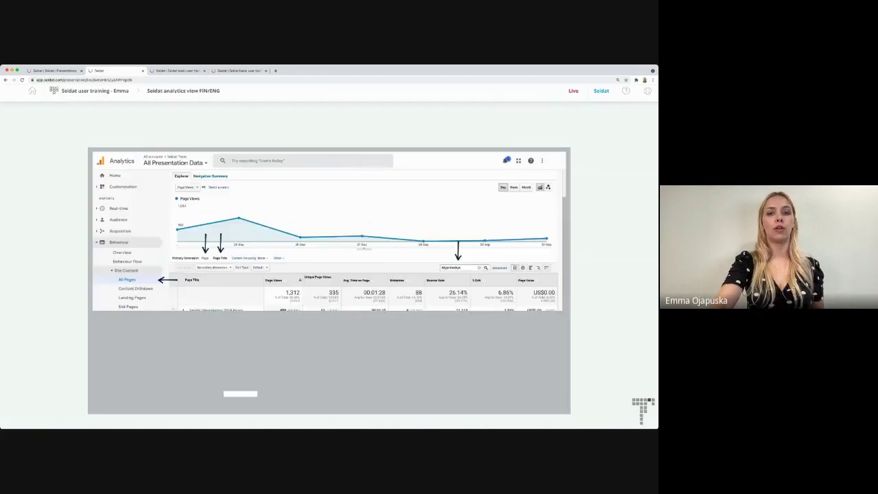
Step: Advance to the WEBINARS slide, scroll its embedded page, then move to the support.seidat.com slide
{"action": "key", "text": "Right"}
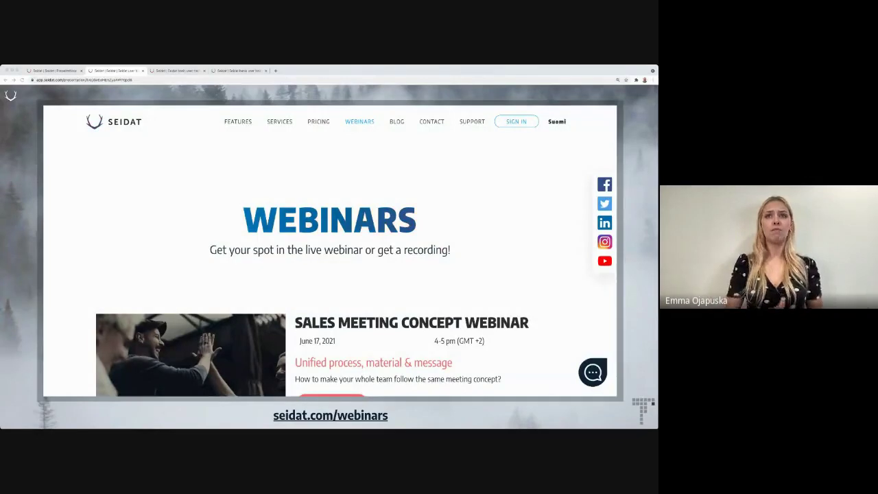
{"action": "left_click", "coordinate": [358, 118]}
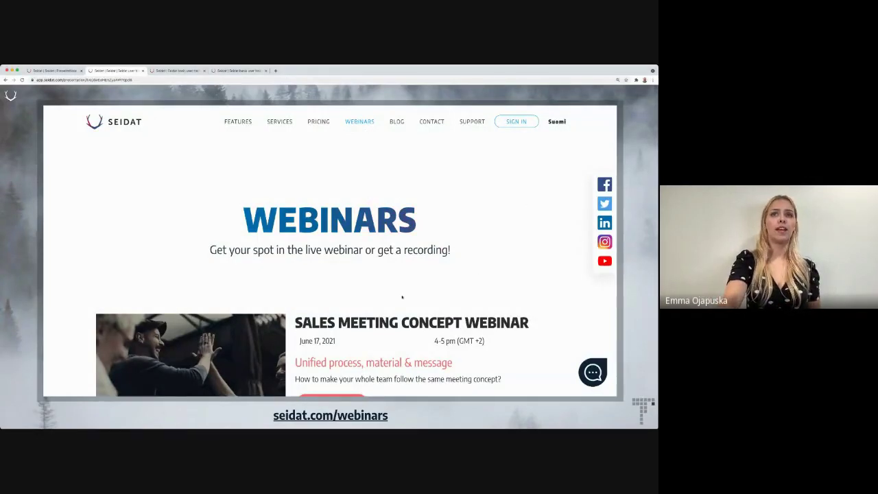
{"action": "scroll", "coordinate": [402, 296], "scroll_direction": "down", "scroll_amount": 8}
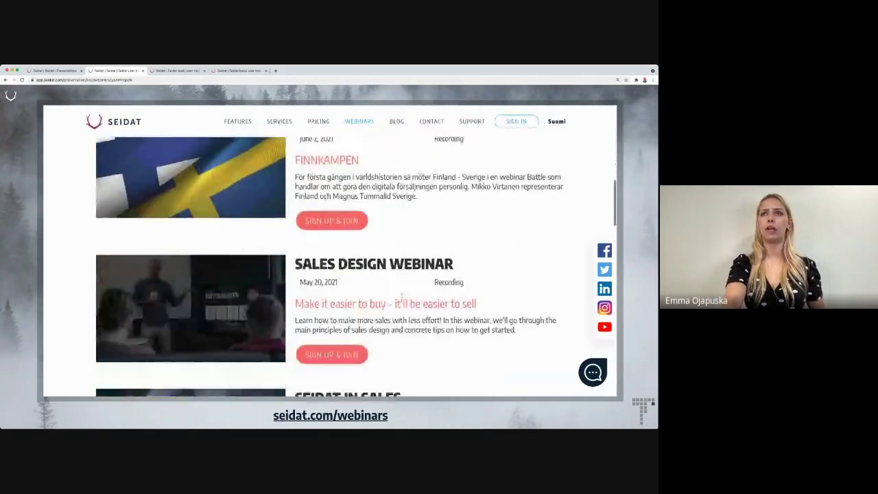
{"action": "scroll", "coordinate": [402, 296], "scroll_direction": "down", "scroll_amount": 4}
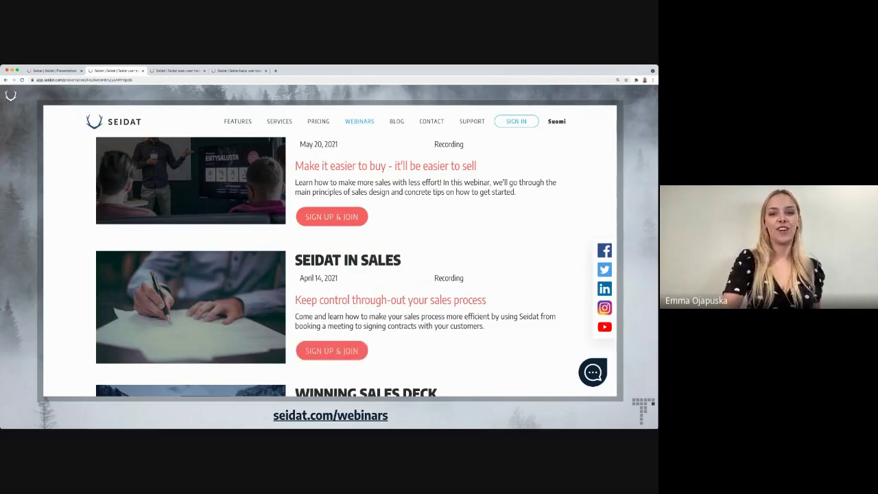
{"action": "key", "text": "Right"}
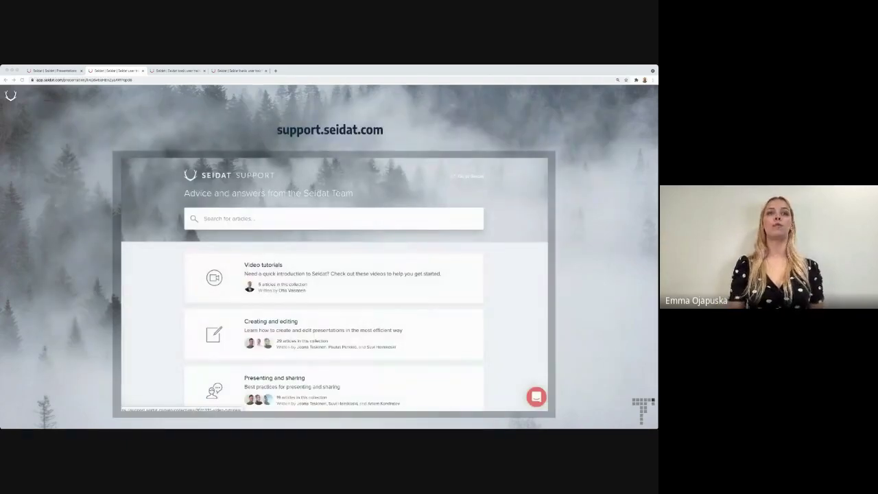
Step: Scroll the support.seidat.com page, then advance to the FOLLOW US ON SOME slide
{"action": "left_click", "coordinate": [201, 180]}
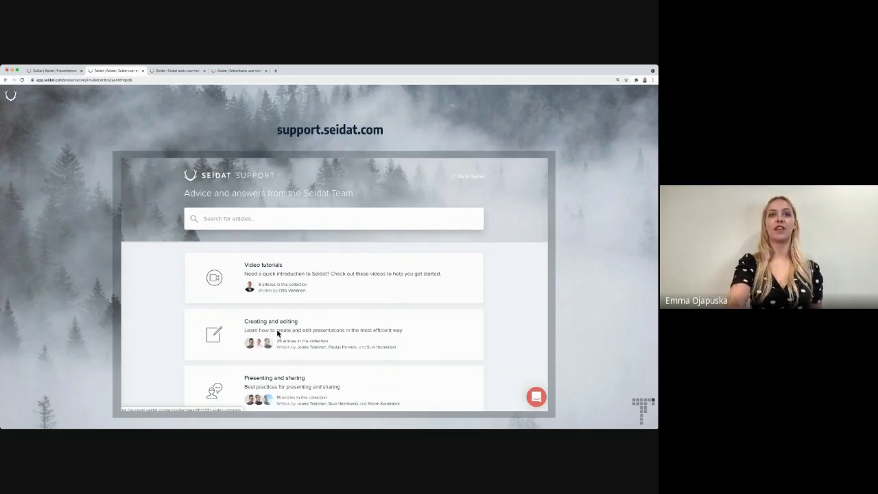
{"action": "scroll", "coordinate": [271, 294], "scroll_direction": "down", "scroll_amount": 2}
{"action": "scroll", "coordinate": [271, 294], "scroll_direction": "up", "scroll_amount": 2}
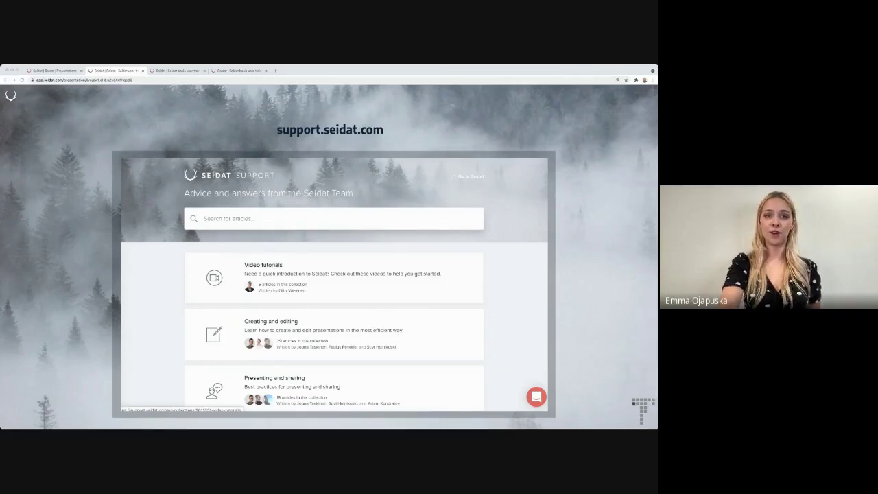
{"action": "key", "text": "Right"}
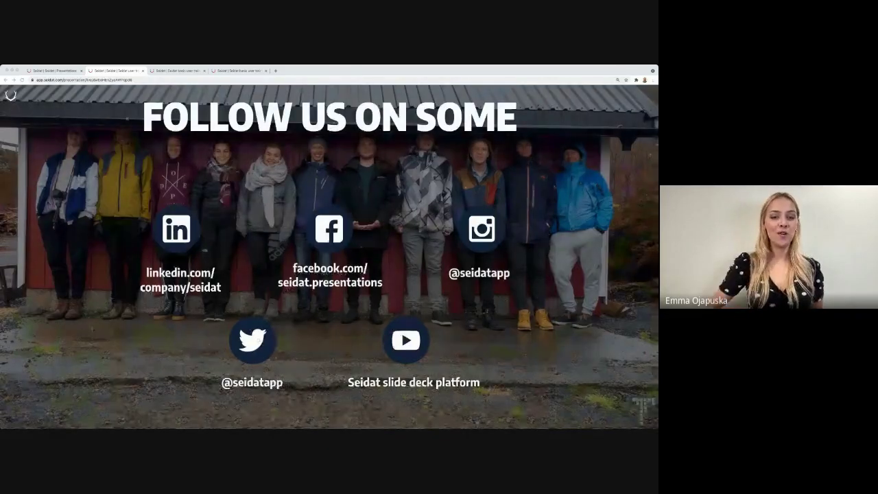